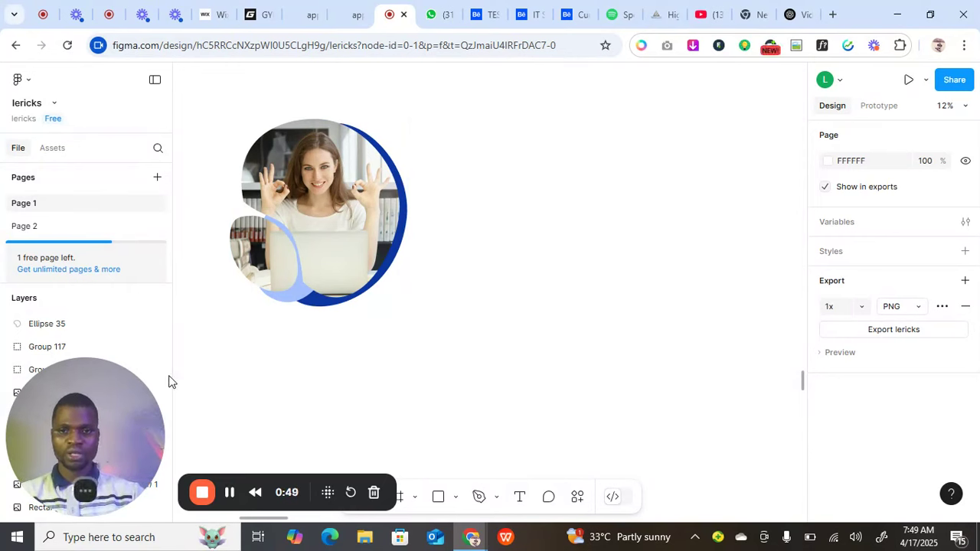
# Switch to the Ellipse tool and scroll to empty canvas beside the photo frame.
pyautogui.click(455, 498)
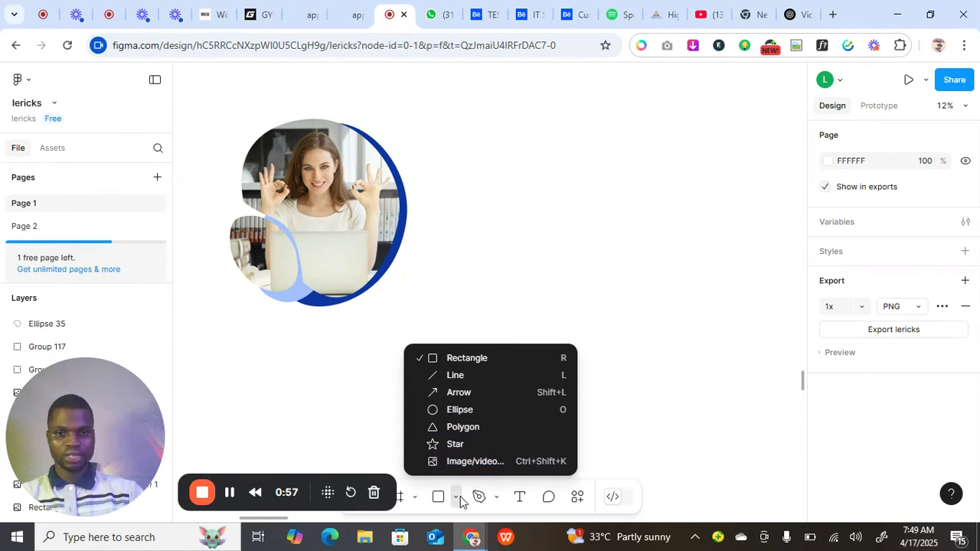
pyautogui.click(472, 415)
pyautogui.scroll(-1, 487, 292)
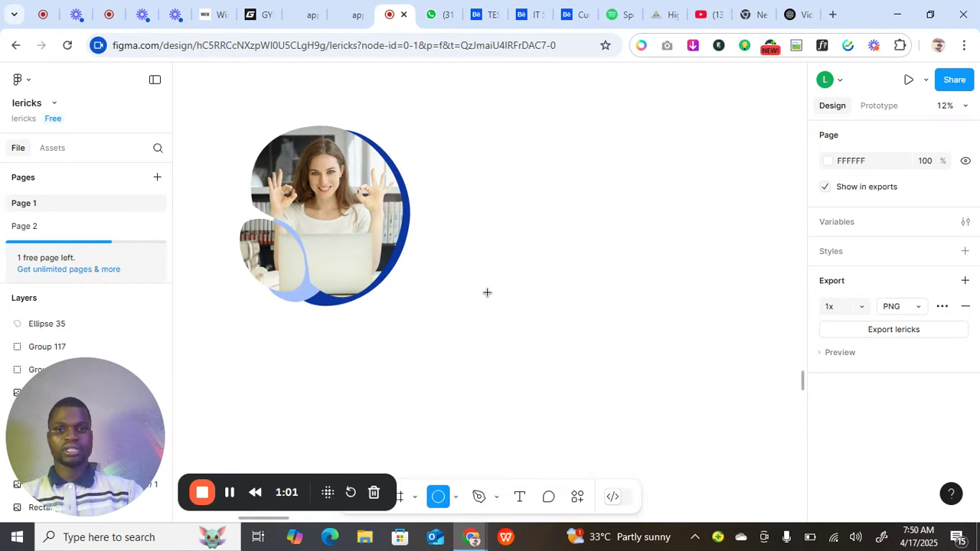
pyautogui.scroll(-2, 487, 292)
pyautogui.hscroll(5, 480, 289)
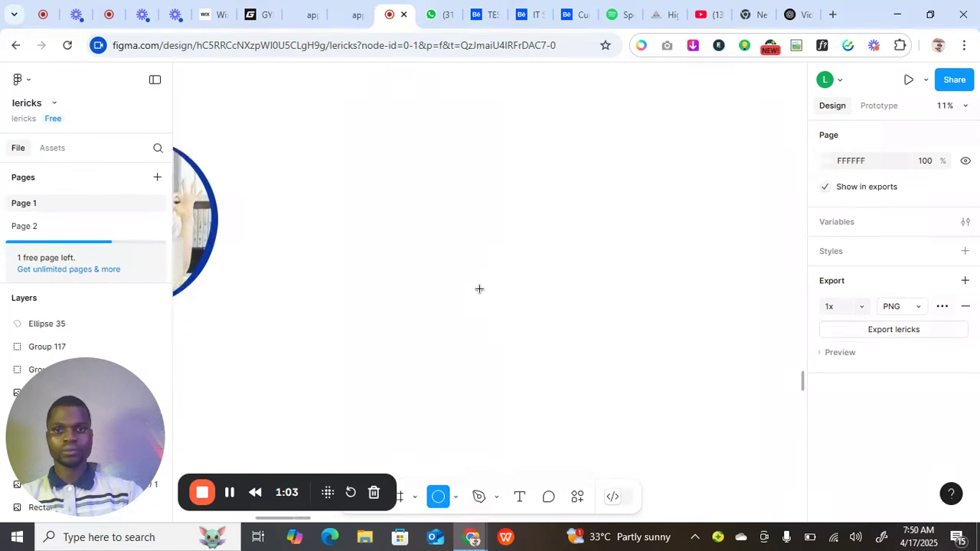
pyautogui.hscroll(8, 479, 289)
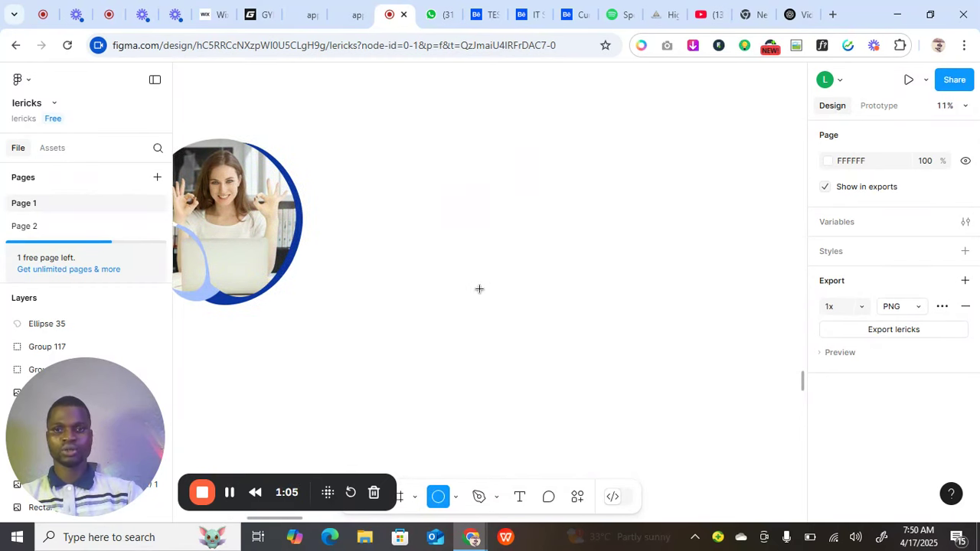
pyautogui.scroll(-2, 479, 288)
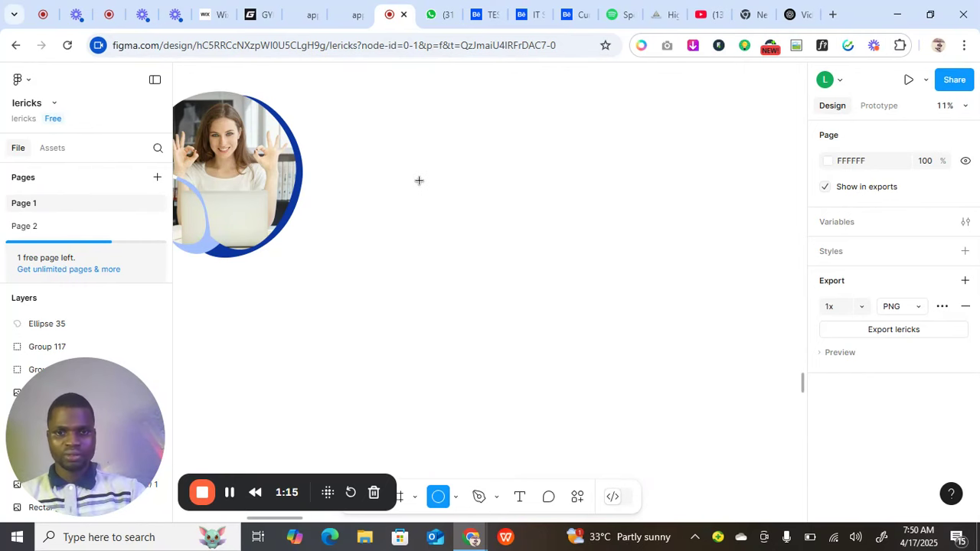
# Draw a grey ellipse, enlarge it to about 2782 × 2563, and enter its vector editing.
pyautogui.moveTo(419, 179)
pyautogui.mouseDown()
pyautogui.moveTo(502, 265)
pyautogui.moveTo(536, 271)
pyautogui.moveTo(571, 328)
pyautogui.moveTo(620, 362)
pyautogui.mouseUp()
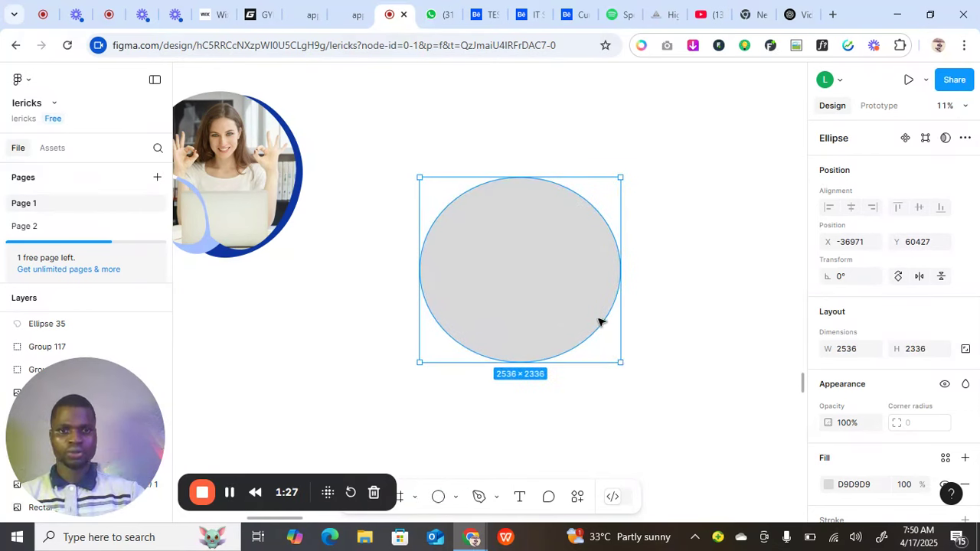
pyautogui.click(609, 331)
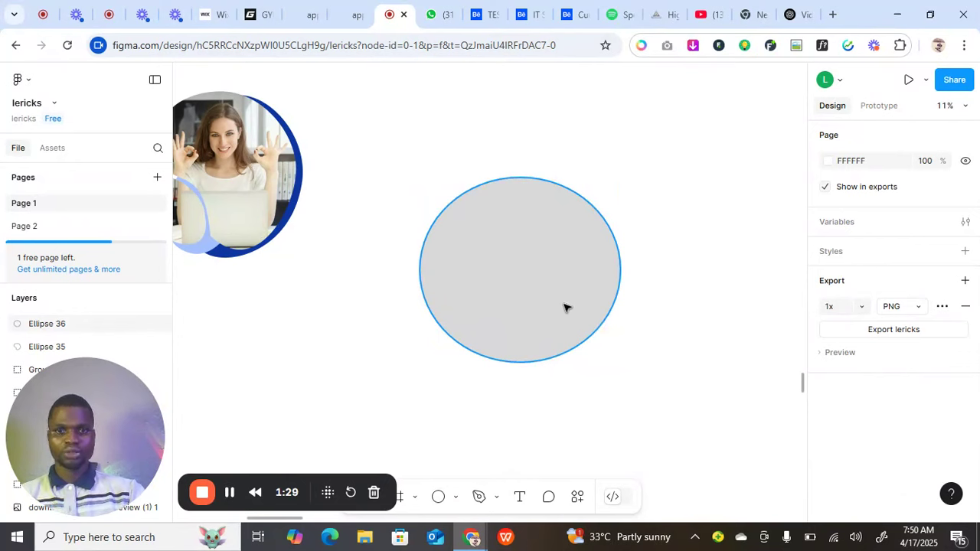
pyautogui.click(563, 342)
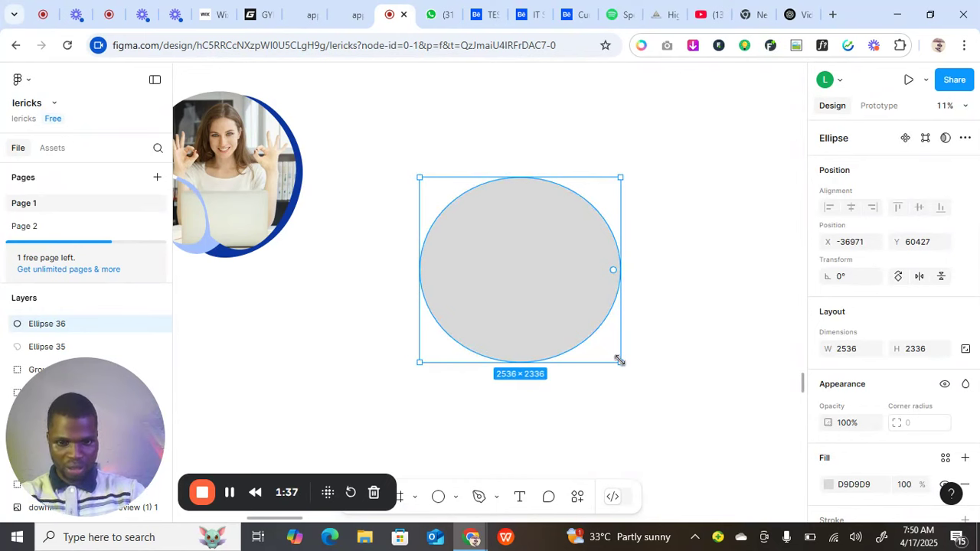
pyautogui.moveTo(619, 360); pyautogui.dragTo(630, 380)
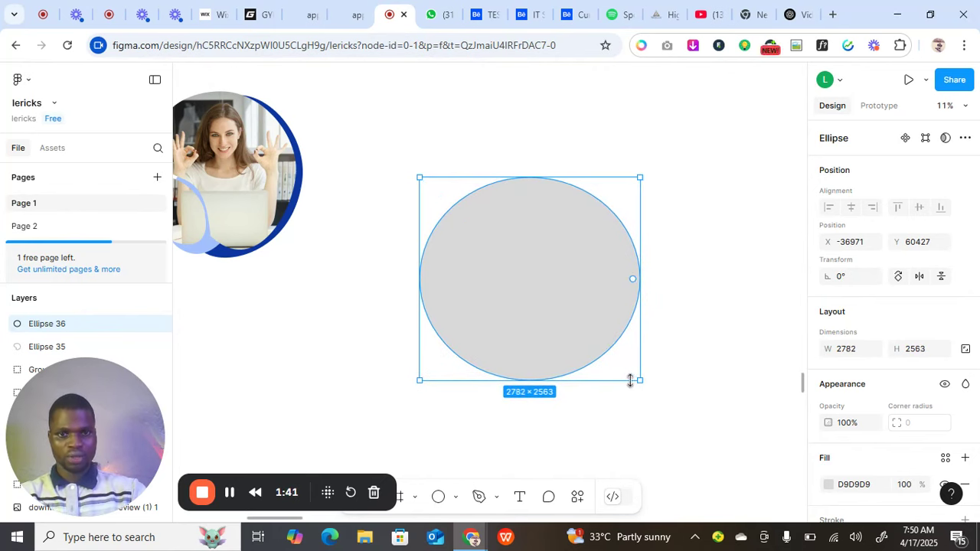
pyautogui.doubleClick(575, 330)
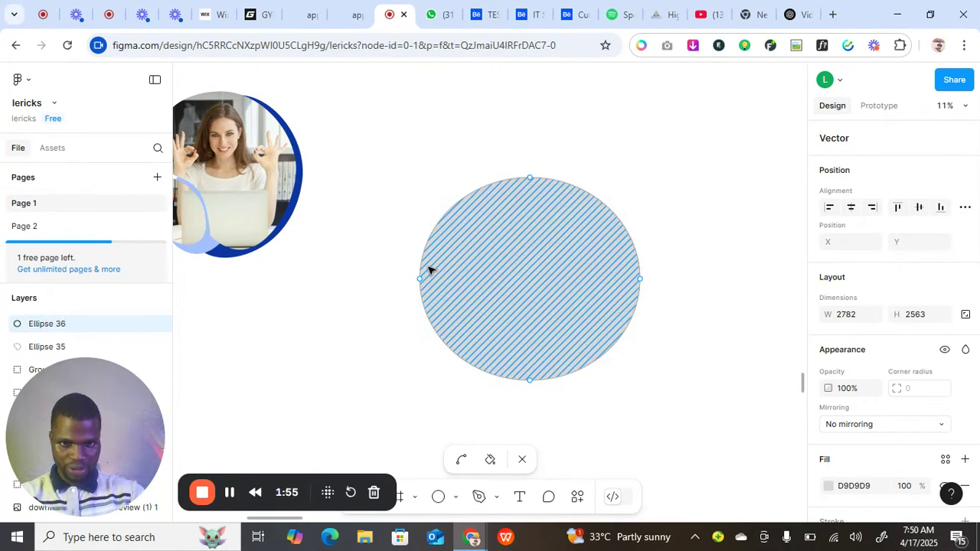
# Drag the ellipse's lower-left segment inward into a concave notch, then clear the point selection.
pyautogui.click(472, 321)
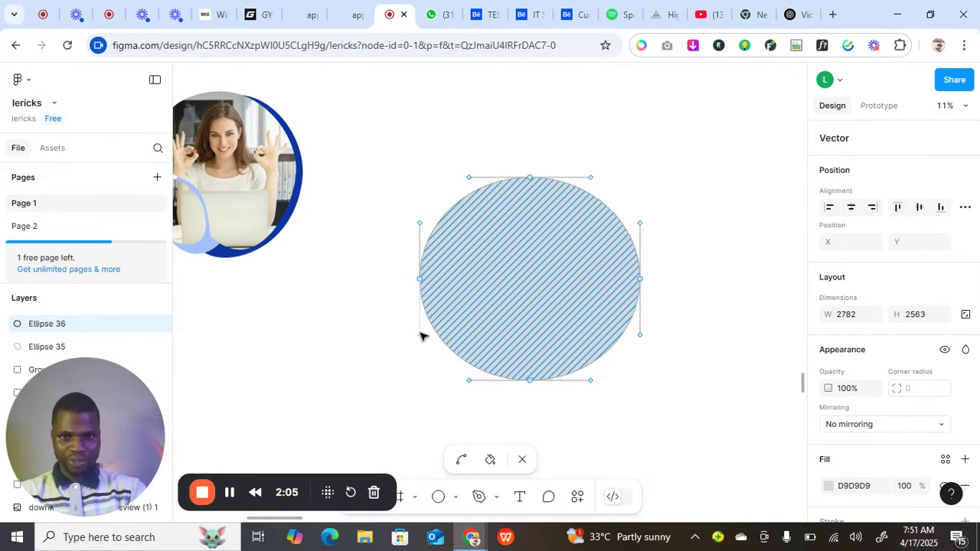
pyautogui.moveTo(420, 335); pyautogui.dragTo(556, 279)
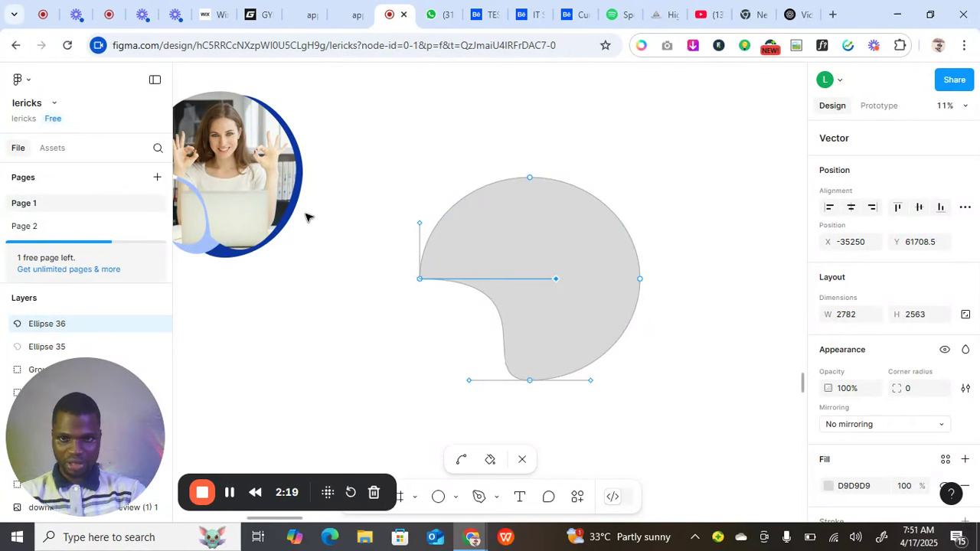
pyautogui.click(277, 190)
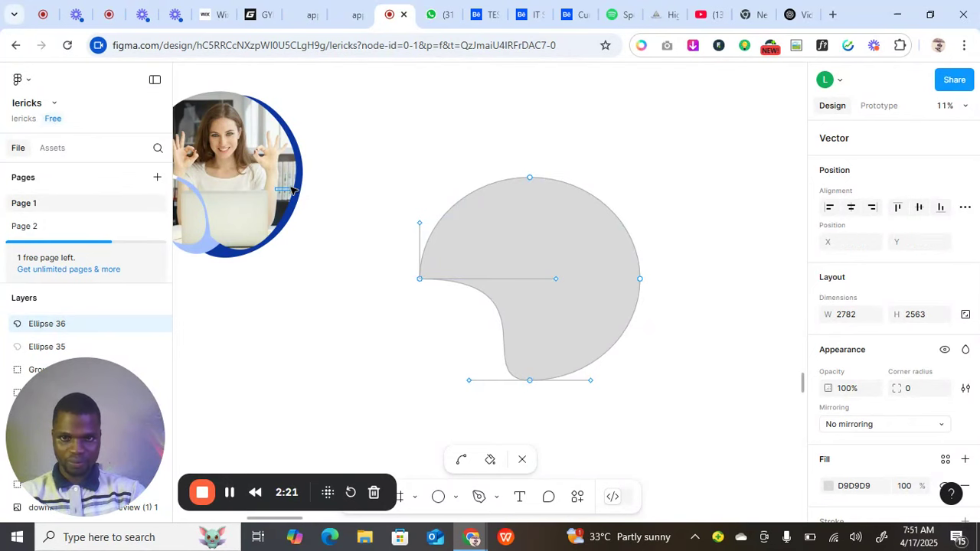
pyautogui.moveTo(290, 187); pyautogui.dragTo(292, 187)
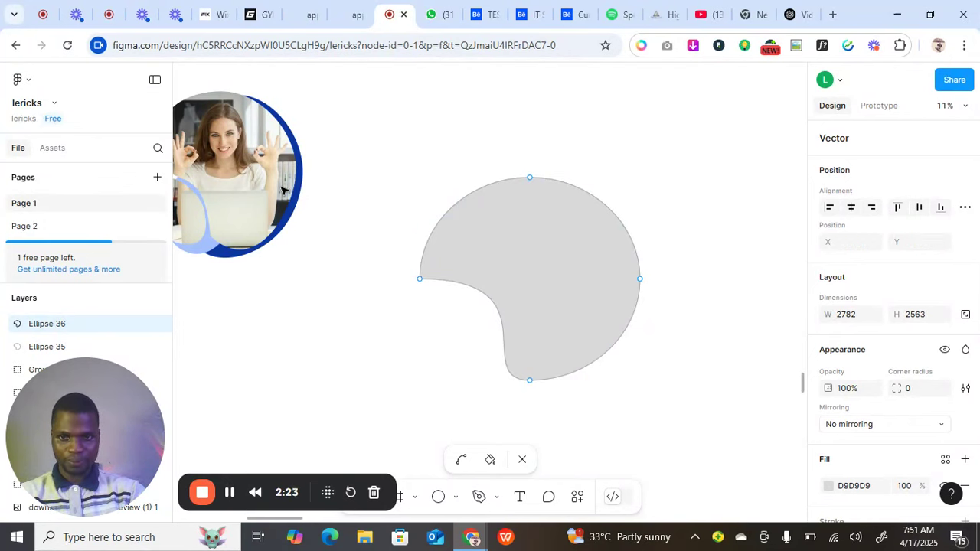
# Shift the photo frame slightly right, then raise the blob's left point and reshape its lower curve.
pyautogui.press('Escape')
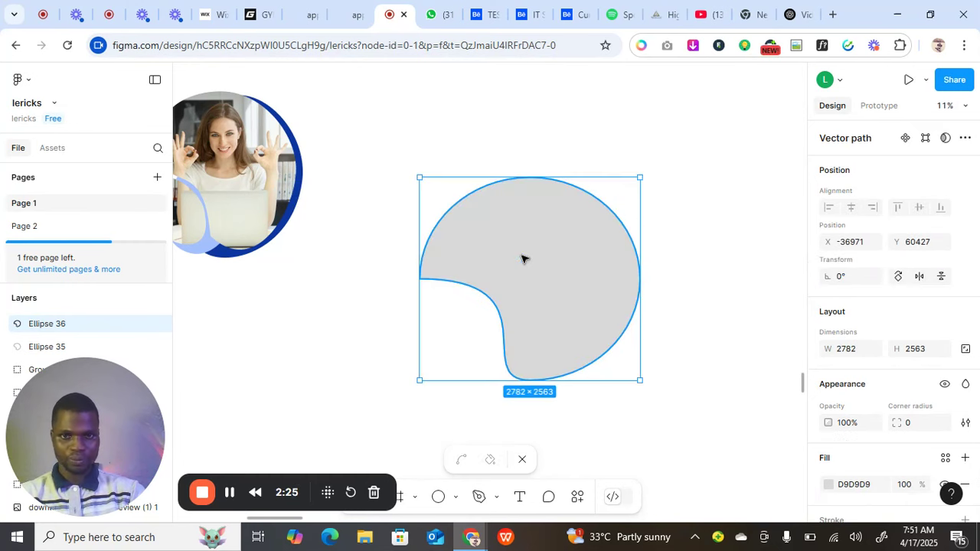
pyautogui.moveTo(268, 186); pyautogui.dragTo(318, 177)
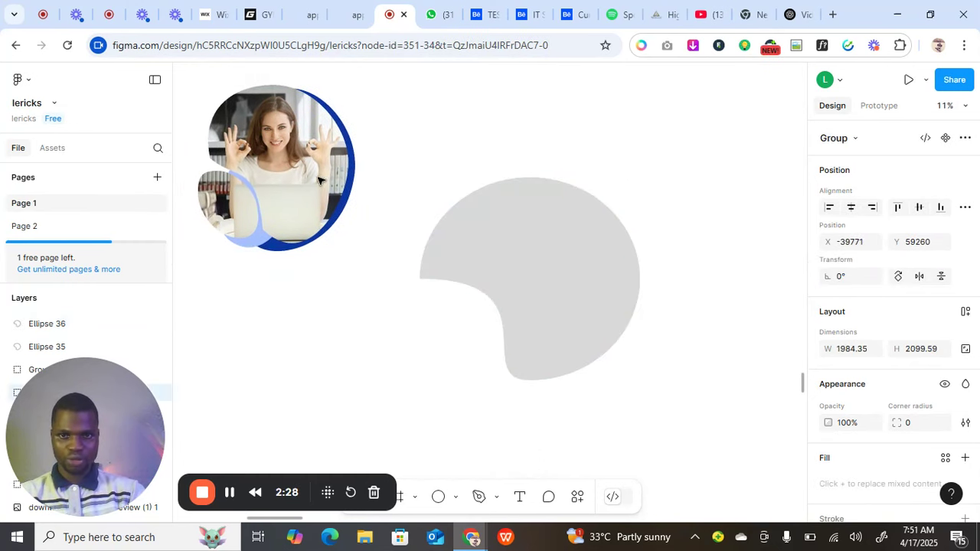
pyautogui.click(494, 251)
pyautogui.doubleClick(496, 258)
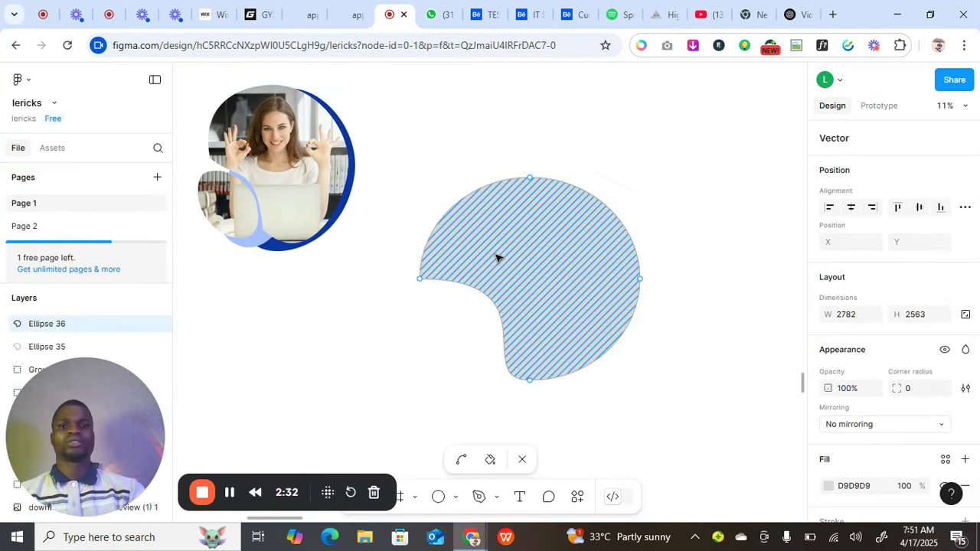
pyautogui.moveTo(420, 282); pyautogui.dragTo(418, 264)
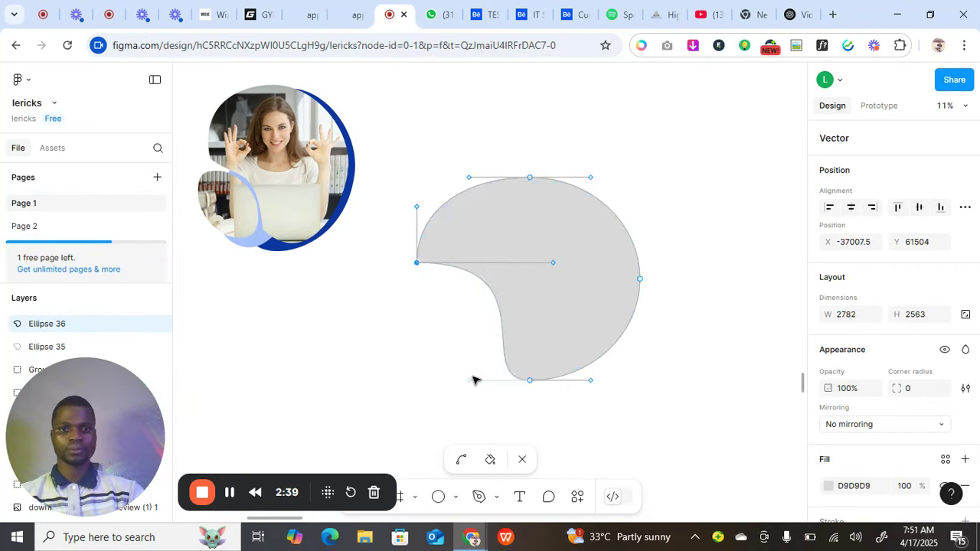
pyautogui.moveTo(472, 380)
pyautogui.mouseDown()
pyautogui.moveTo(466, 388)
pyautogui.moveTo(461, 370)
pyautogui.moveTo(470, 354)
pyautogui.moveTo(449, 354)
pyautogui.mouseUp()
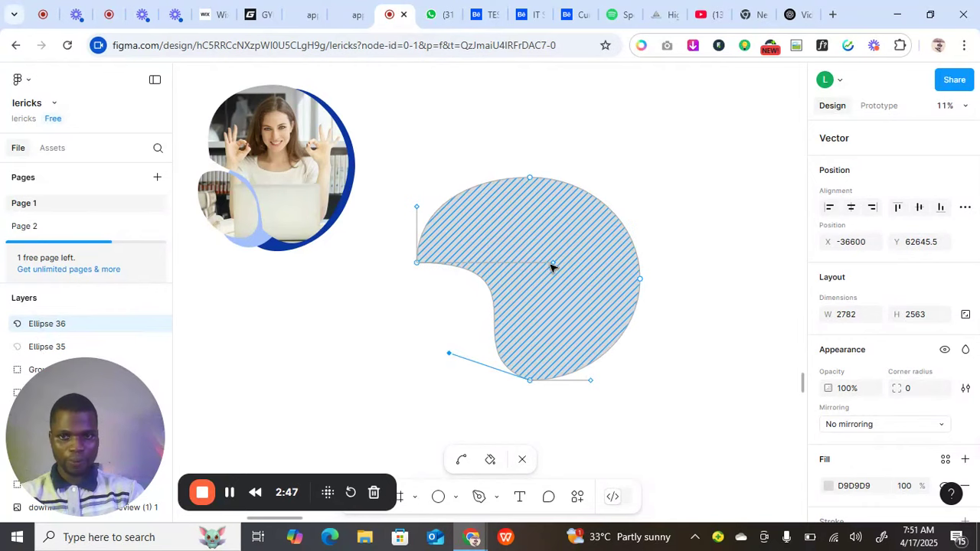
pyautogui.moveTo(554, 266); pyautogui.dragTo(550, 296)
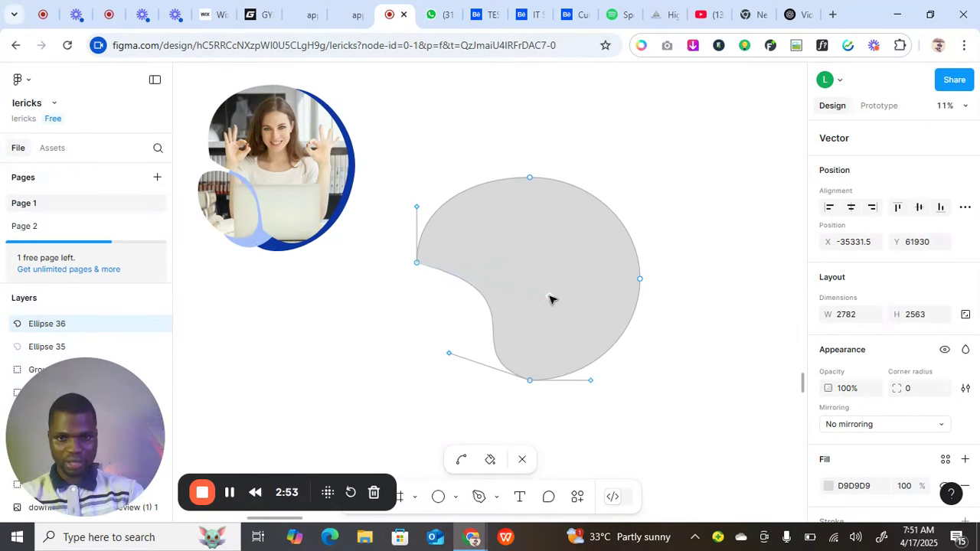
pyautogui.moveTo(418, 263); pyautogui.dragTo(437, 247)
# Smooth the notch's curve handles and adjust top and bottom points, leaving the blob 2556 × 2536.5.
pyautogui.click(571, 280)
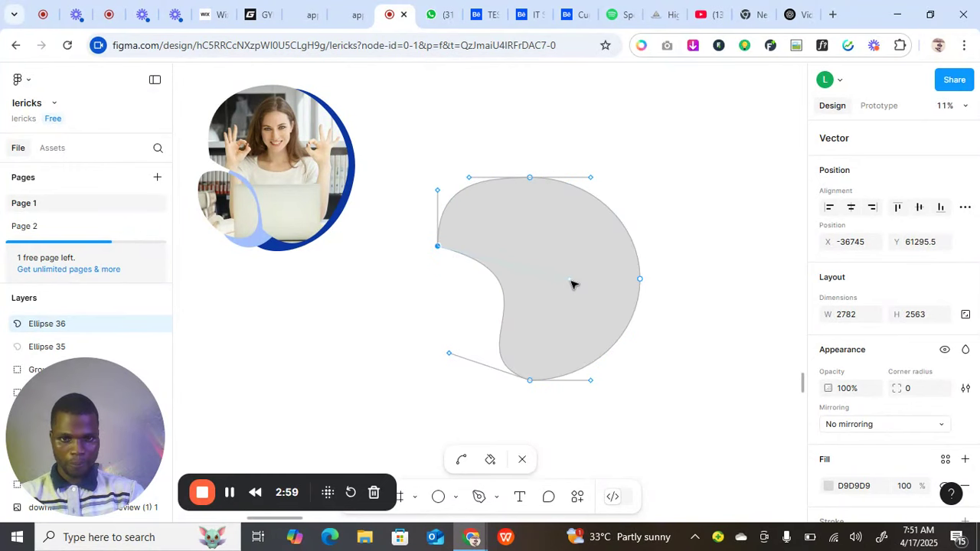
pyautogui.moveTo(565, 285); pyautogui.dragTo(538, 300)
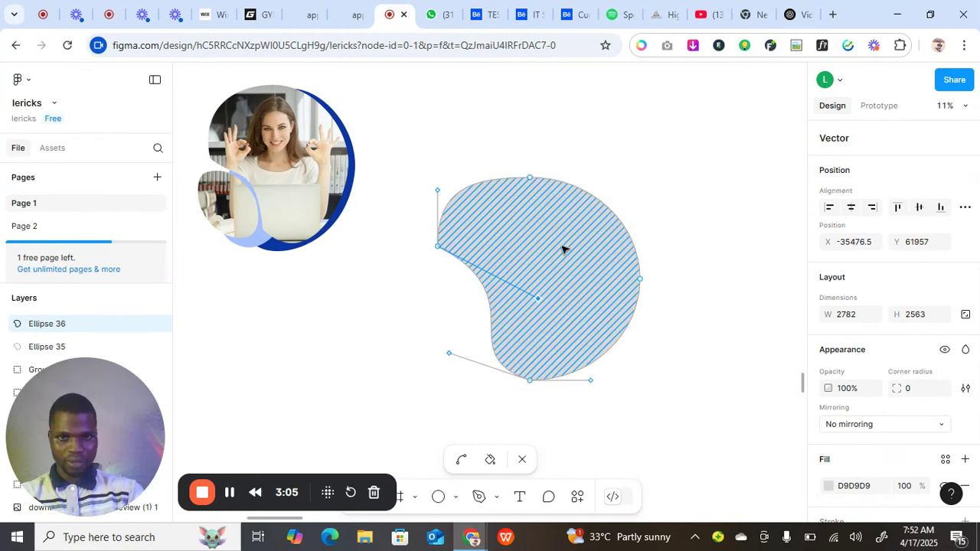
pyautogui.moveTo(529, 177); pyautogui.dragTo(537, 174)
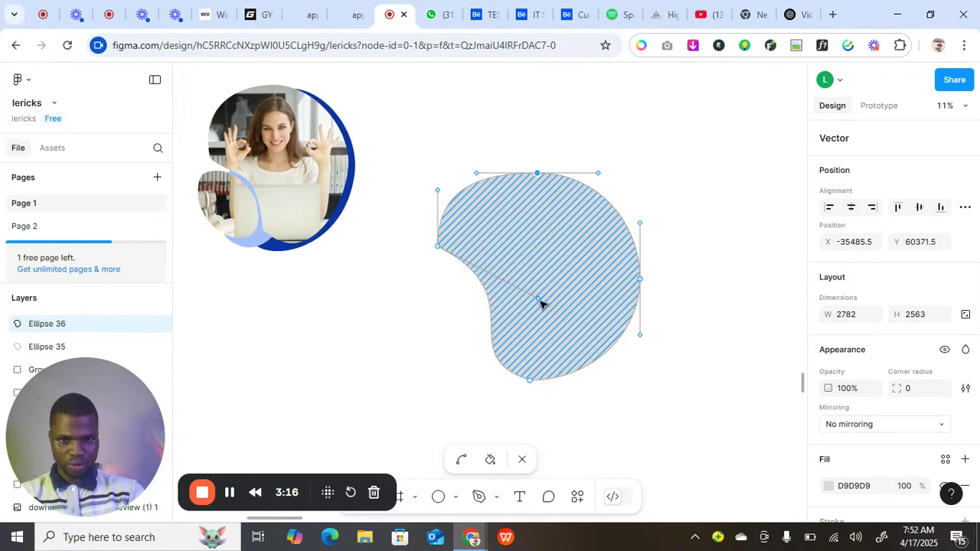
pyautogui.moveTo(539, 299)
pyautogui.mouseDown()
pyautogui.moveTo(568, 280)
pyautogui.moveTo(572, 295)
pyautogui.mouseUp()
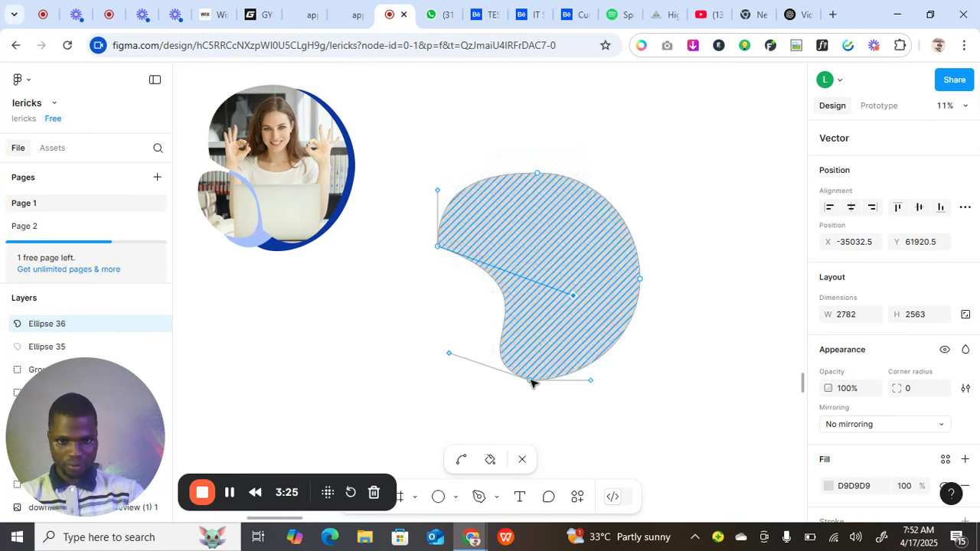
pyautogui.moveTo(534, 383); pyautogui.dragTo(534, 383)
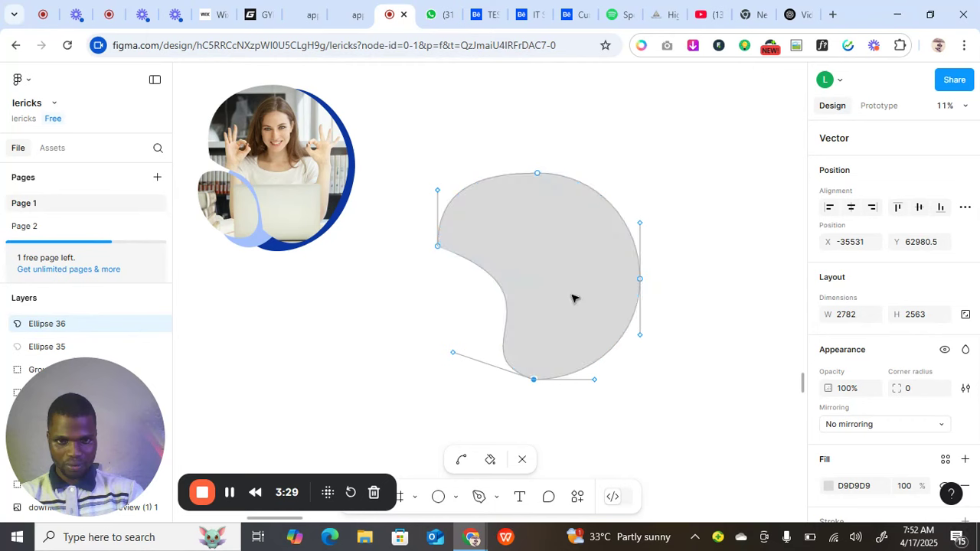
pyautogui.moveTo(573, 294)
pyautogui.mouseDown()
pyautogui.moveTo(550, 300)
pyautogui.moveTo(558, 287)
pyautogui.moveTo(548, 279)
pyautogui.mouseUp()
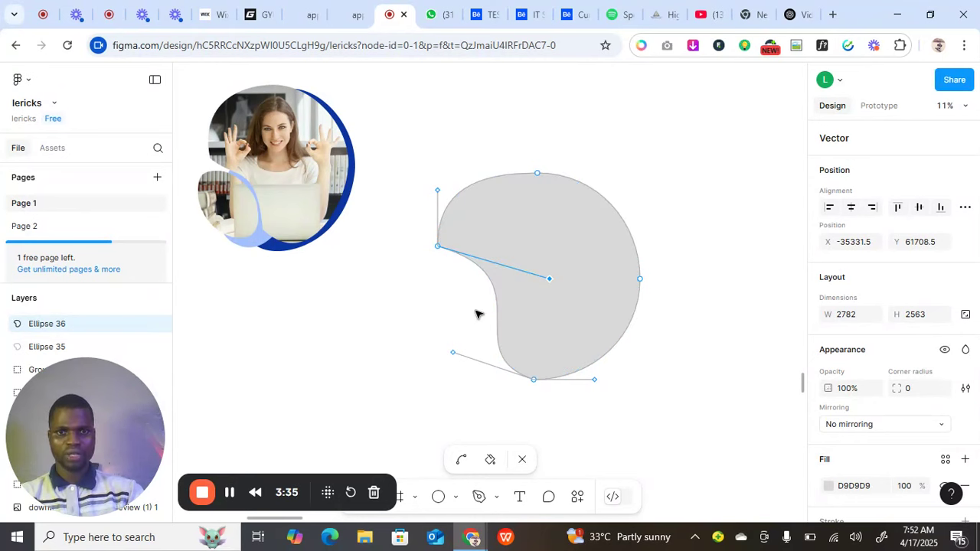
pyautogui.click(593, 303)
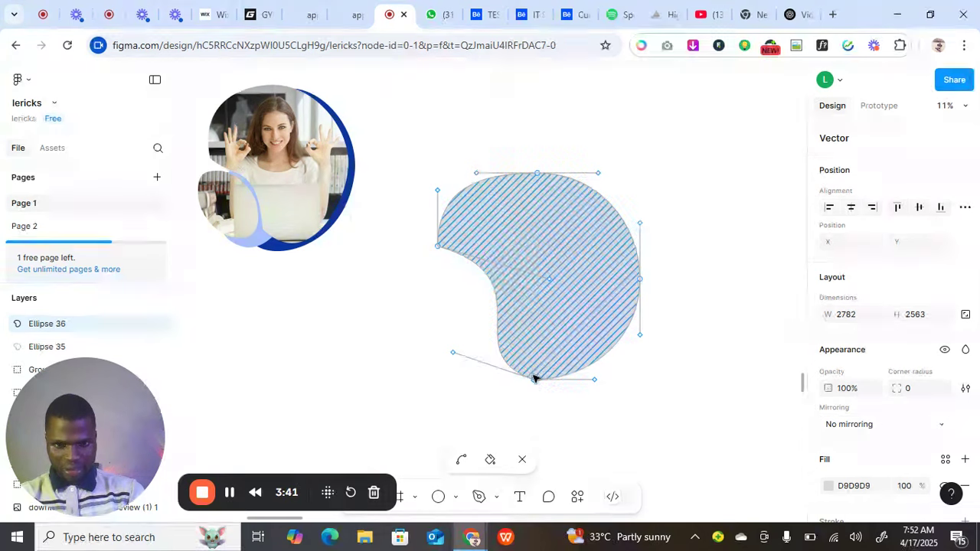
pyautogui.moveTo(534, 378); pyautogui.dragTo(532, 373)
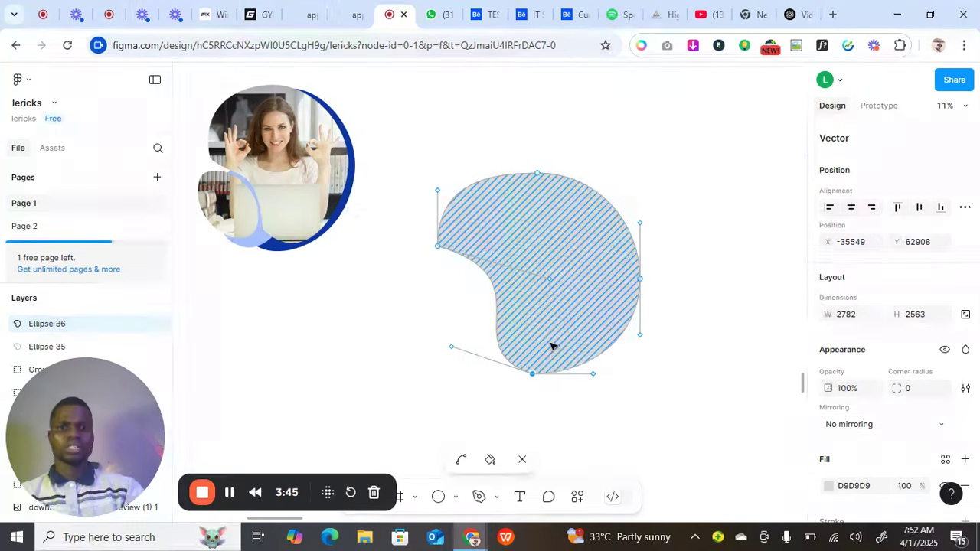
pyautogui.press('Escape')
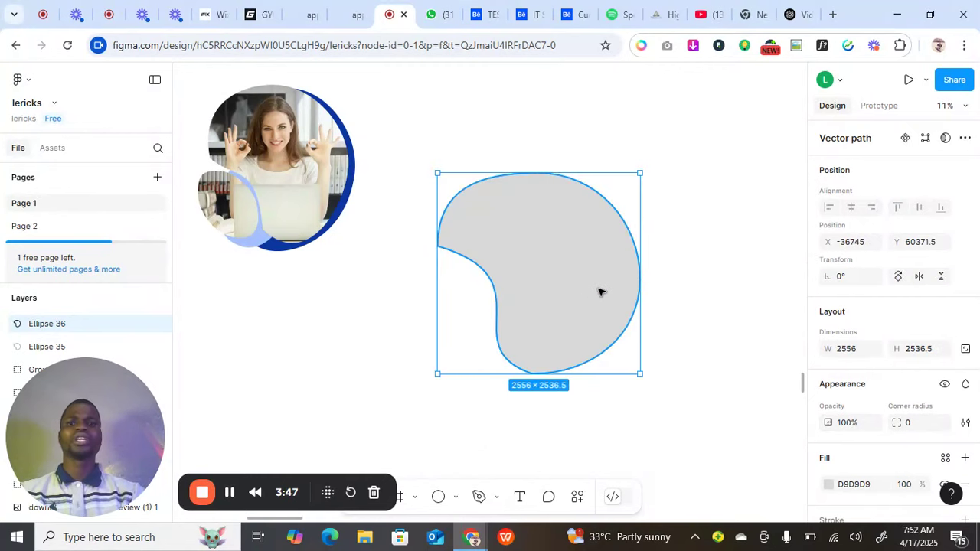
# Adjust the blob's left anchor handle, inner concave edge and top anchor.
pyautogui.doubleClick(553, 295)
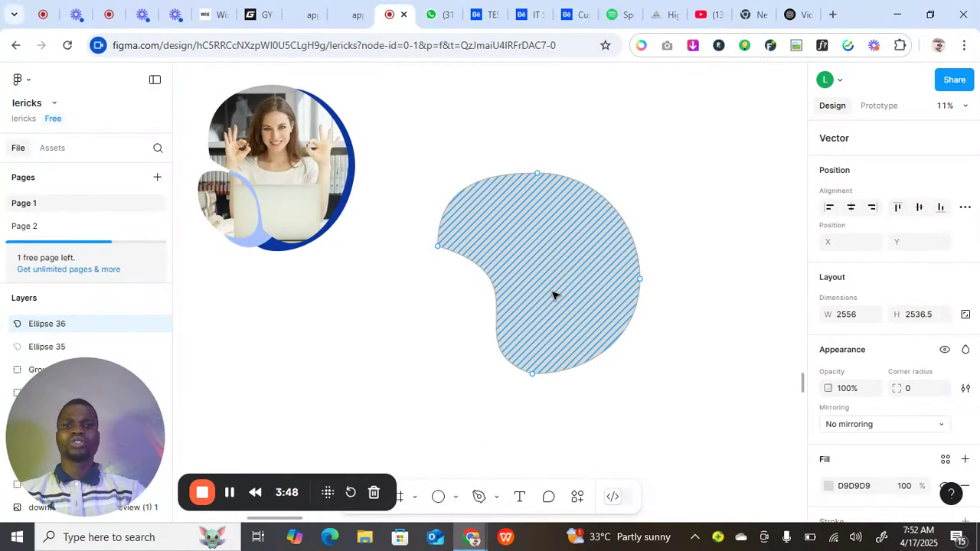
pyautogui.click(438, 247)
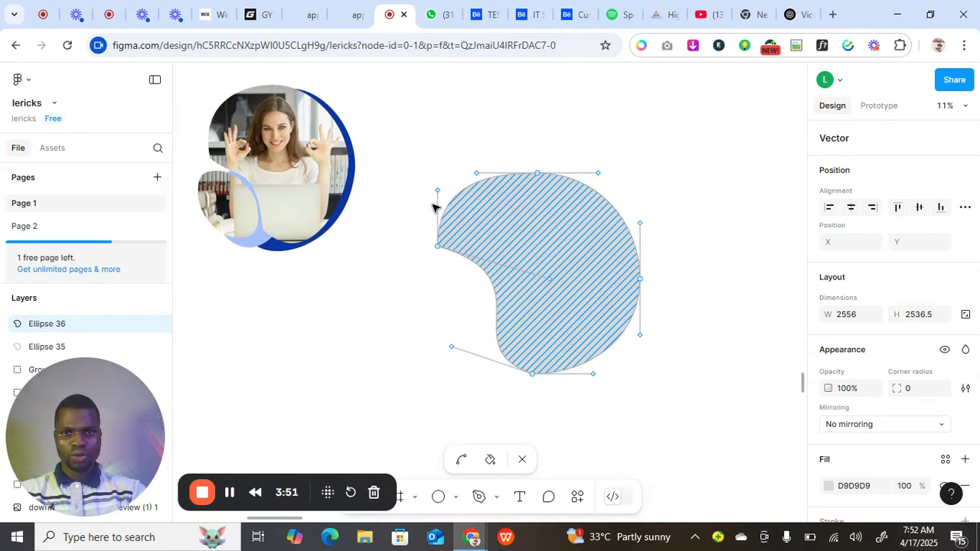
pyautogui.moveTo(438, 196); pyautogui.dragTo(437, 175)
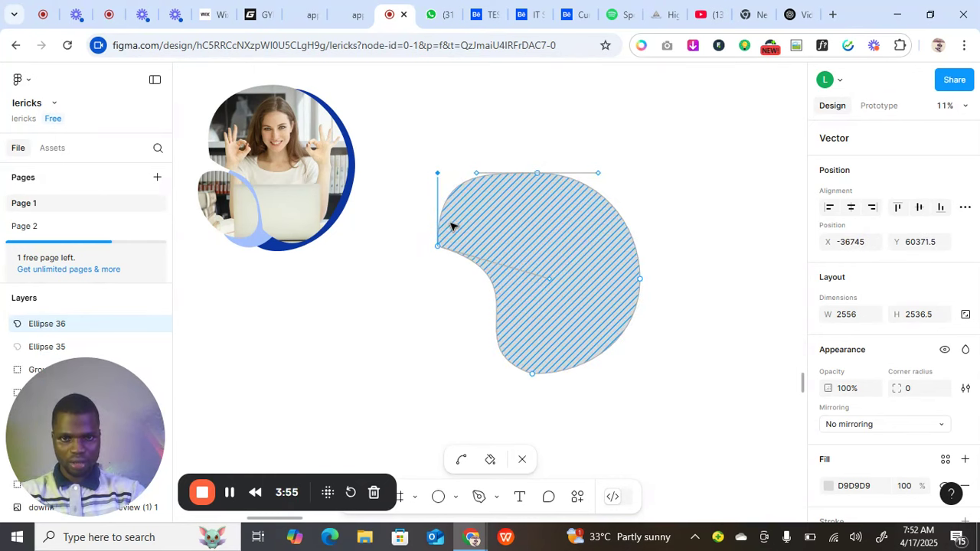
pyautogui.click(552, 281)
pyautogui.moveTo(552, 284); pyautogui.dragTo(561, 291)
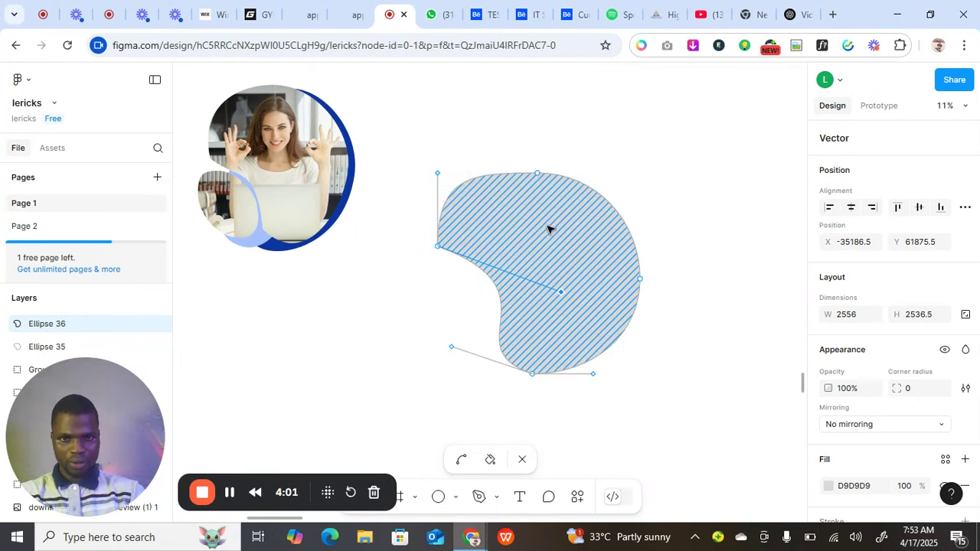
pyautogui.click(538, 172)
pyautogui.moveTo(538, 171); pyautogui.dragTo(537, 171)
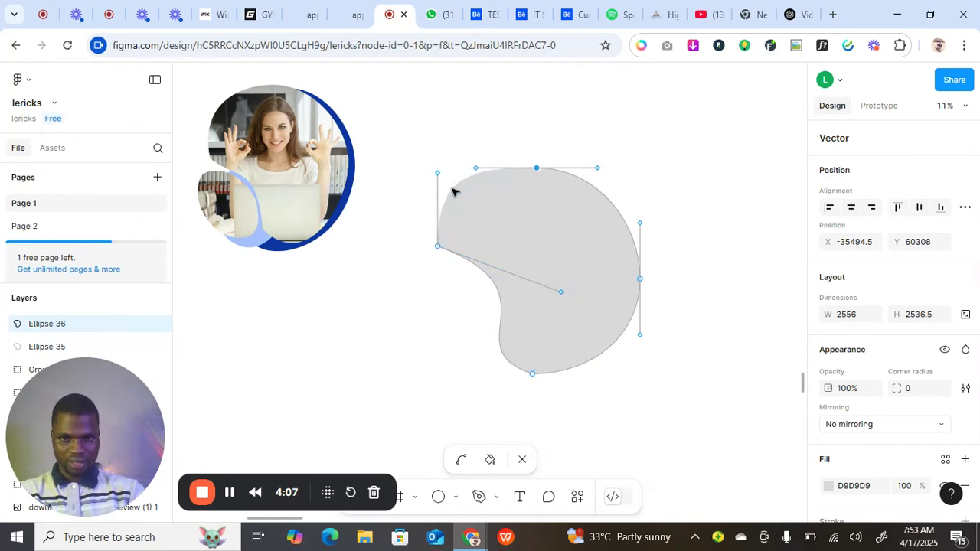
pyautogui.click(561, 313)
pyautogui.press('Escape')
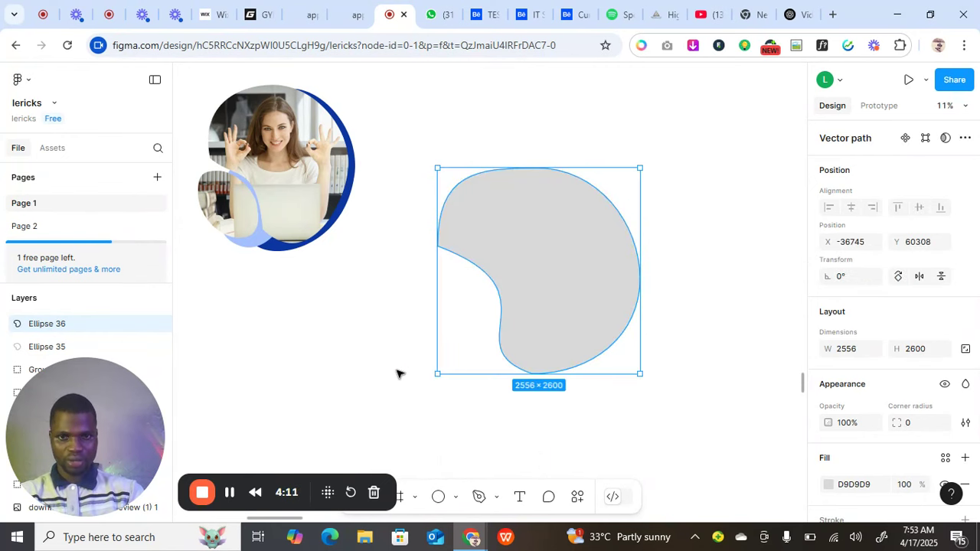
pyautogui.press('Escape')
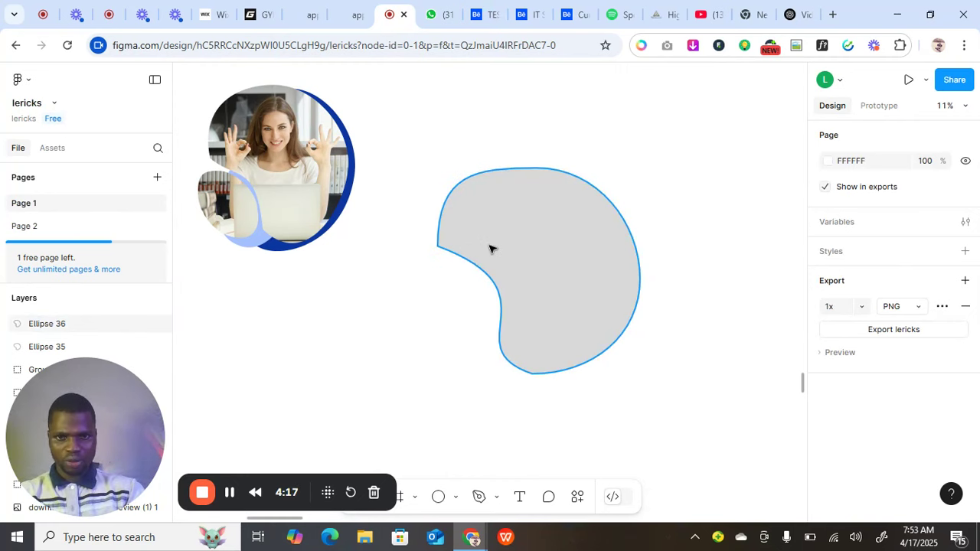
pyautogui.doubleClick(510, 254)
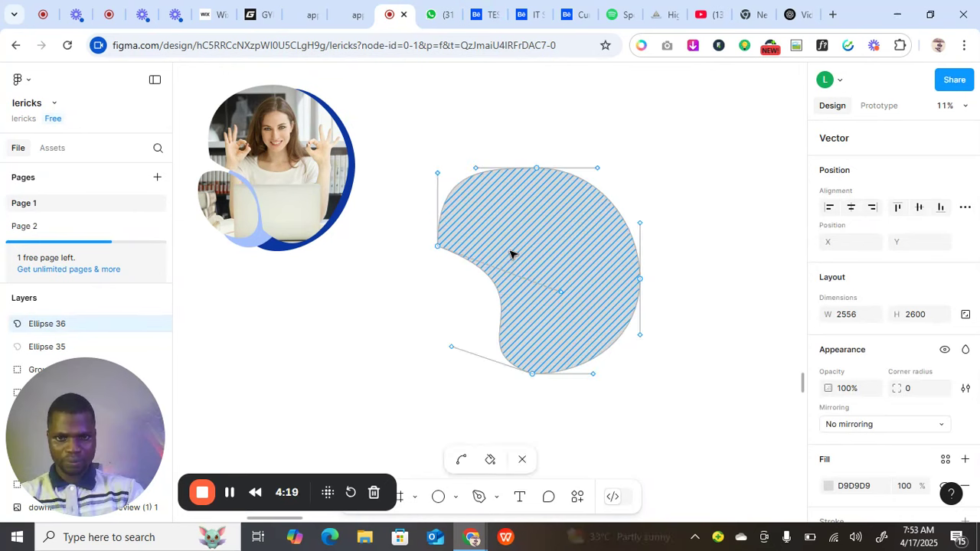
pyautogui.press('Escape')
# Flatten the blob's top and bulge its right side to 2636.5 × 2745, then duplicate it.
pyautogui.doubleClick(508, 247)
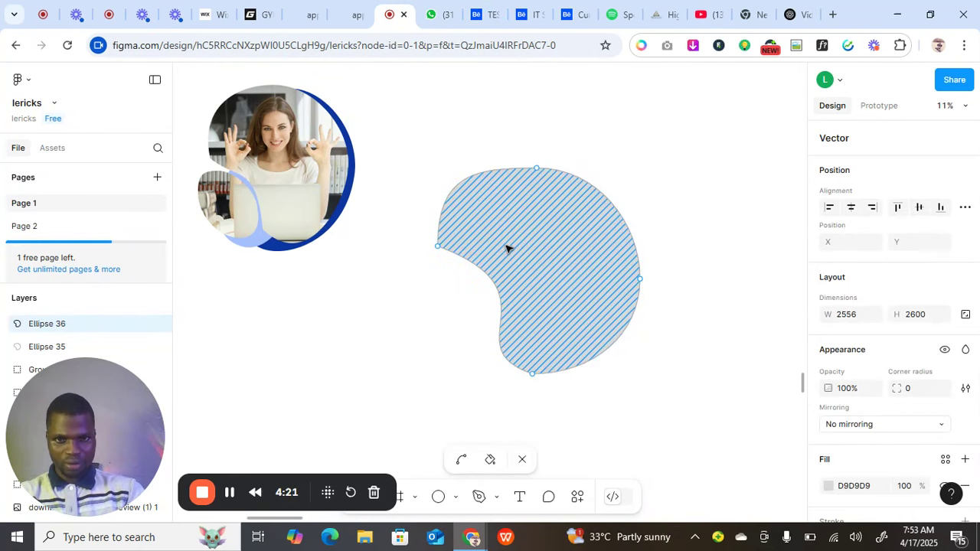
pyautogui.click(439, 246)
pyautogui.moveTo(438, 173); pyautogui.dragTo(446, 163)
pyautogui.moveTo(539, 168); pyautogui.dragTo(538, 156)
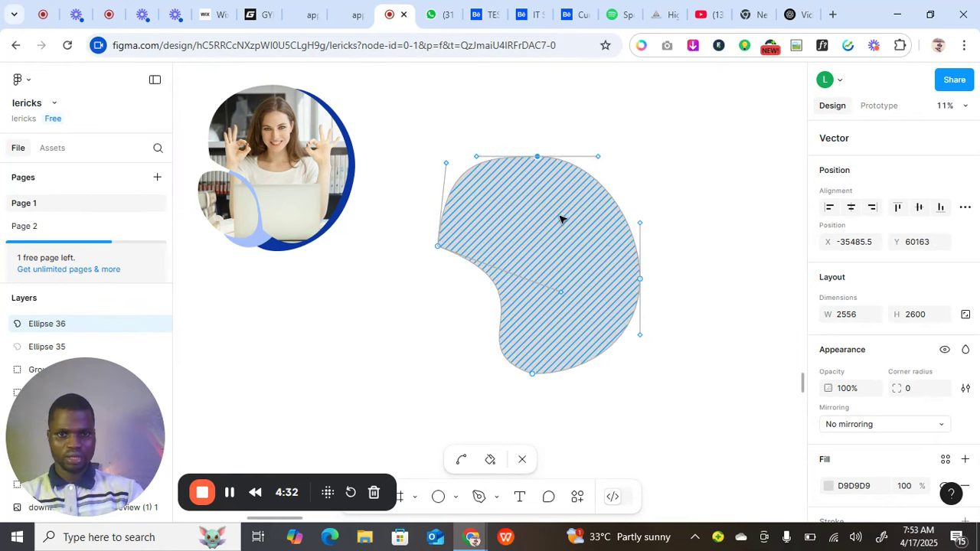
pyautogui.click(640, 280)
pyautogui.moveTo(641, 283)
pyautogui.mouseDown()
pyautogui.moveTo(654, 282)
pyautogui.moveTo(647, 277)
pyautogui.mouseUp()
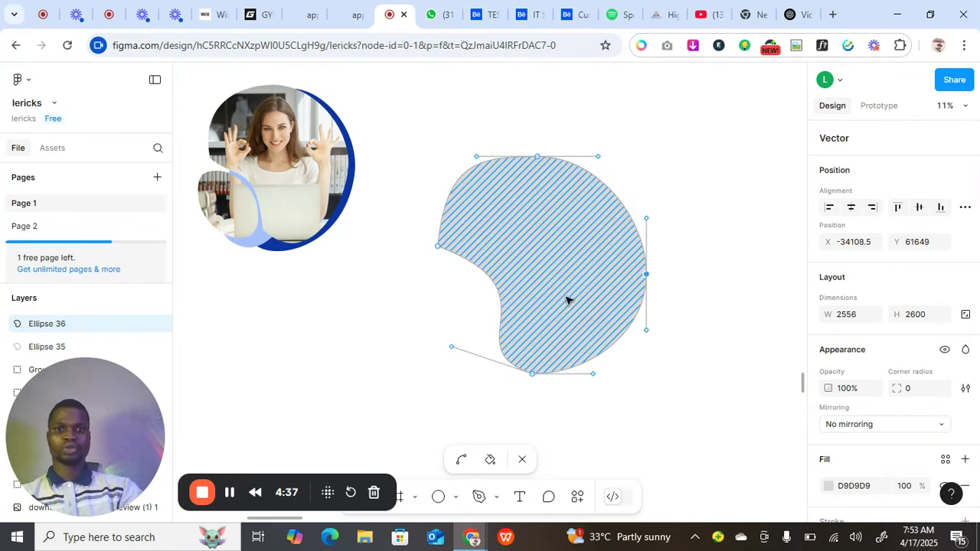
pyautogui.press('Escape')
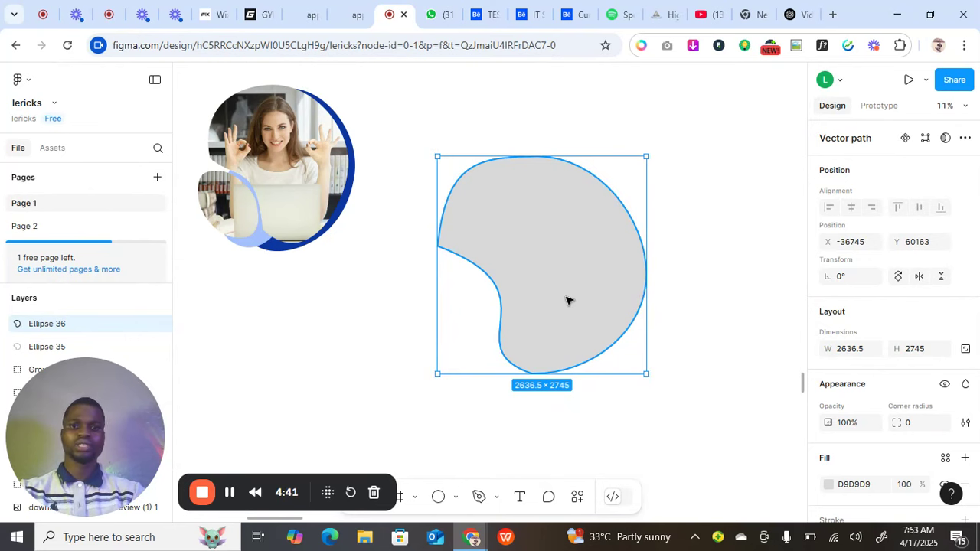
pyautogui.hotkey('ctrl', 'd')
# Offset the duplicate, move the top copy up-right, and Alt-drag another copy down-left.
pyautogui.moveTo(577, 293); pyautogui.dragTo(589, 290)
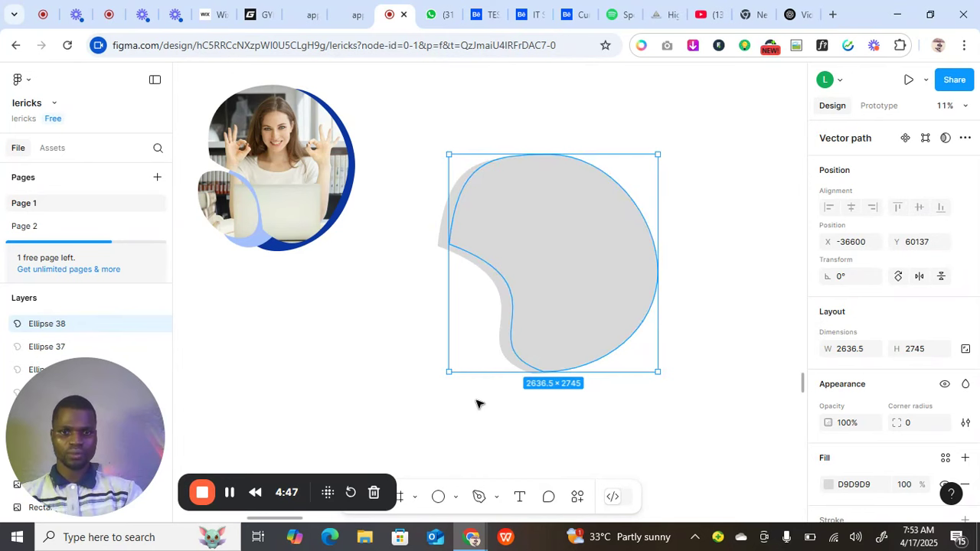
pyautogui.moveTo(476, 404); pyautogui.dragTo(605, 298)
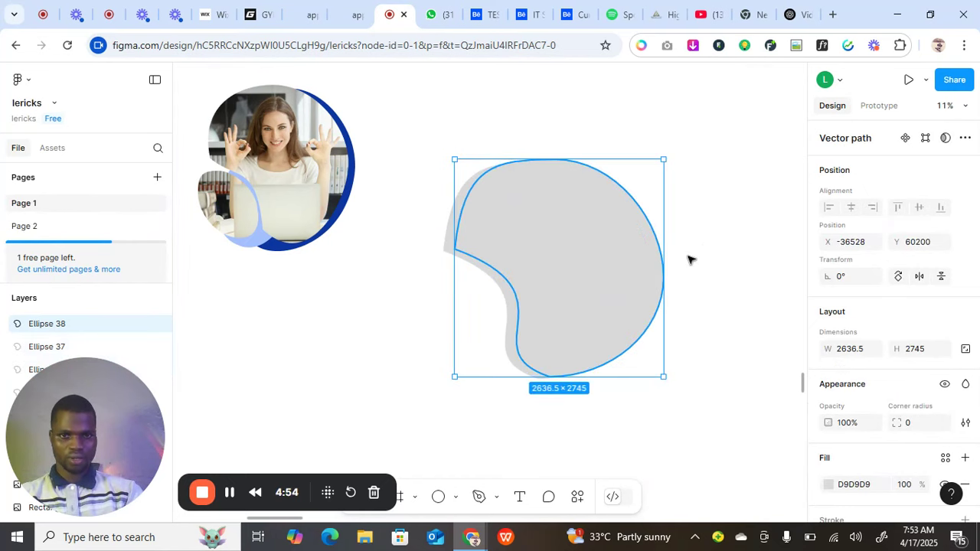
pyautogui.moveTo(687, 260); pyautogui.dragTo(791, 205)
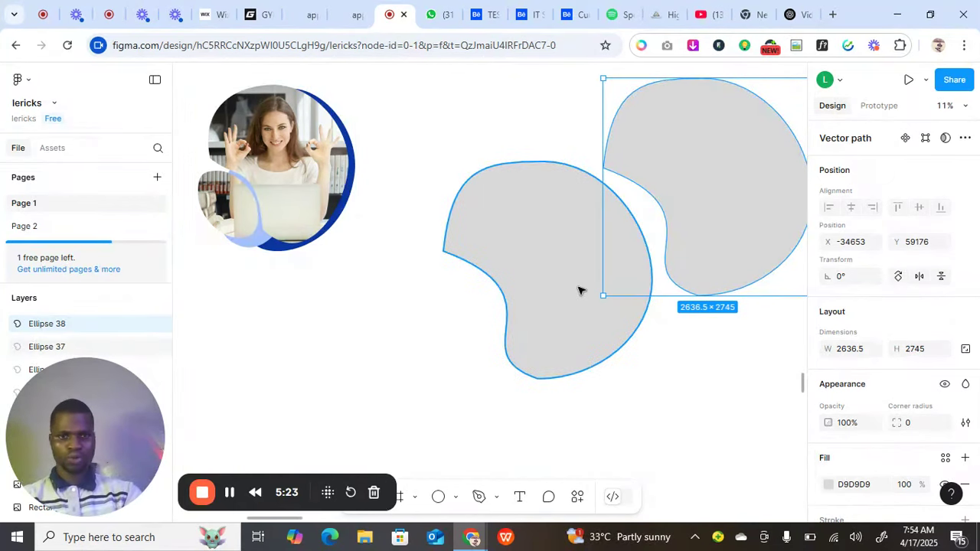
pyautogui.click(501, 322)
pyautogui.moveTo(502, 322); pyautogui.dragTo(394, 368)
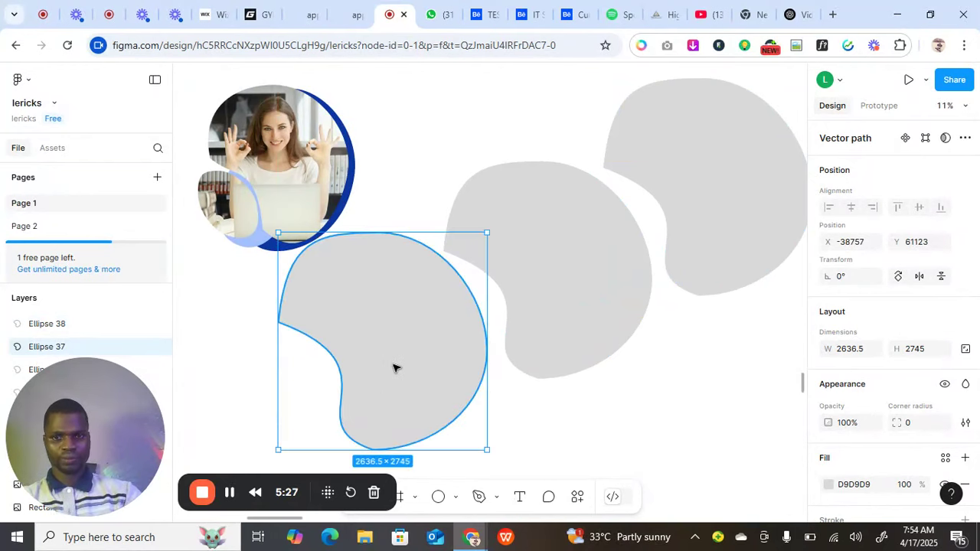
# Delete the extra copy and move the middle blob down-left below the photo.
pyautogui.press('Delete')
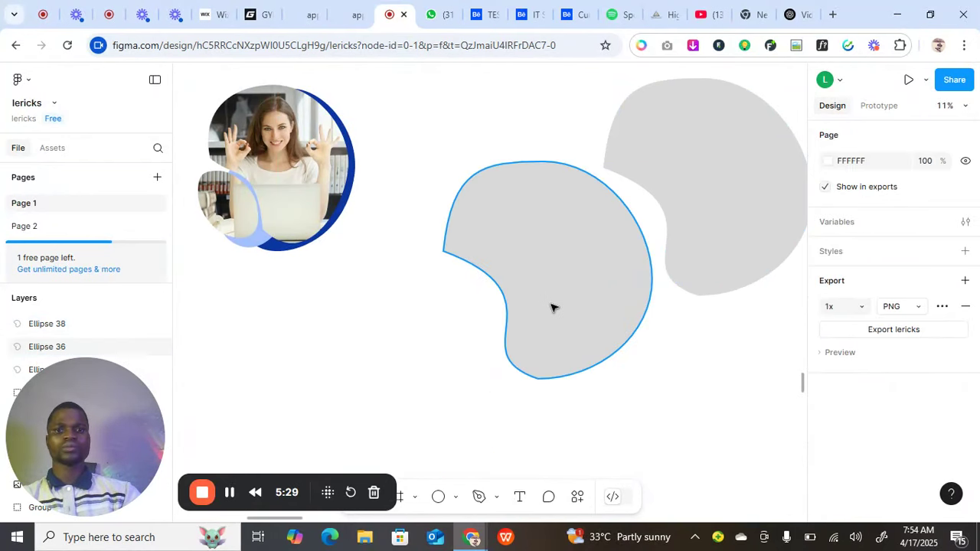
pyautogui.moveTo(473, 348)
pyautogui.mouseDown()
pyautogui.moveTo(454, 360)
pyautogui.moveTo(472, 354)
pyautogui.mouseUp()
pyautogui.scroll(-2, 472, 354)
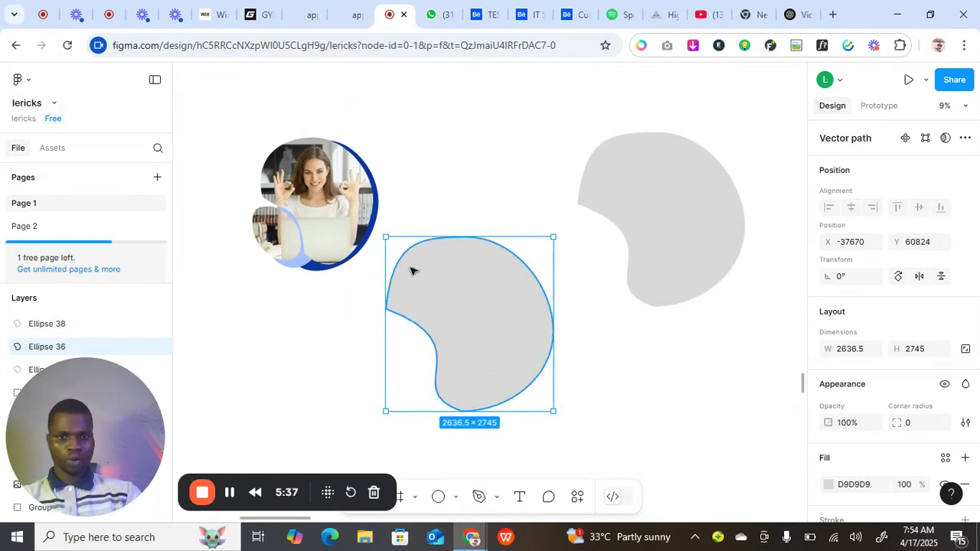
pyautogui.scroll(-2, 836, 450)
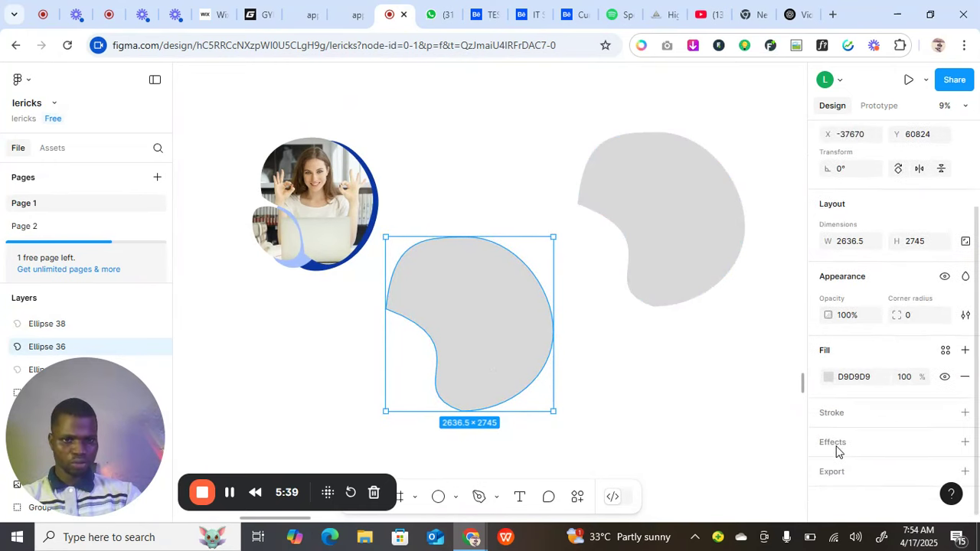
# Fill that blob with the photo frame's blue #0C36A1 using the eyedropper.
pyautogui.click(830, 379)
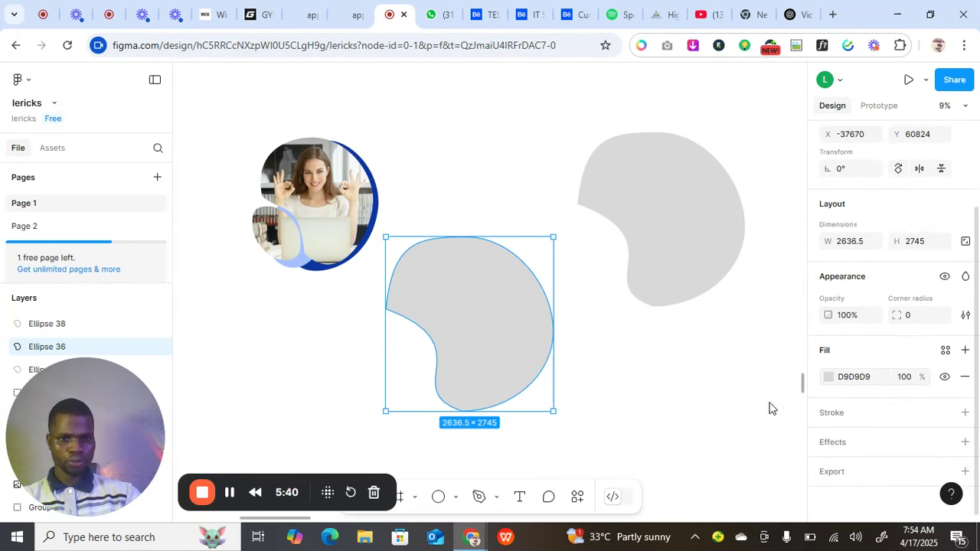
pyautogui.click(657, 388)
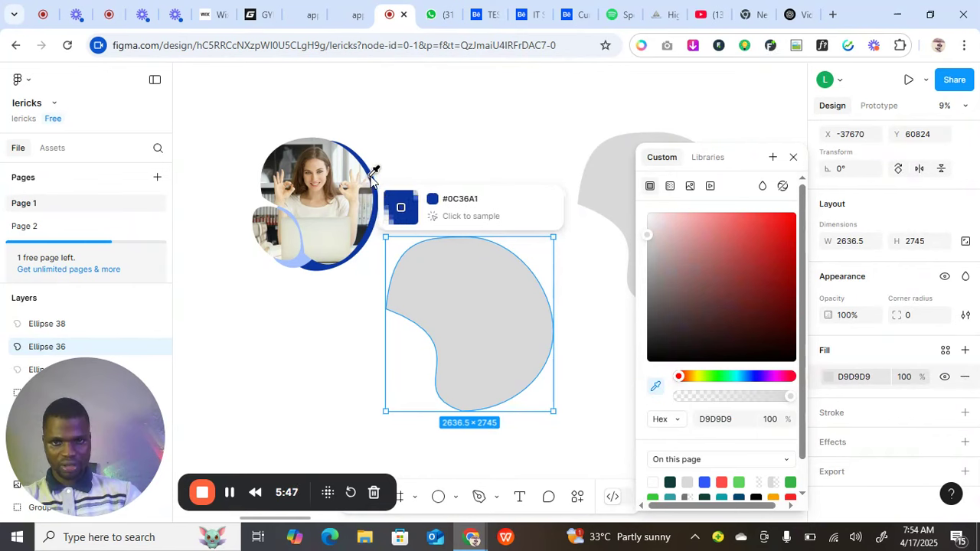
pyautogui.click(374, 174)
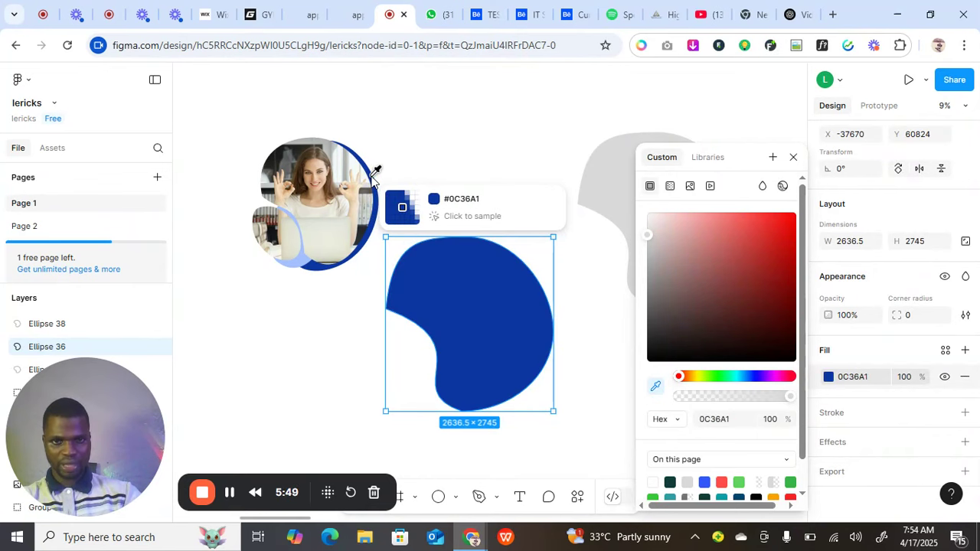
pyautogui.click(793, 159)
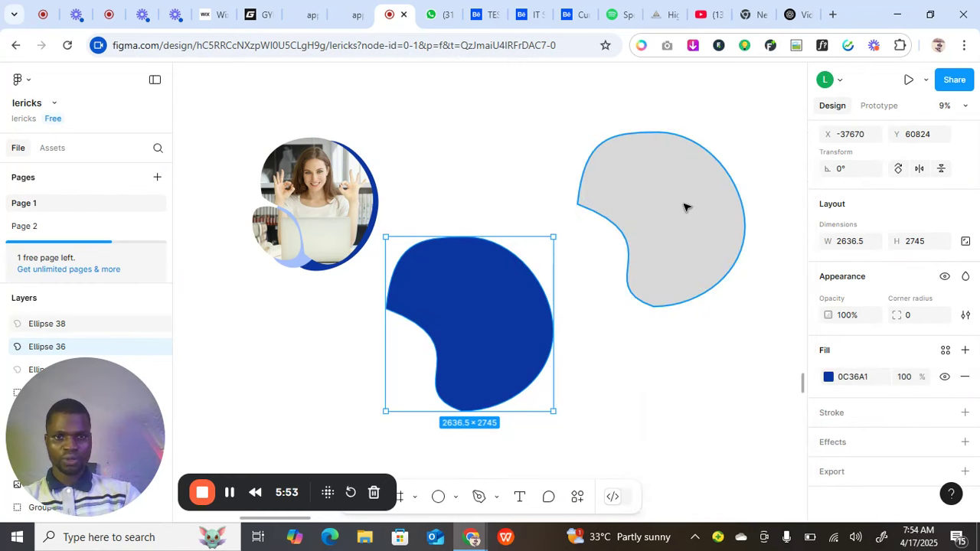
# Move the blue blob up under the grey blob and line the grey one over it.
pyautogui.moveTo(684, 206); pyautogui.dragTo(599, 249)
pyautogui.click(490, 306)
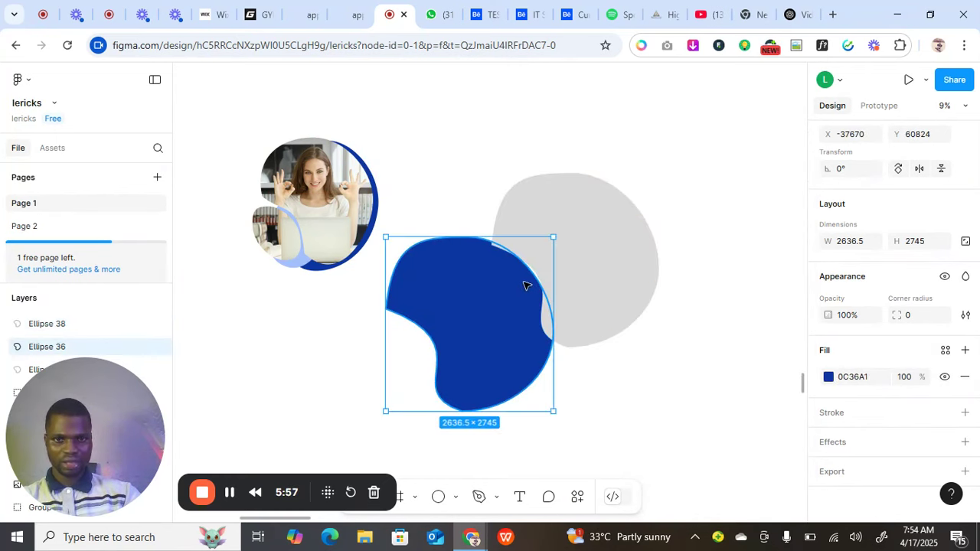
pyautogui.moveTo(524, 286); pyautogui.dragTo(605, 239)
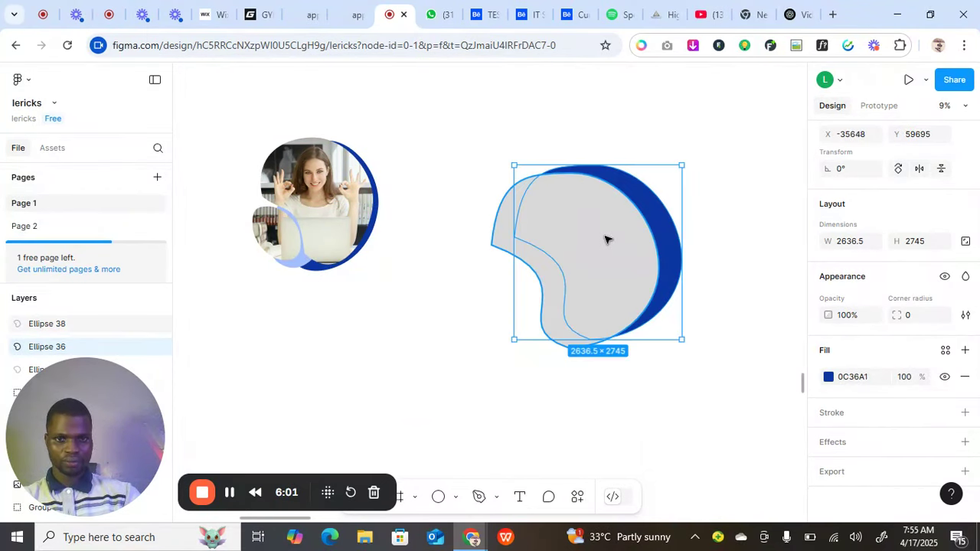
pyautogui.click(501, 240)
pyautogui.moveTo(548, 245); pyautogui.dragTo(563, 237)
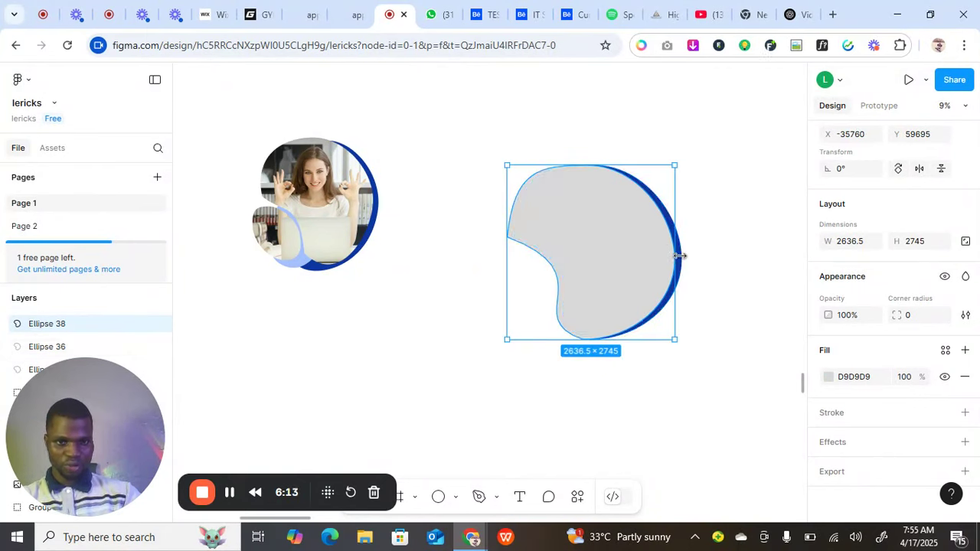
# Enlarge the blue blob to 2710 × 2822 so a blue crescent edges the right side.
pyautogui.click(683, 257)
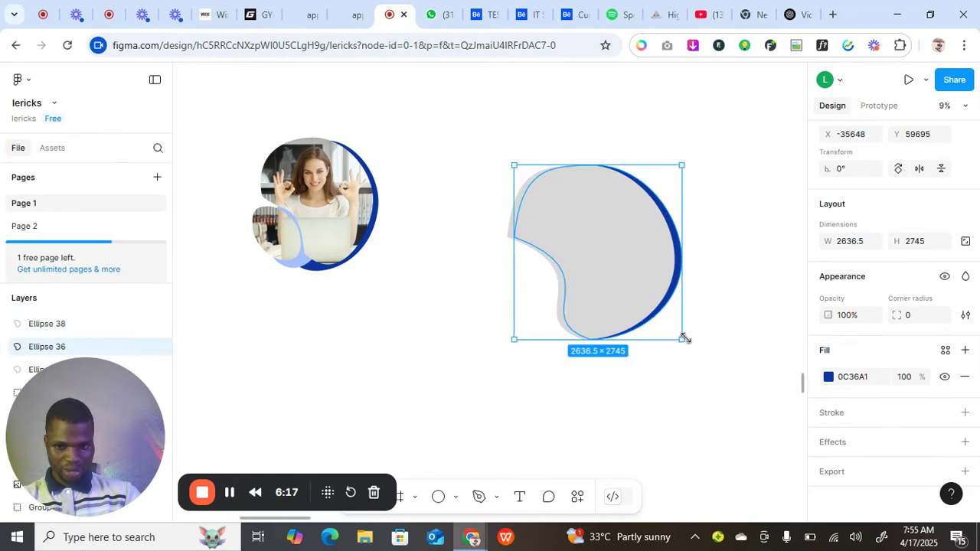
pyautogui.moveTo(685, 342); pyautogui.dragTo(686, 344)
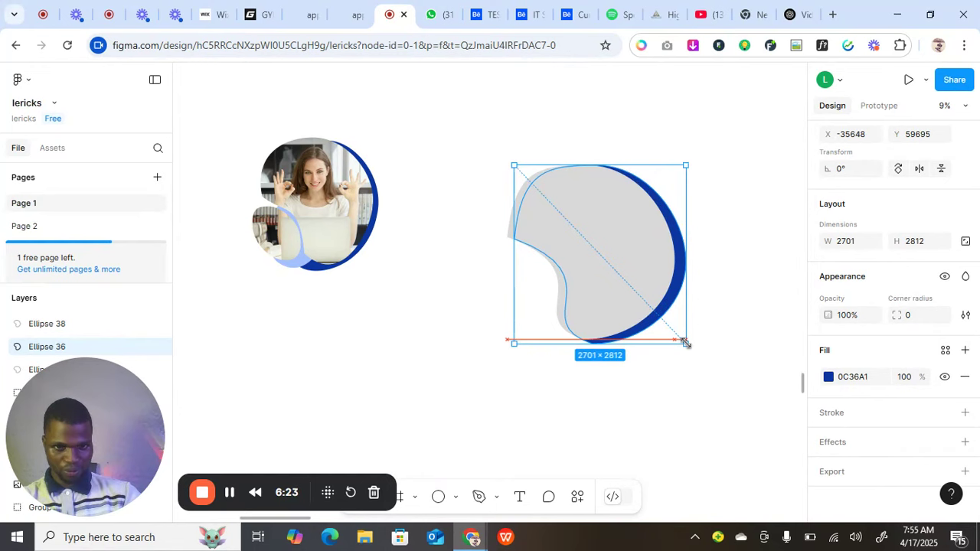
pyautogui.moveTo(685, 343); pyautogui.dragTo(686, 345)
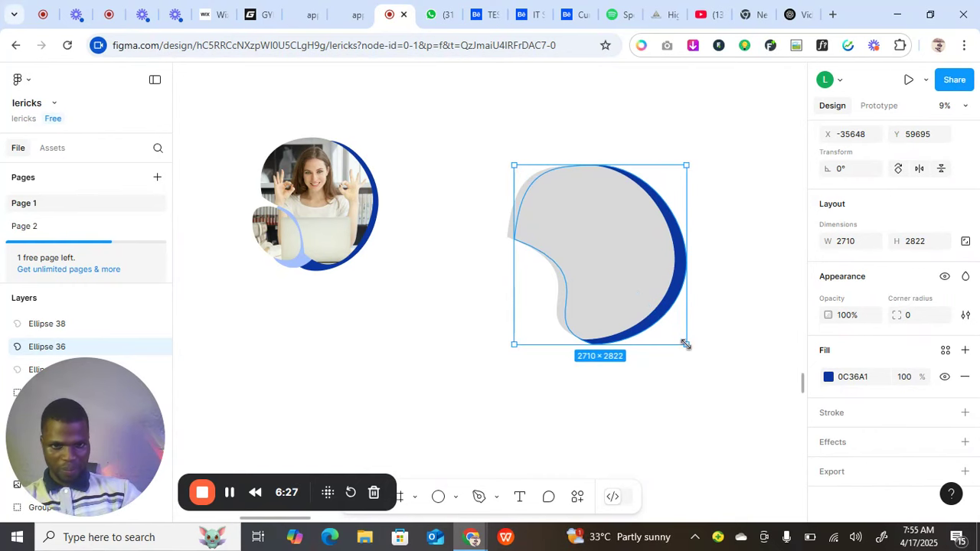
pyautogui.click(704, 333)
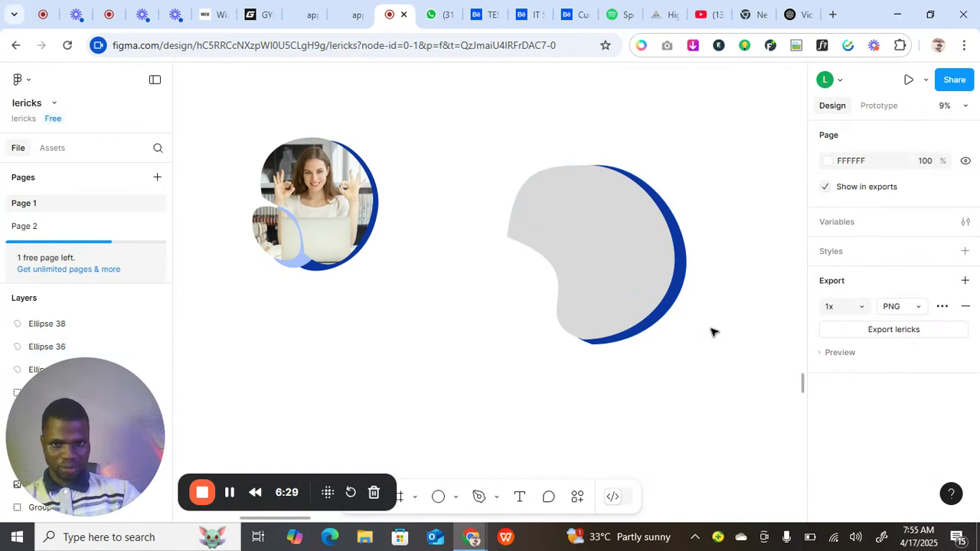
# Pull the blue blob's bottom point down-left in point editing.
pyautogui.doubleClick(621, 343)
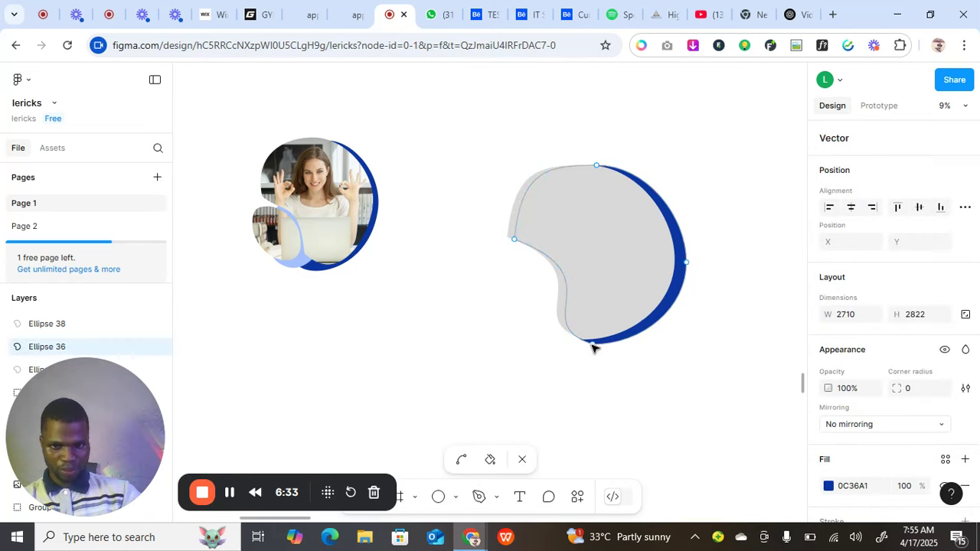
pyautogui.moveTo(592, 345); pyautogui.dragTo(584, 353)
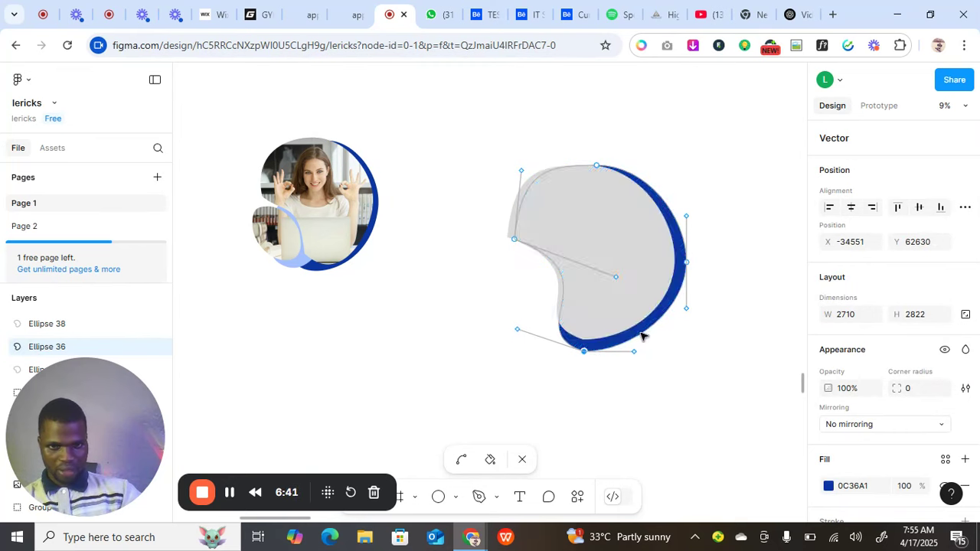
pyautogui.click(680, 365)
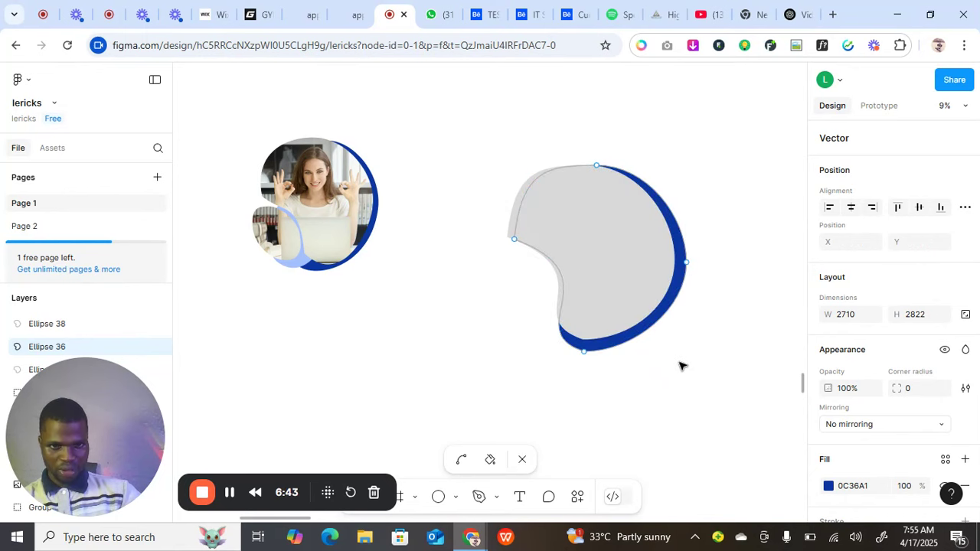
pyautogui.click(646, 328)
pyautogui.click(705, 380)
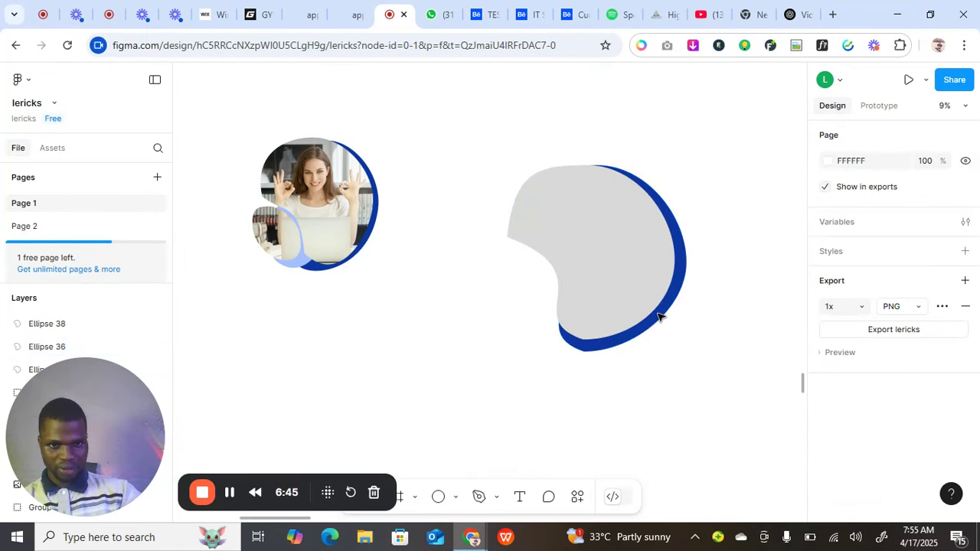
# Nudge the grey blob to Y 59695 so its top sits flush with the blue shape.
pyautogui.click(618, 291)
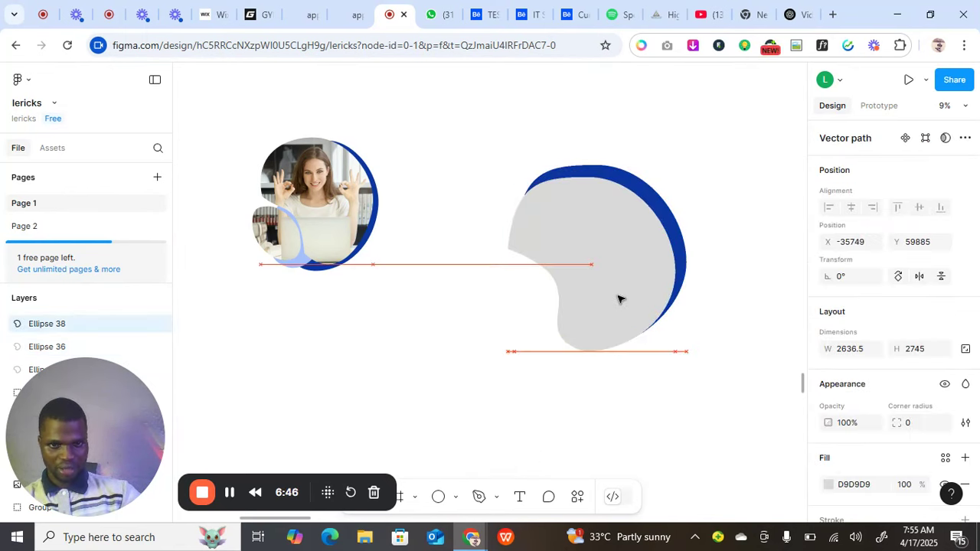
pyautogui.moveTo(618, 292); pyautogui.dragTo(621, 291)
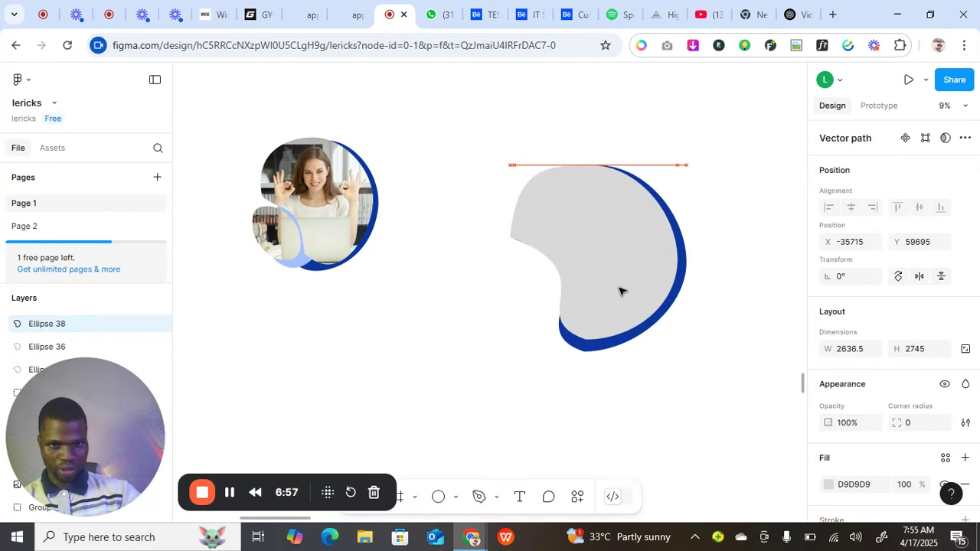
pyautogui.click(620, 291)
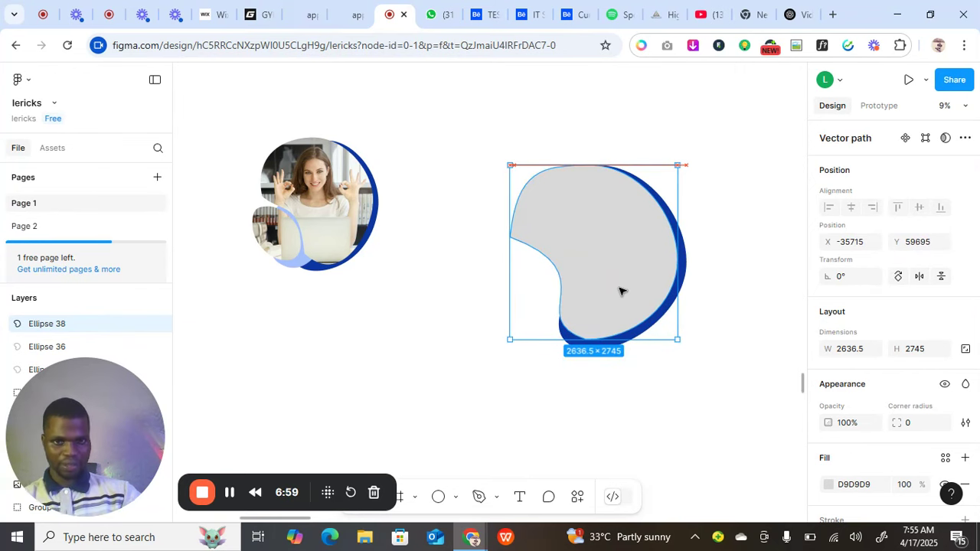
pyautogui.click(715, 338)
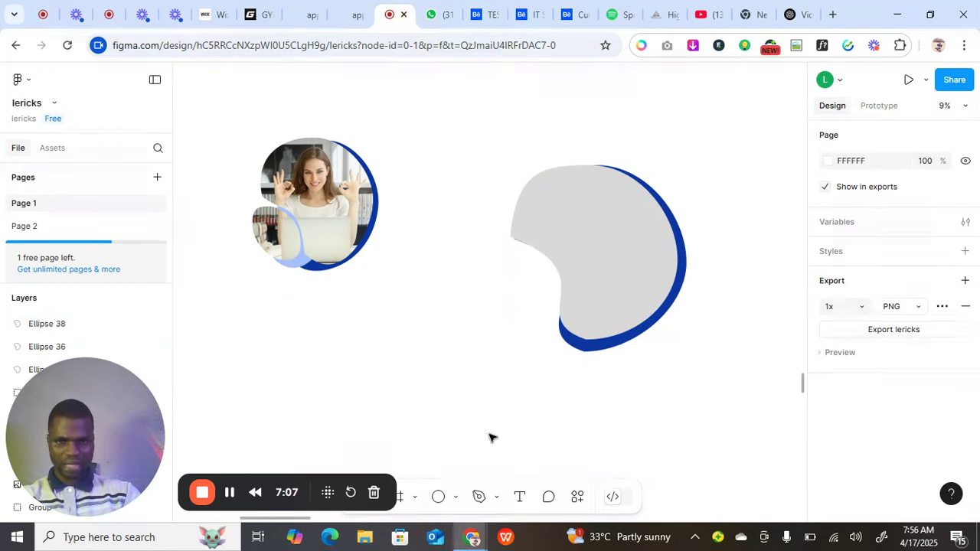
# Draw an ellipse below the blob and reshape its points into a taller 1276.5 × 1976.5 oval.
pyautogui.click(456, 497)
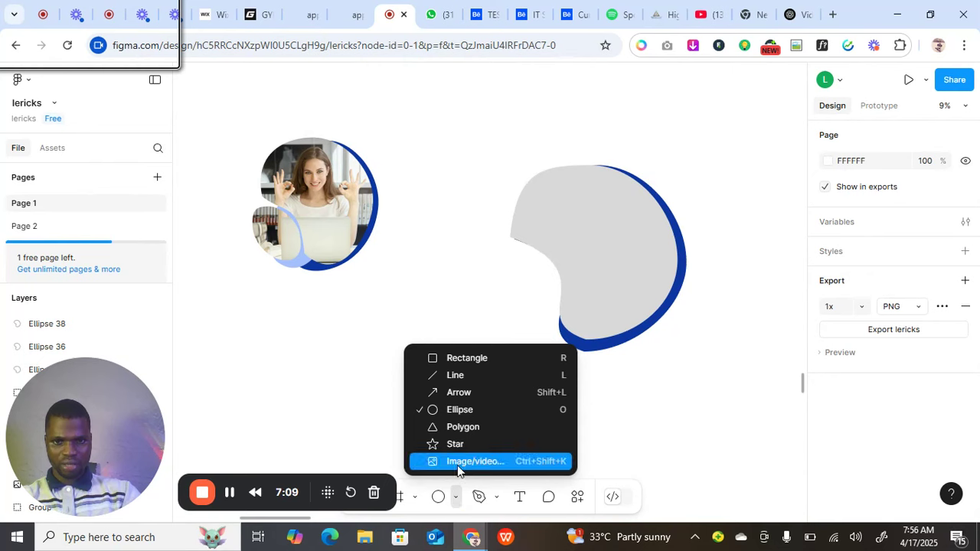
pyautogui.click(459, 413)
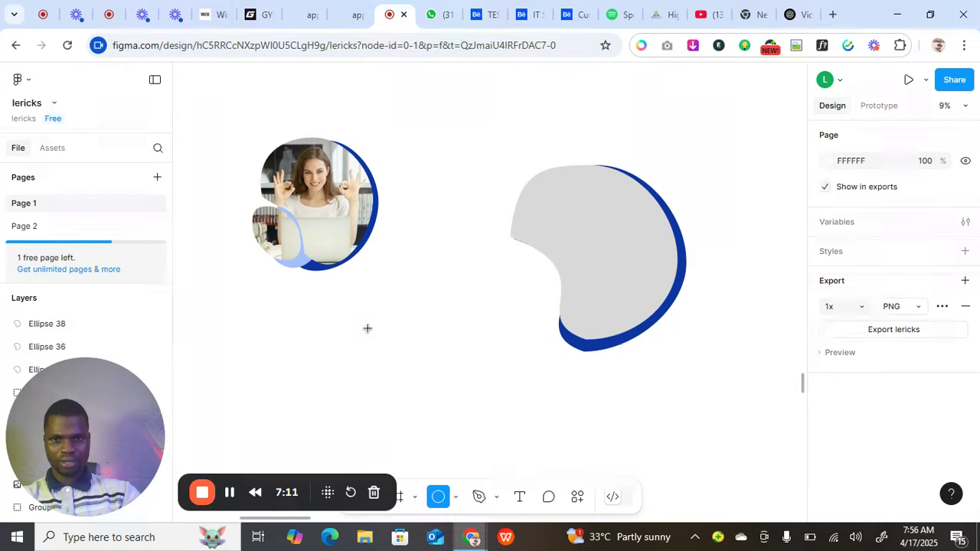
pyautogui.moveTo(373, 328)
pyautogui.mouseDown()
pyautogui.moveTo(423, 398)
pyautogui.moveTo(463, 412)
pyautogui.moveTo(469, 444)
pyautogui.mouseUp()
pyautogui.doubleClick(394, 397)
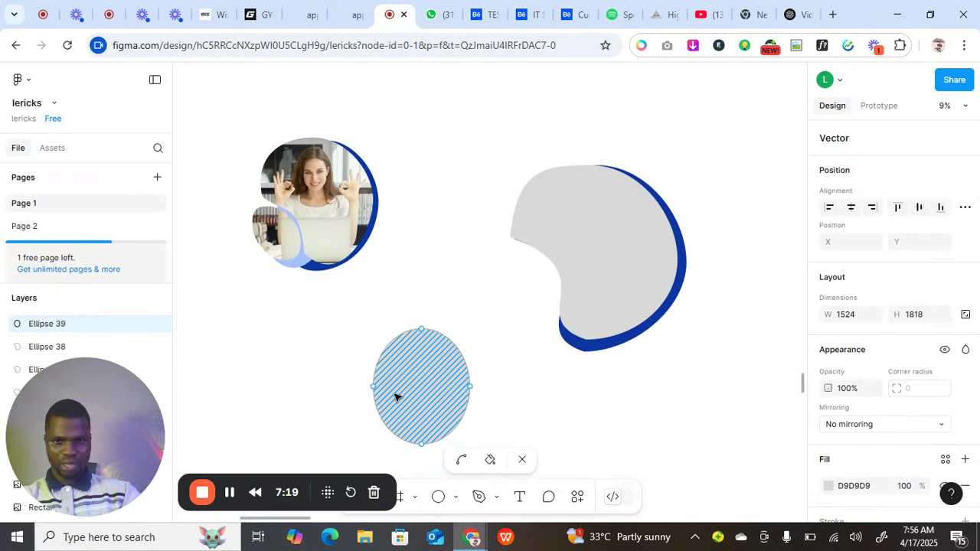
pyautogui.moveTo(375, 389); pyautogui.dragTo(384, 387)
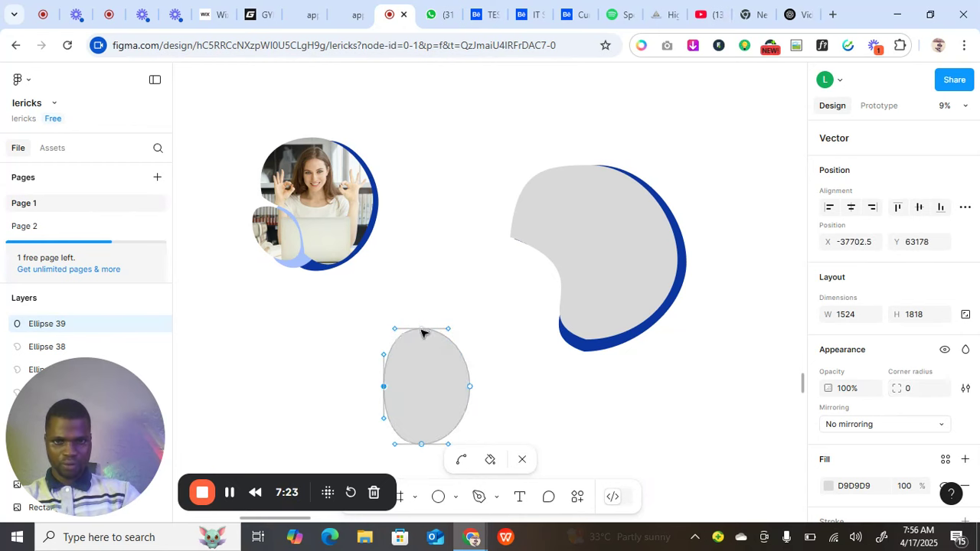
pyautogui.moveTo(422, 330); pyautogui.dragTo(422, 318)
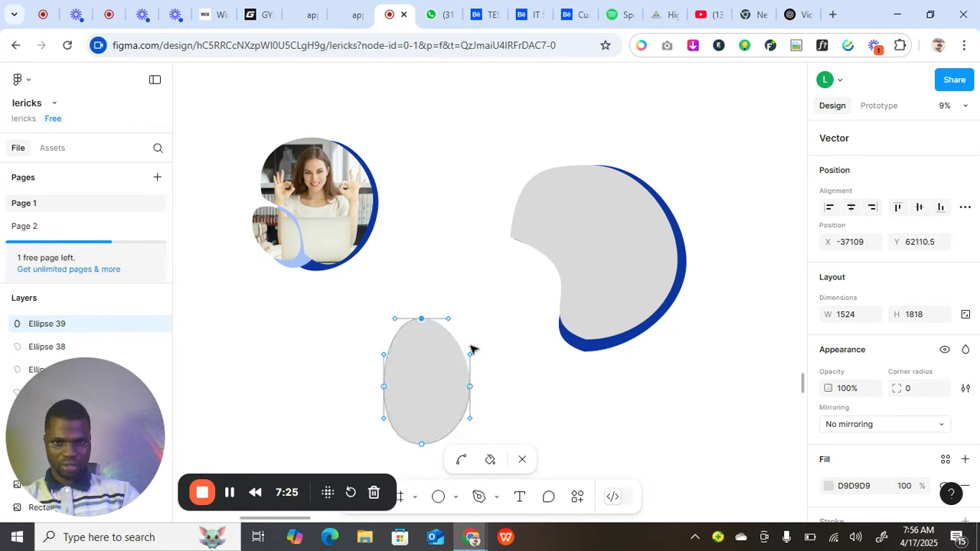
pyautogui.moveTo(471, 391)
pyautogui.mouseDown()
pyautogui.moveTo(437, 396)
pyautogui.moveTo(447, 396)
pyautogui.mouseUp()
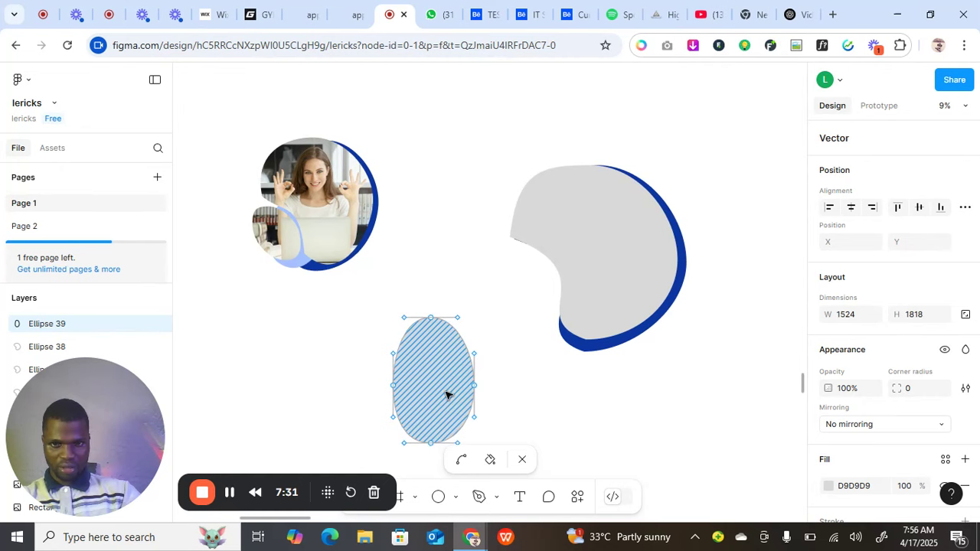
pyautogui.press('Escape')
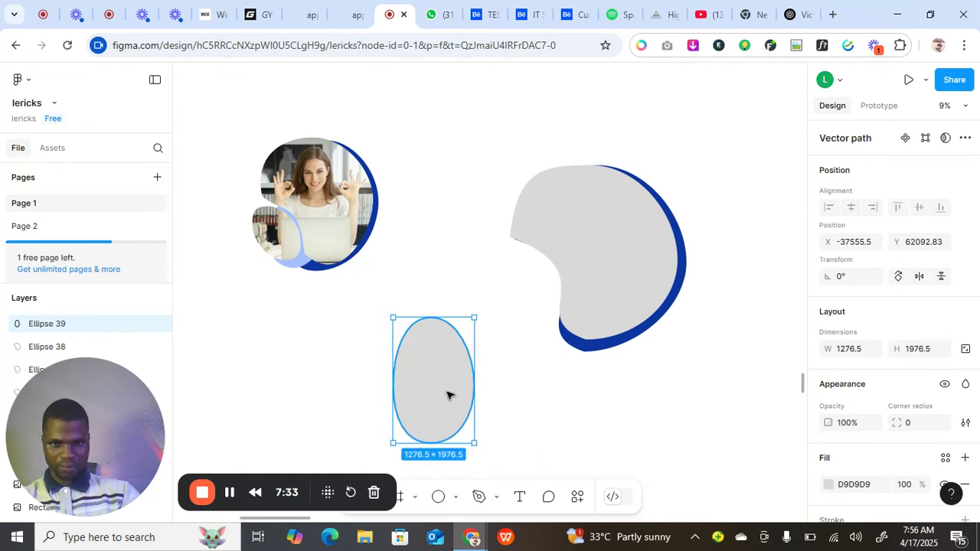
# Move the oval onto the grey blob's lower-left edge and send it to the back.
pyautogui.moveTo(448, 395); pyautogui.dragTo(552, 351)
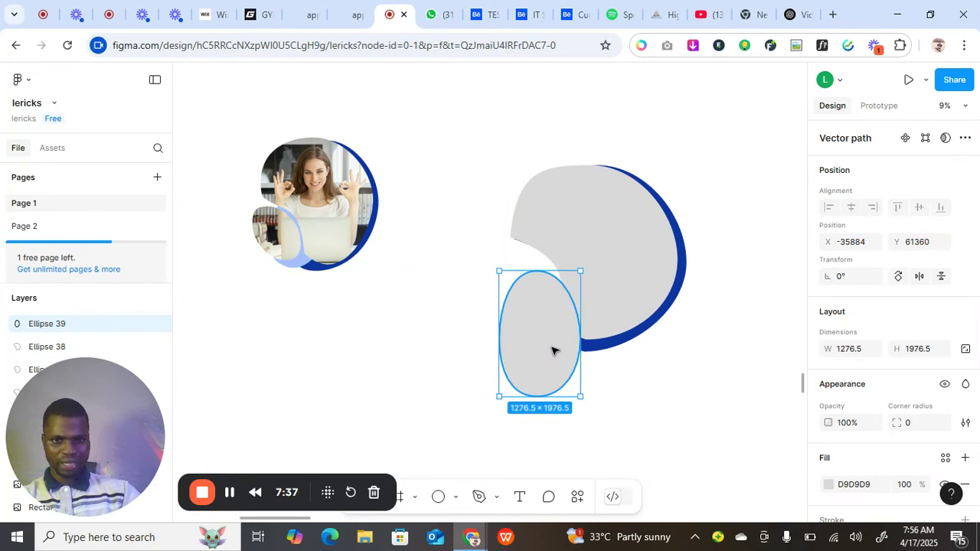
pyautogui.rightClick(553, 349)
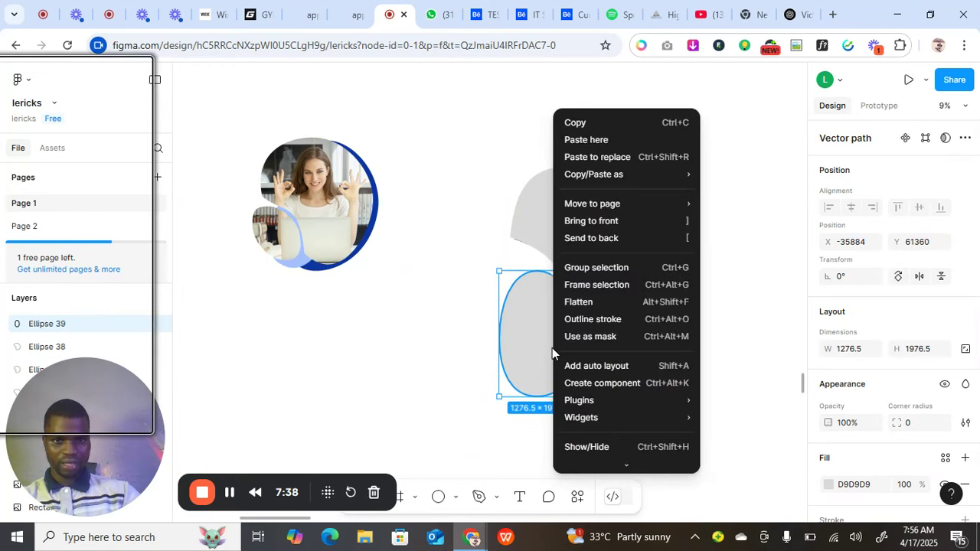
pyautogui.click(594, 238)
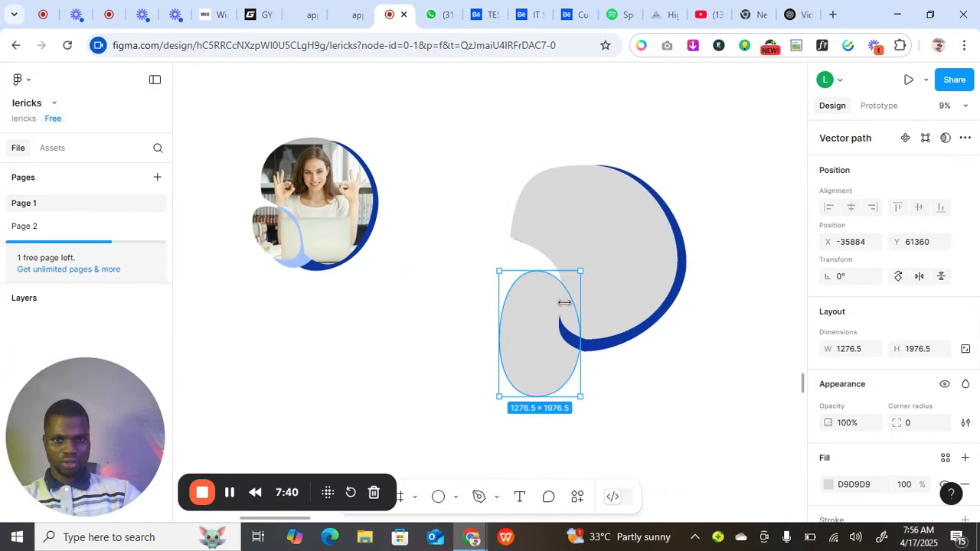
pyautogui.moveTo(542, 355); pyautogui.dragTo(566, 330)
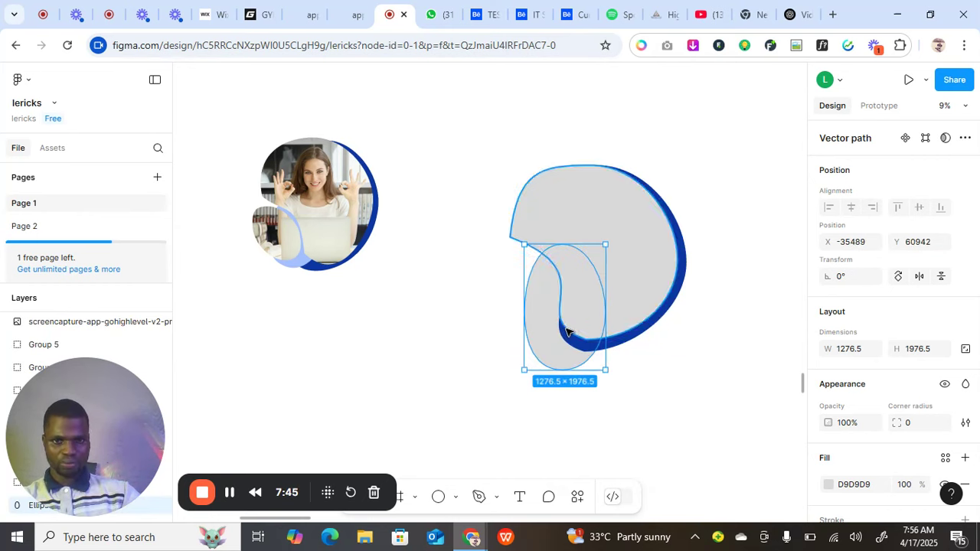
# Fill the oval with light blue A4C0FF from the first frame and fine-tune both shapes' positions.
pyautogui.click(827, 484)
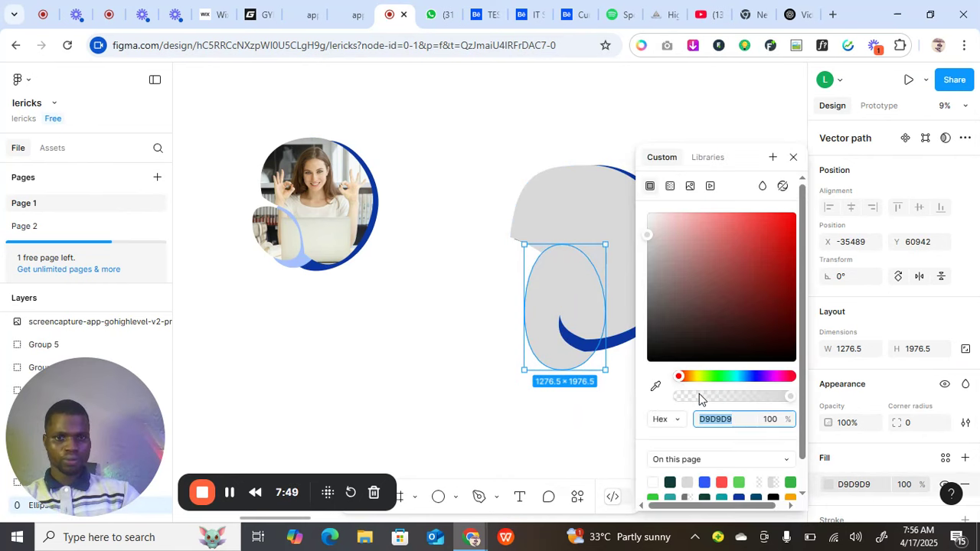
pyautogui.click(656, 386)
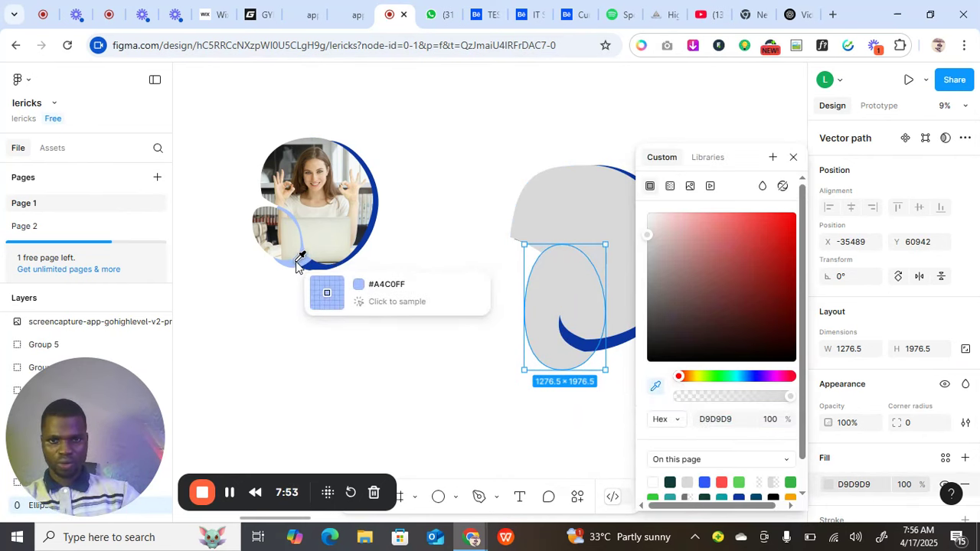
pyautogui.click(299, 260)
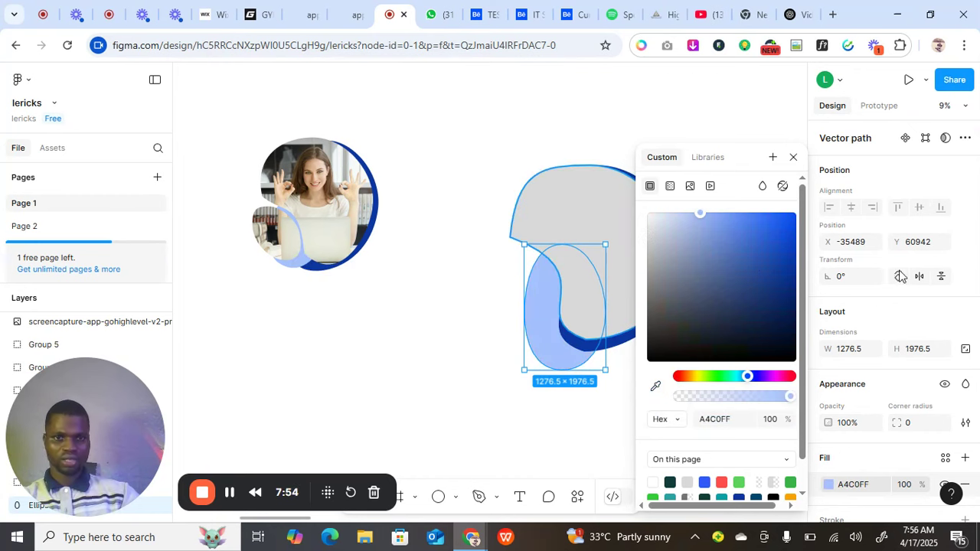
pyautogui.click(793, 157)
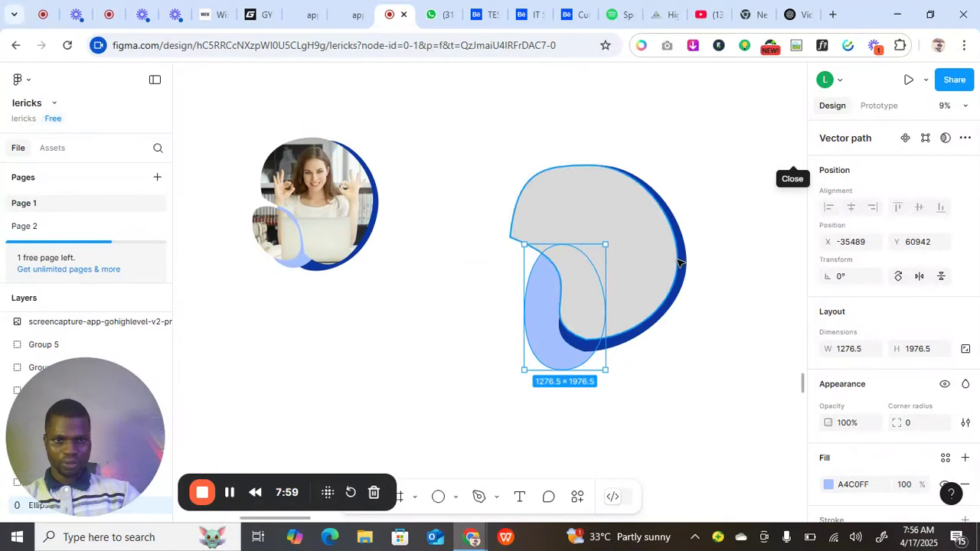
pyautogui.moveTo(557, 353); pyautogui.dragTo(563, 342)
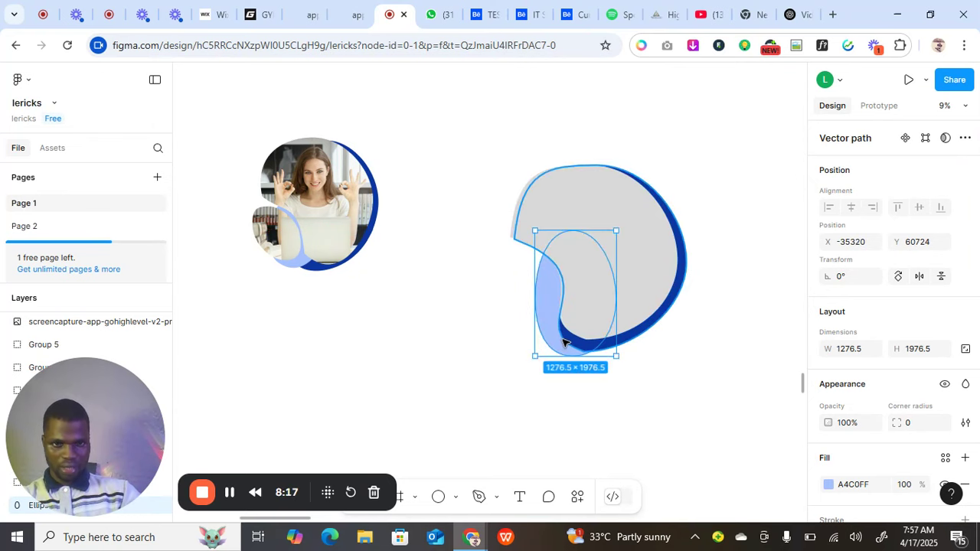
pyautogui.click(672, 381)
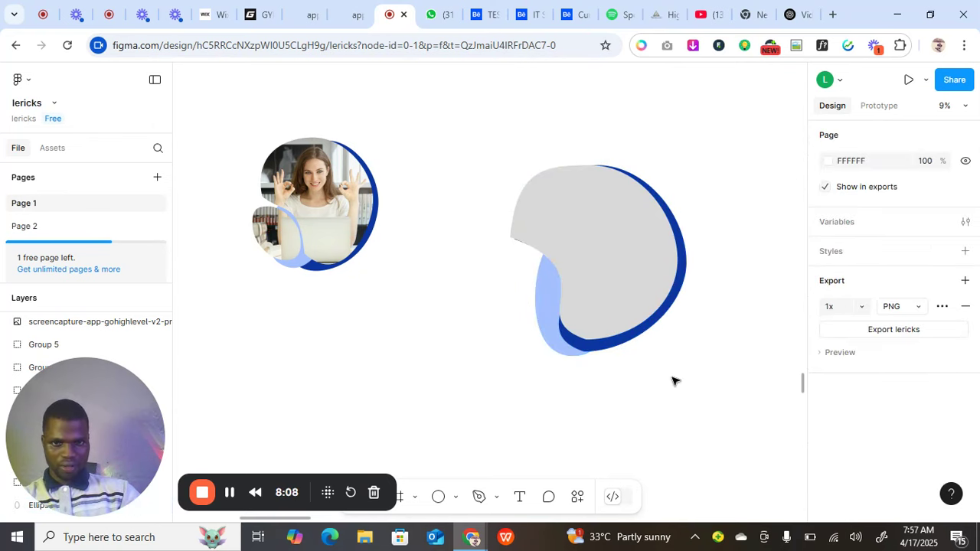
pyautogui.click(618, 302)
pyautogui.moveTo(620, 303); pyautogui.dragTo(615, 299)
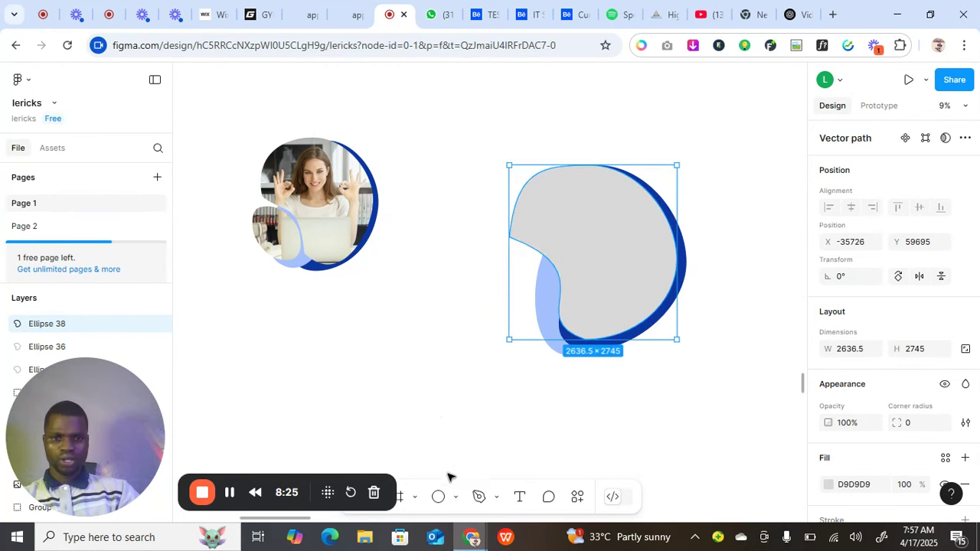
# Draw a new ellipse at the blob's lower-left and size it to about 1247 × 1550.
pyautogui.click(457, 497)
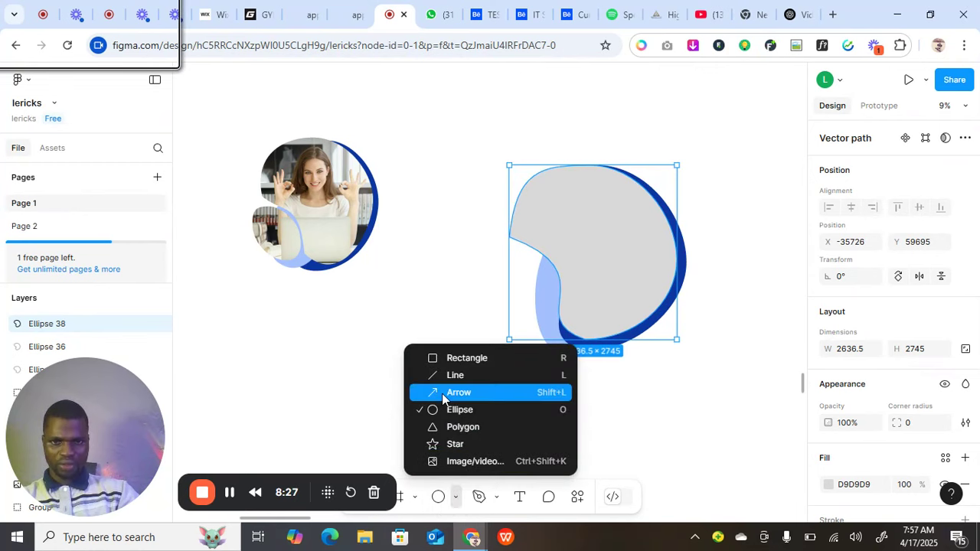
pyautogui.click(444, 410)
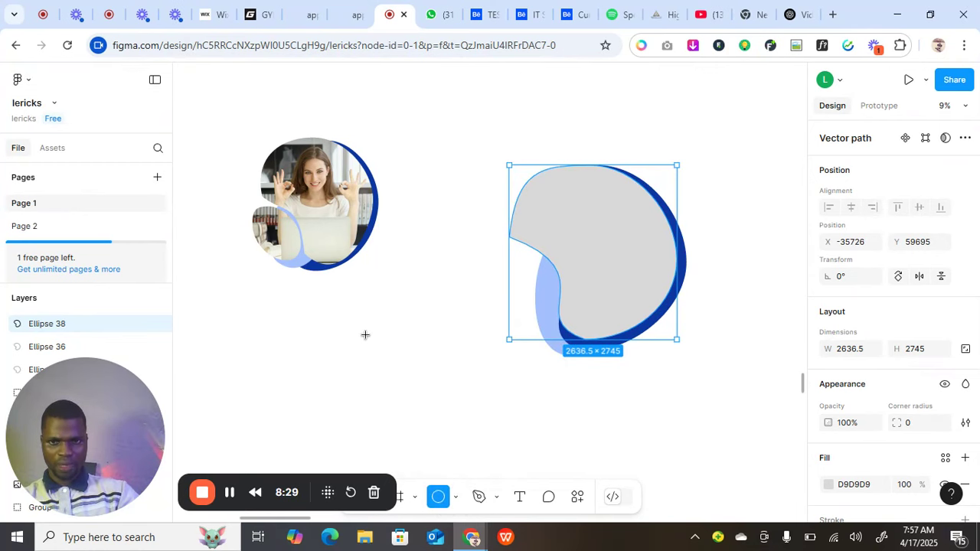
pyautogui.moveTo(365, 337); pyautogui.dragTo(450, 430)
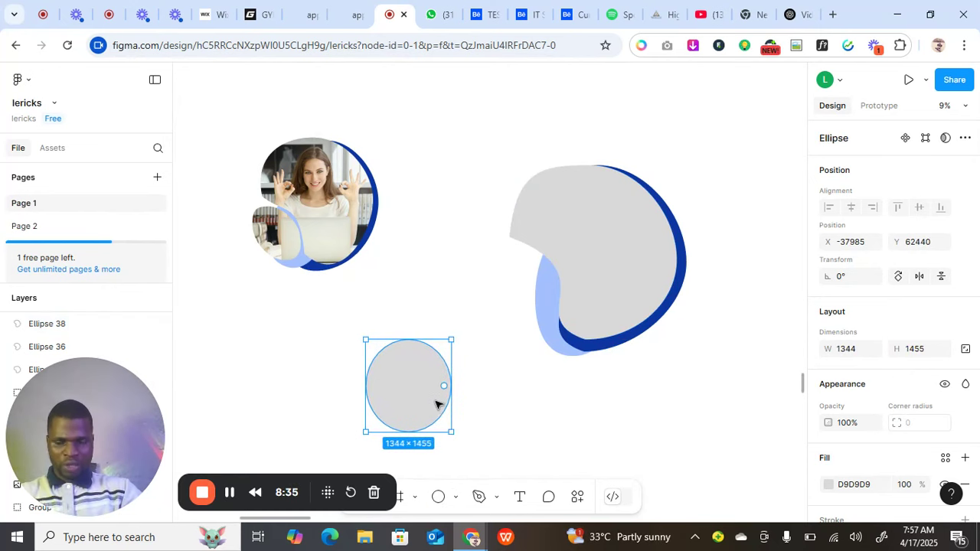
pyautogui.moveTo(433, 382); pyautogui.dragTo(525, 304)
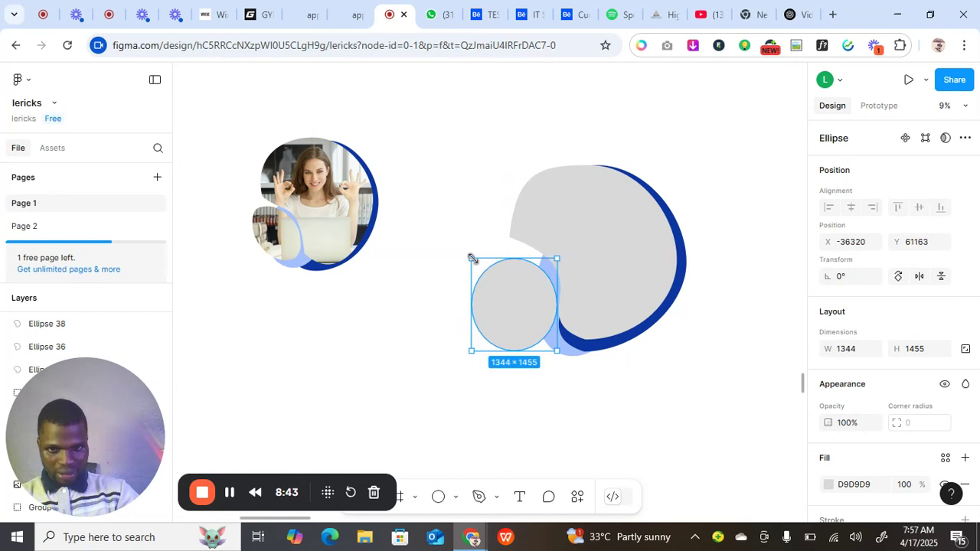
pyautogui.moveTo(469, 253)
pyautogui.mouseDown()
pyautogui.moveTo(458, 247)
pyautogui.moveTo(516, 253)
pyautogui.moveTo(495, 243)
pyautogui.mouseUp()
# Reshape the ellipse's left, right and bottom anchor points, then shrink it to about 1049 × 1504.
pyautogui.doubleClick(507, 293)
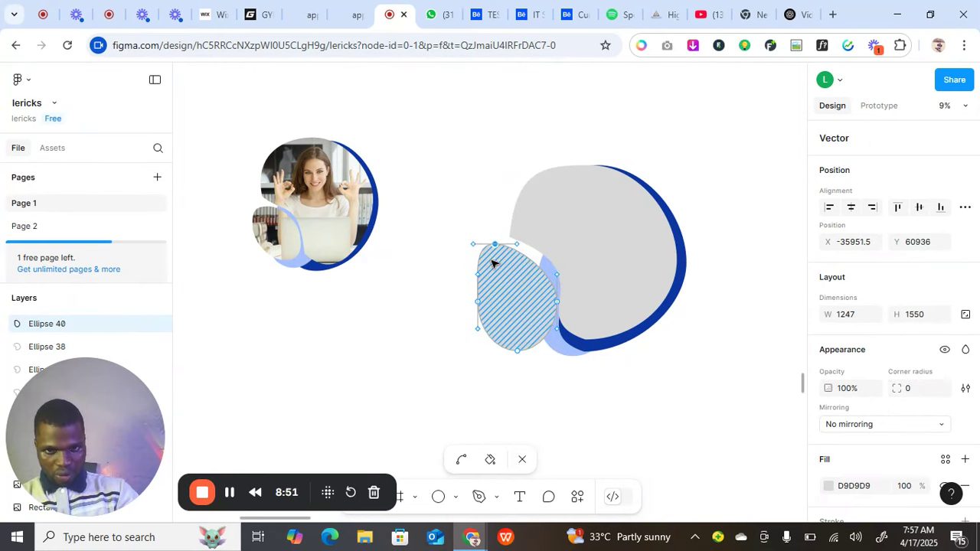
pyautogui.moveTo(479, 301); pyautogui.dragTo(471, 301)
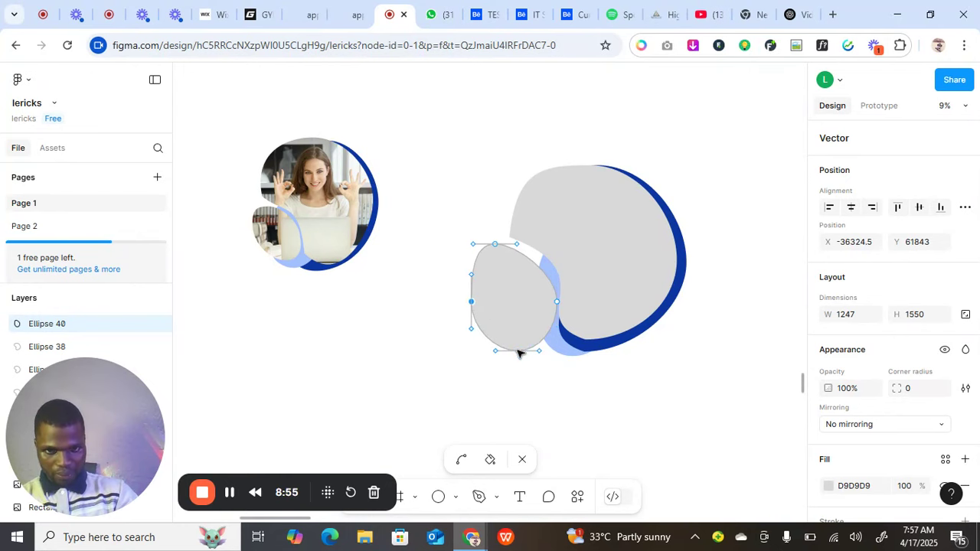
pyautogui.moveTo(517, 351); pyautogui.dragTo(523, 360)
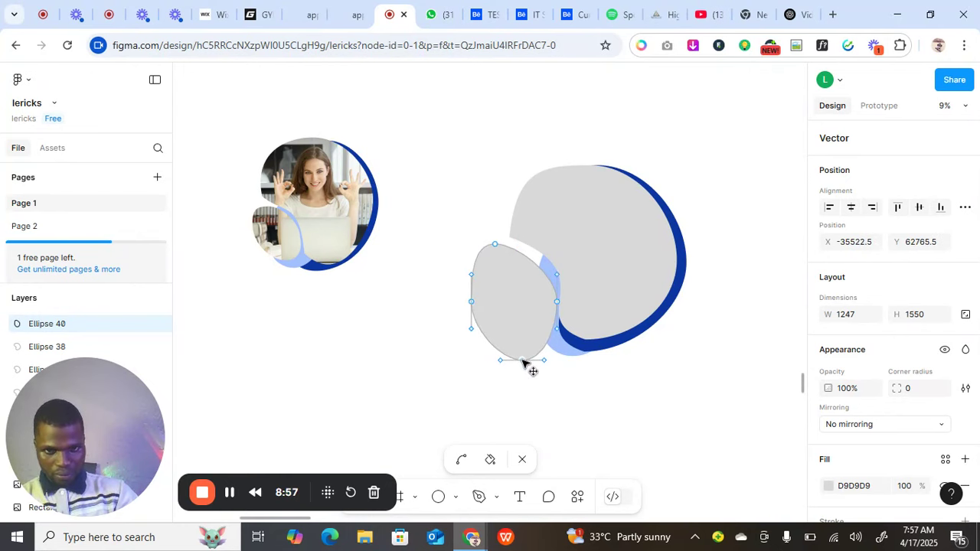
pyautogui.click(556, 302)
pyautogui.moveTo(556, 303); pyautogui.dragTo(548, 302)
pyautogui.click(470, 301)
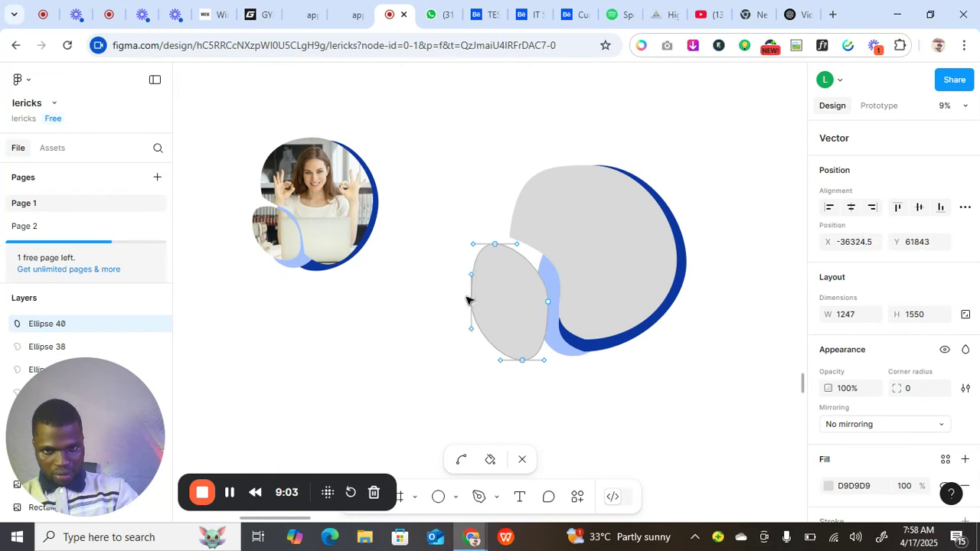
pyautogui.moveTo(468, 300); pyautogui.dragTo(470, 297)
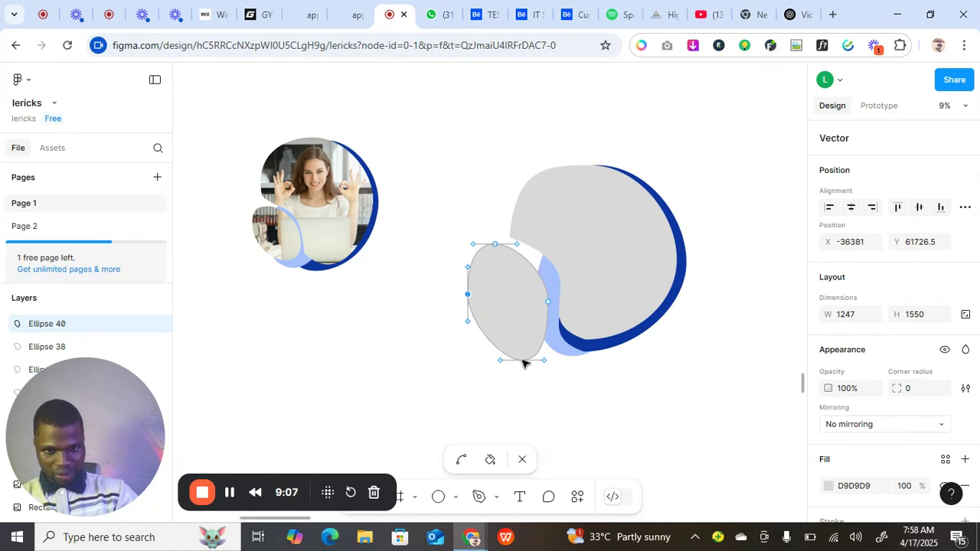
pyautogui.click(548, 304)
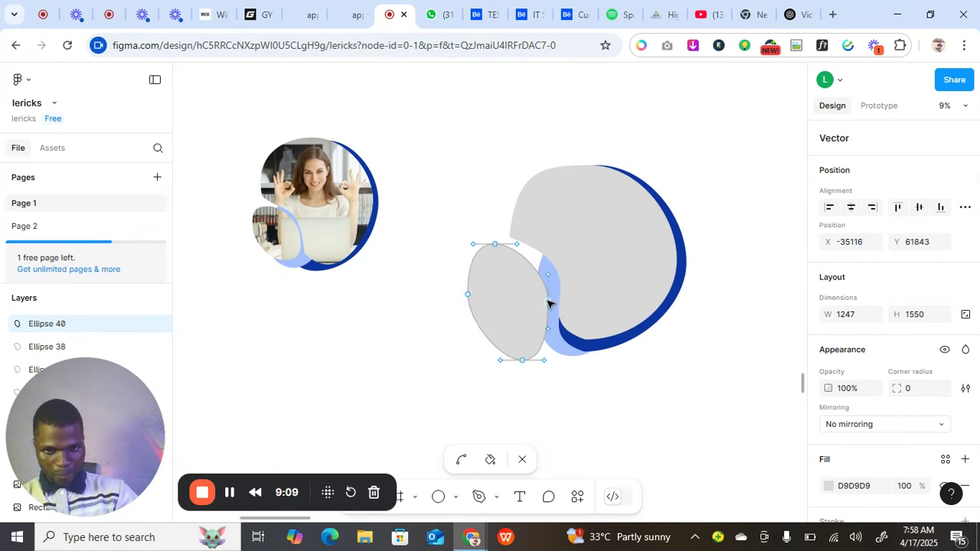
pyautogui.moveTo(548, 305); pyautogui.dragTo(549, 307)
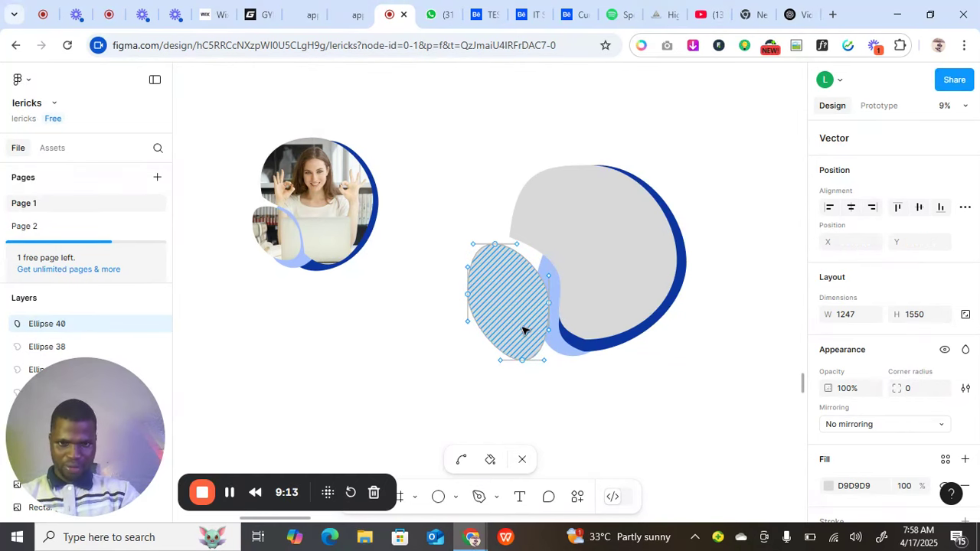
pyautogui.press('Escape')
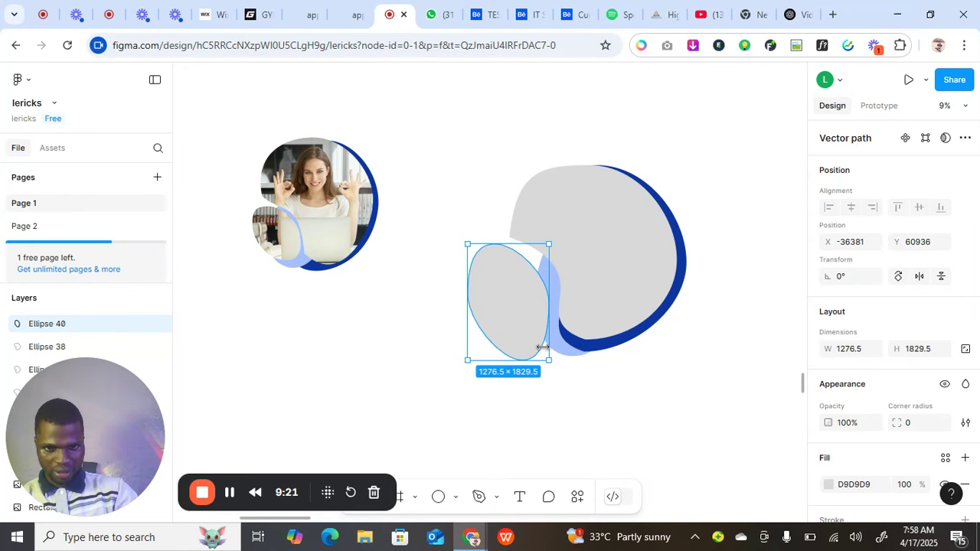
pyautogui.moveTo(549, 359); pyautogui.dragTo(516, 314)
# Pull a point on the large blob's inner curve left and slide the small ellipse right to X -36087.
pyautogui.click(578, 293)
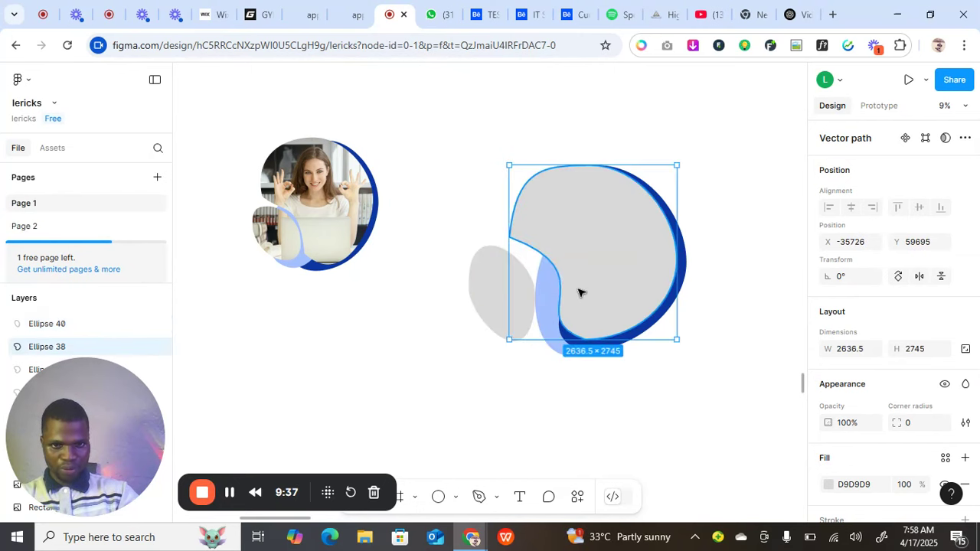
pyautogui.doubleClick(578, 292)
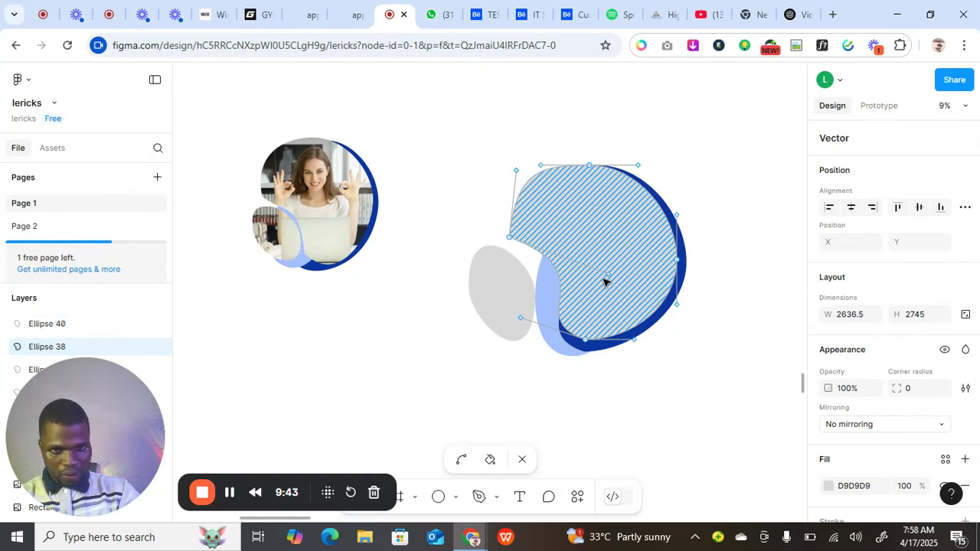
pyautogui.click(605, 277)
pyautogui.moveTo(598, 274); pyautogui.dragTo(590, 274)
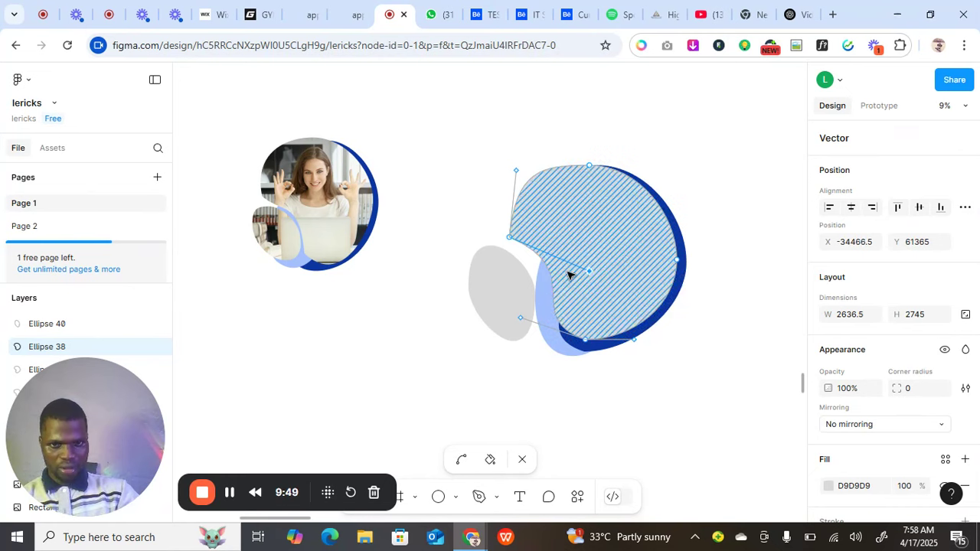
pyautogui.click(518, 303)
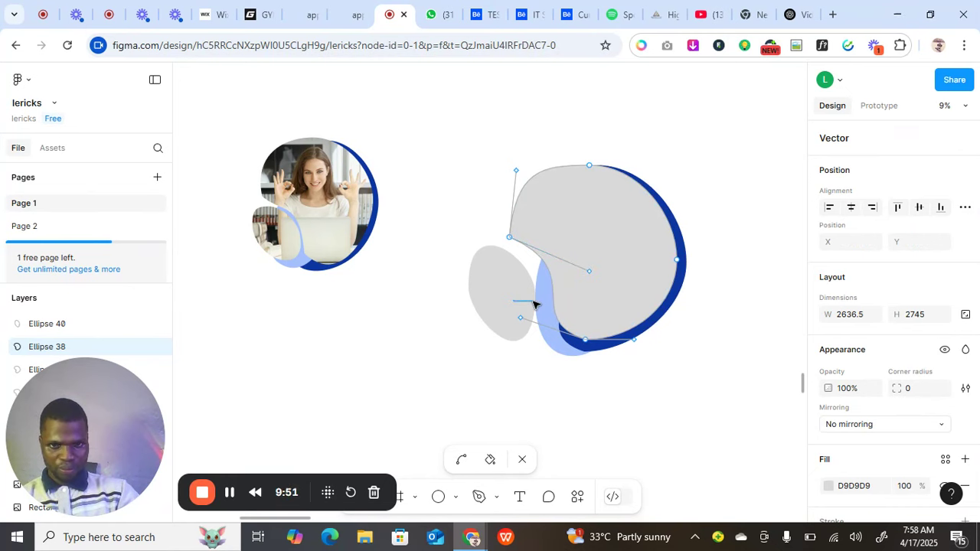
pyautogui.press('Escape')
pyautogui.click(516, 298)
pyautogui.moveTo(508, 299); pyautogui.dragTo(520, 300)
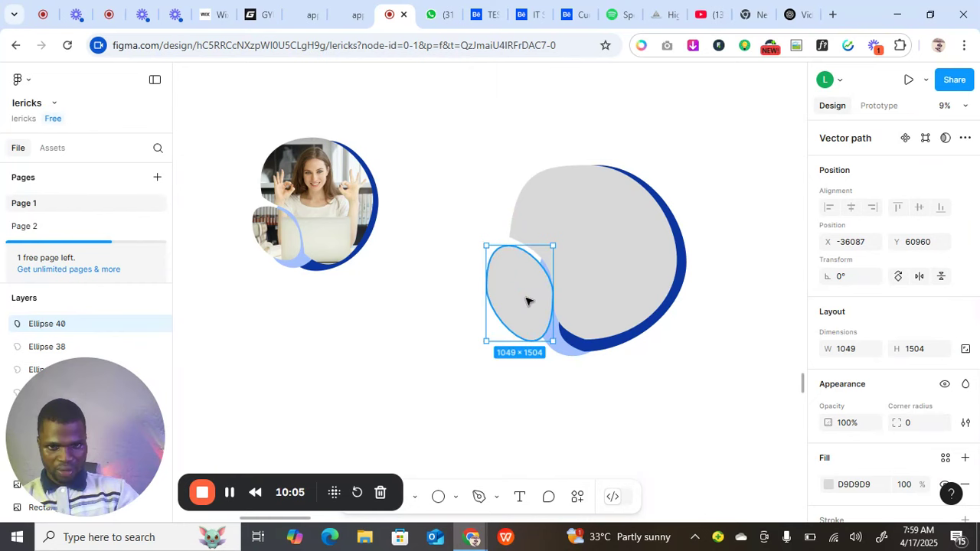
# Pull in the small ellipse's right edge to 971.21 × 1504 and place it at X -36042, Y 60936.
pyautogui.doubleClick(533, 299)
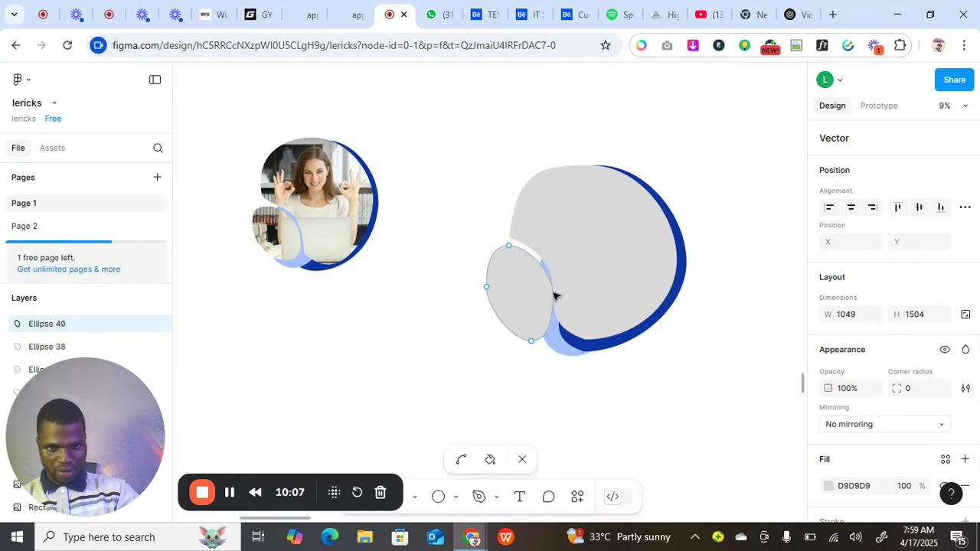
pyautogui.moveTo(554, 297); pyautogui.dragTo(548, 299)
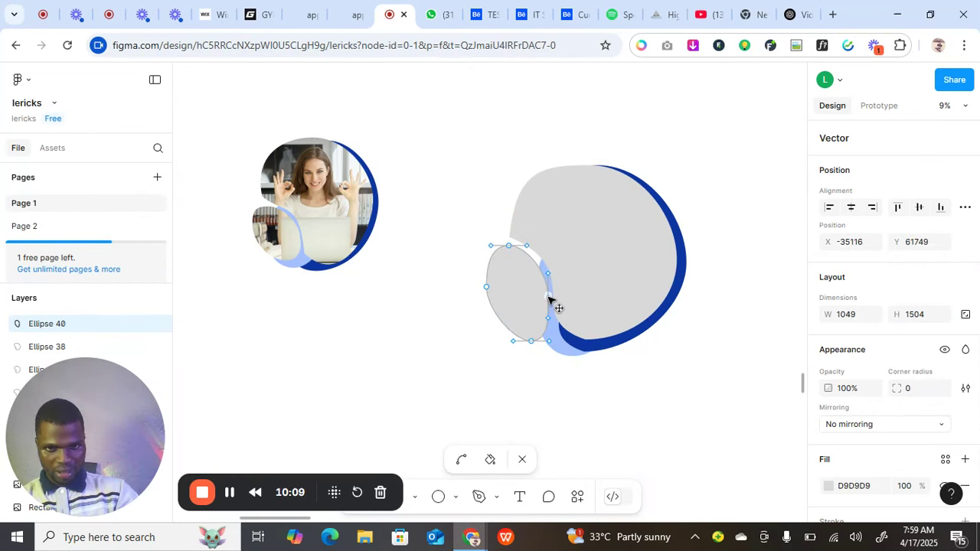
pyautogui.click(536, 304)
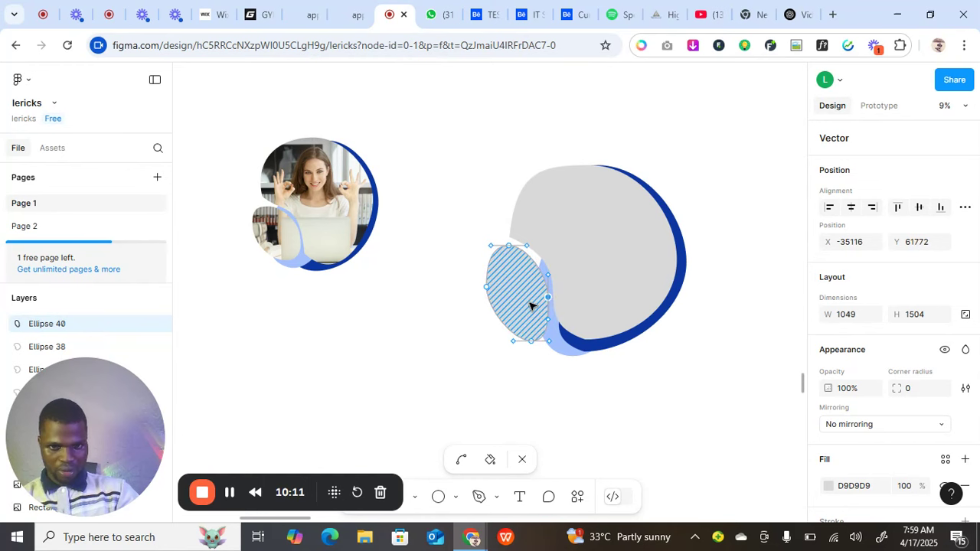
pyautogui.press('Escape')
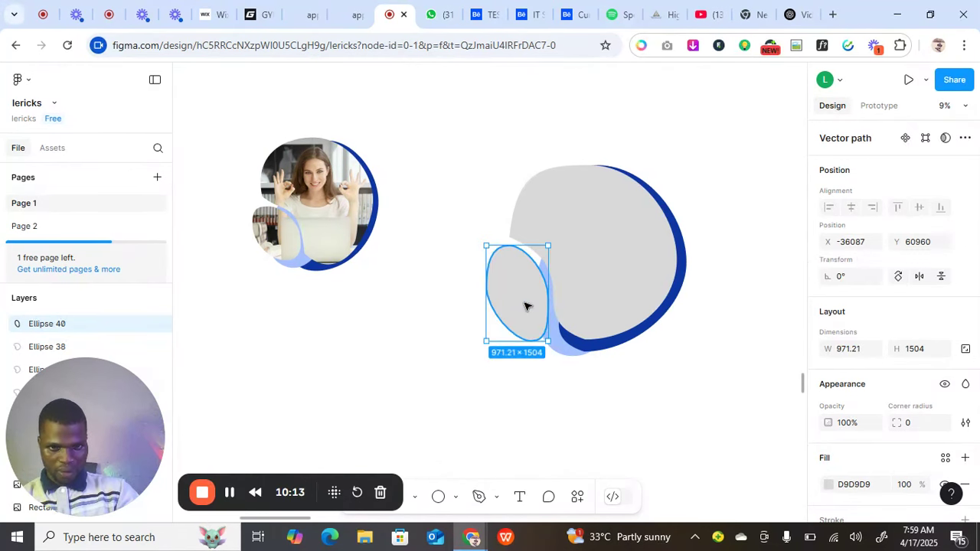
pyautogui.moveTo(528, 305); pyautogui.dragTo(529, 304)
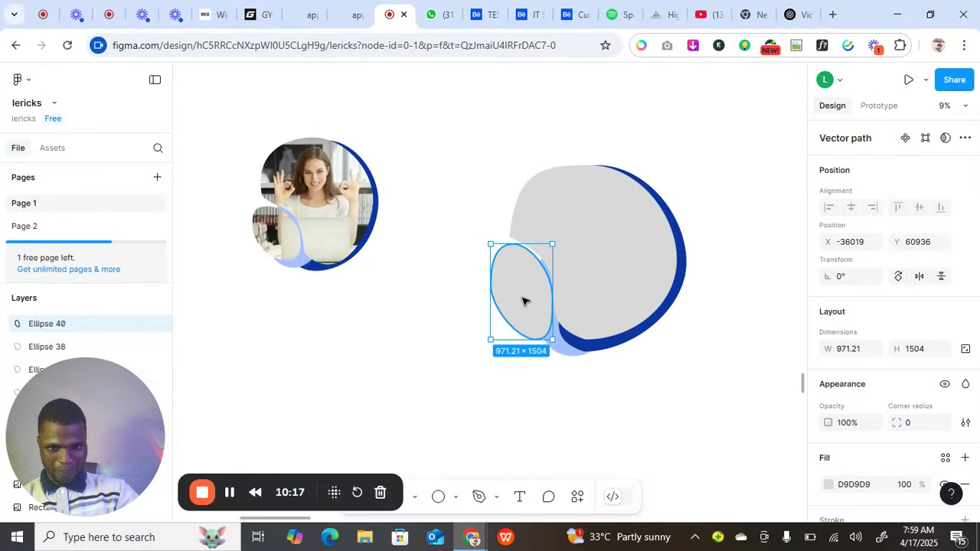
pyautogui.moveTo(520, 299); pyautogui.dragTo(521, 300)
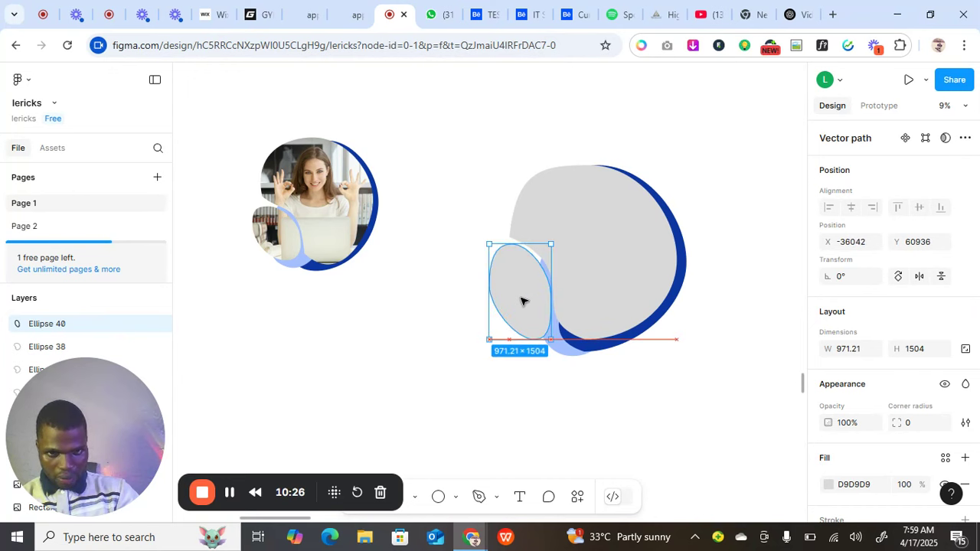
# Shrink the light blue ellipse behind the blob to 1253 × 1941.
pyautogui.doubleClick(563, 353)
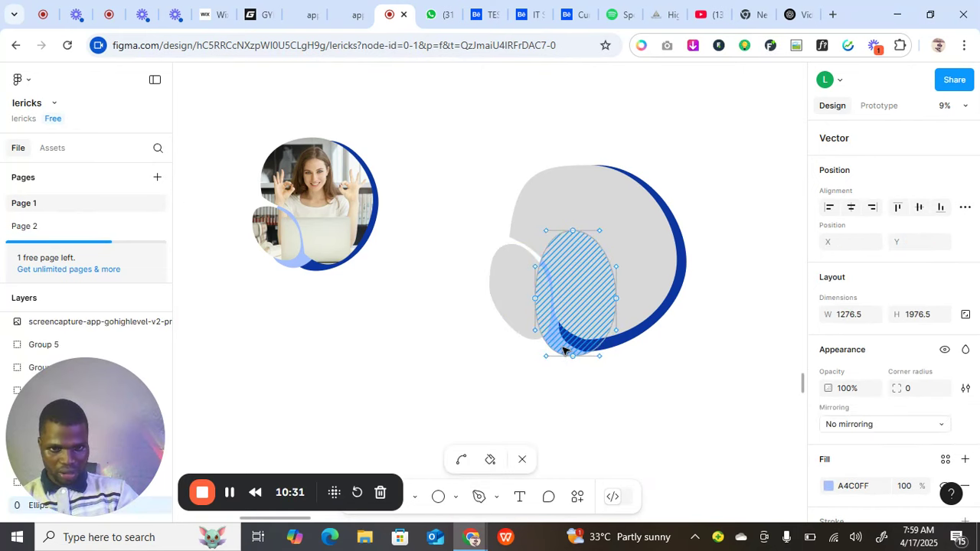
pyautogui.press('Escape')
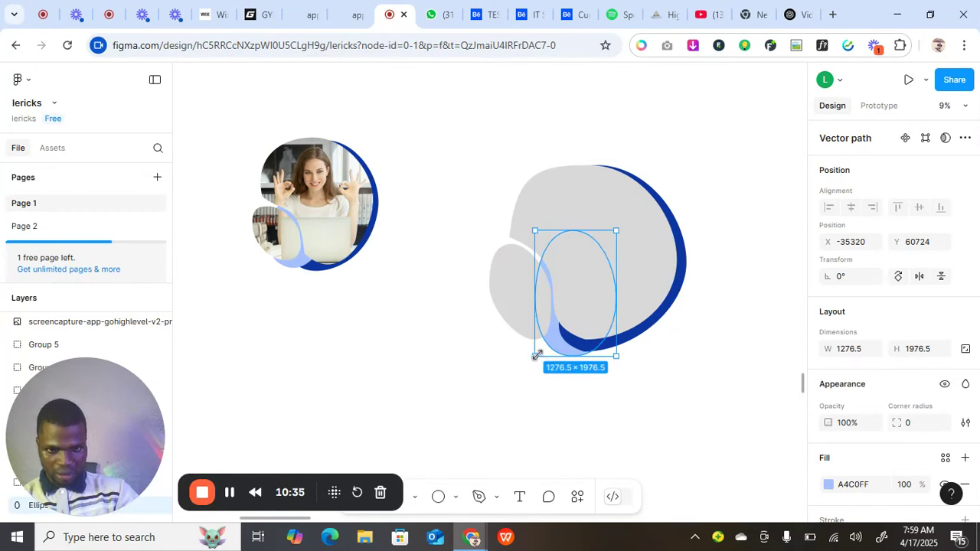
pyautogui.moveTo(535, 353); pyautogui.dragTo(536, 344)
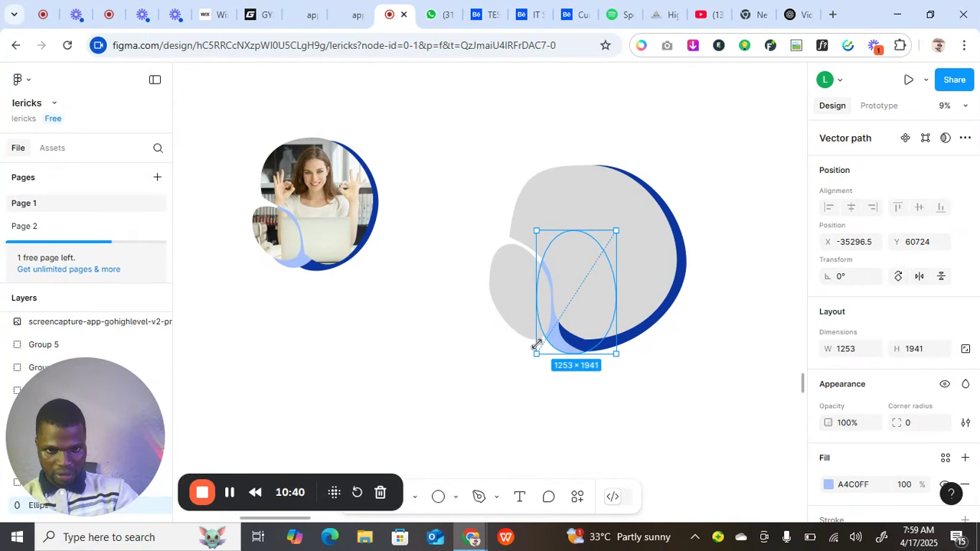
pyautogui.click(507, 372)
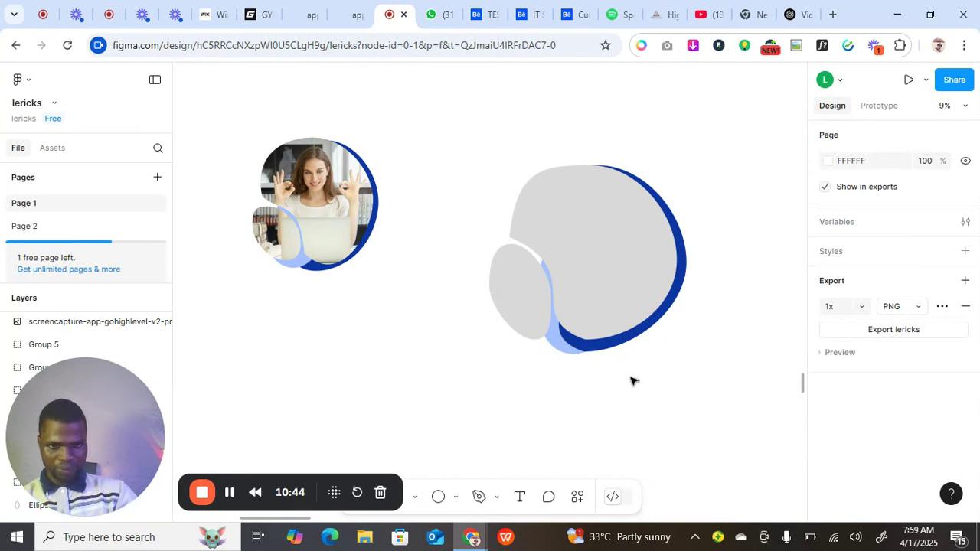
# Lower the blob's bottom anchor, shift its right anchor and add a lower-right point, making it 2677 × 2833.5.
pyautogui.doubleClick(610, 299)
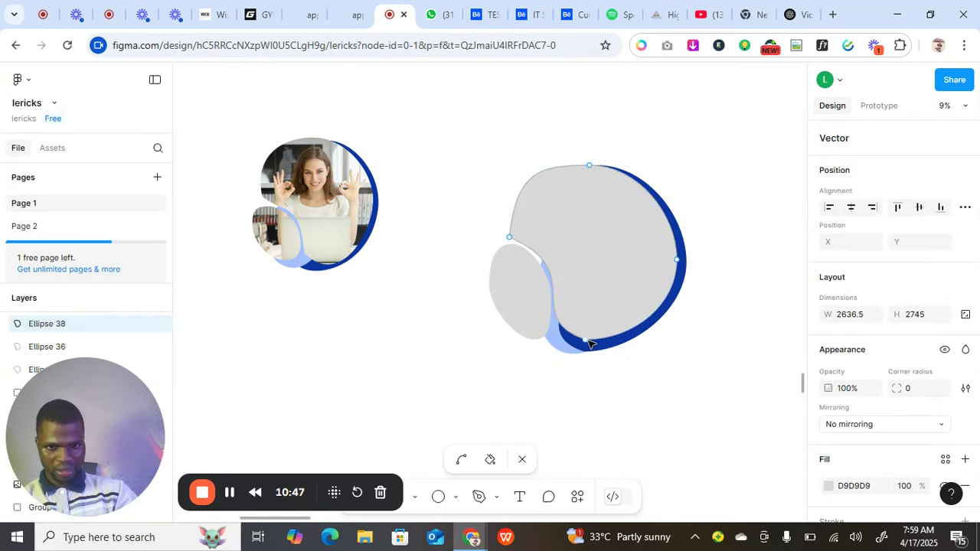
pyautogui.moveTo(588, 343); pyautogui.dragTo(595, 355)
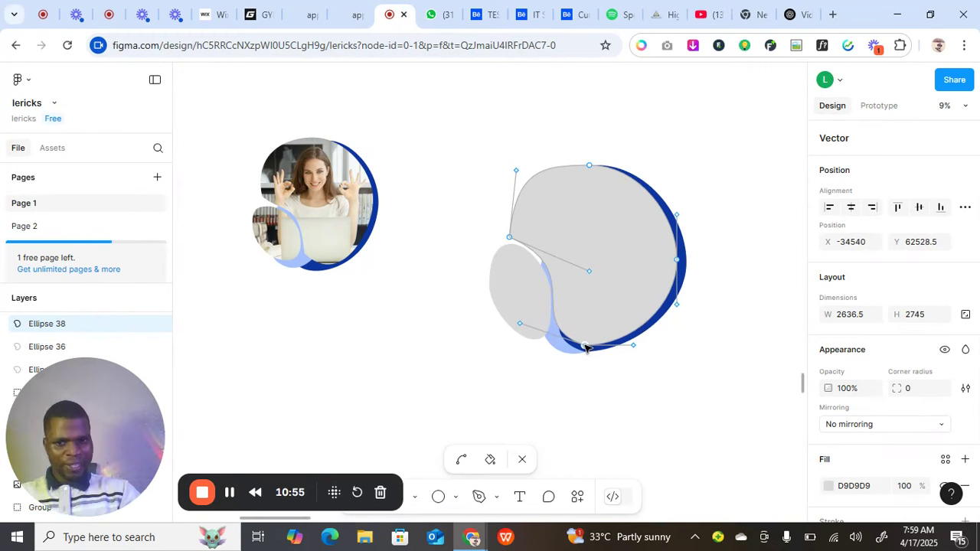
pyautogui.click(680, 263)
pyautogui.moveTo(683, 263); pyautogui.dragTo(678, 261)
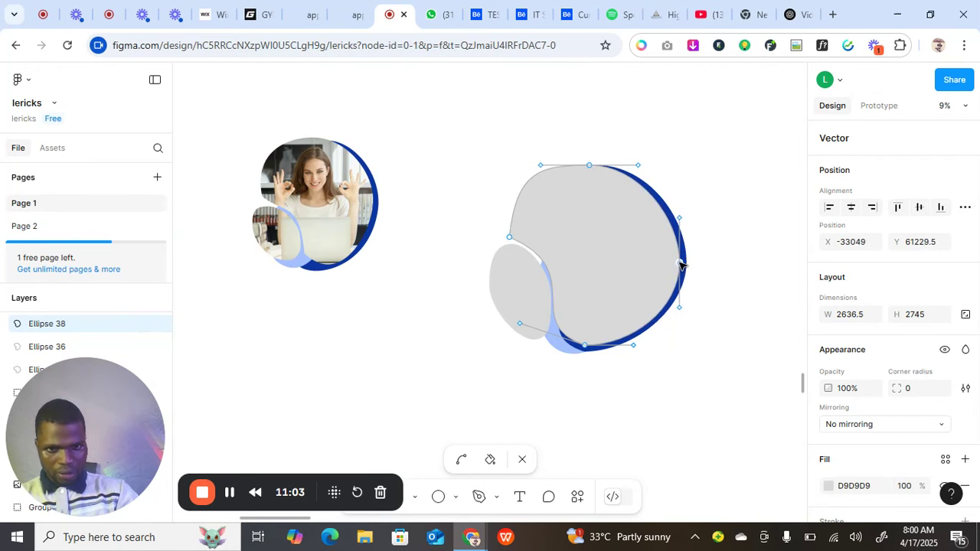
pyautogui.click(635, 341)
pyautogui.click(635, 342)
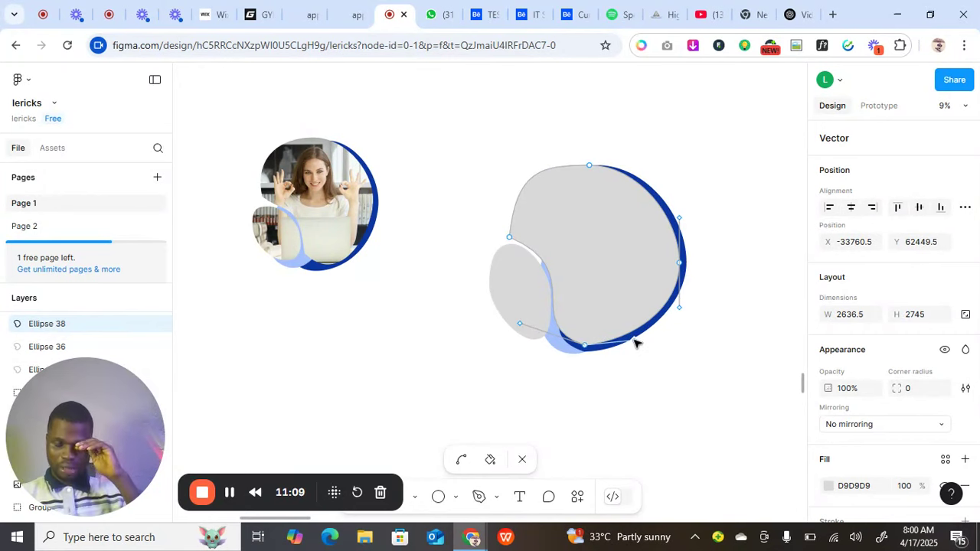
pyautogui.click(635, 341)
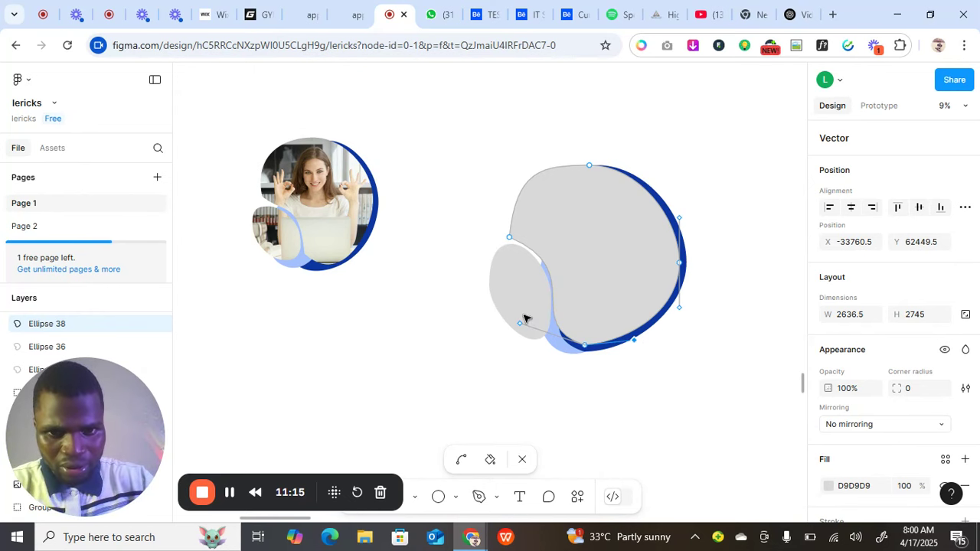
pyautogui.press('Escape')
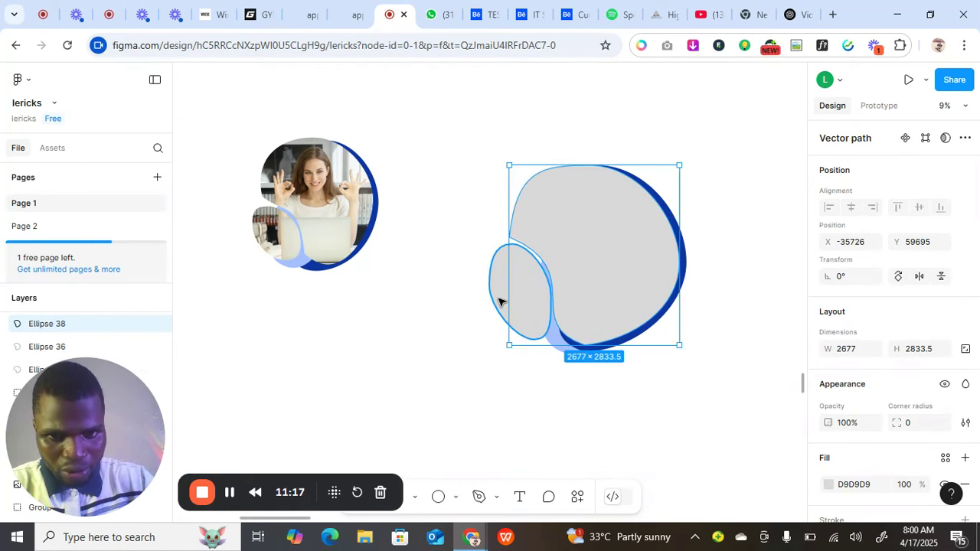
# Adjust the small ellipse's right point to make it 982.51 × 1504, positioned at X -36076, Y 60943.
pyautogui.doubleClick(499, 300)
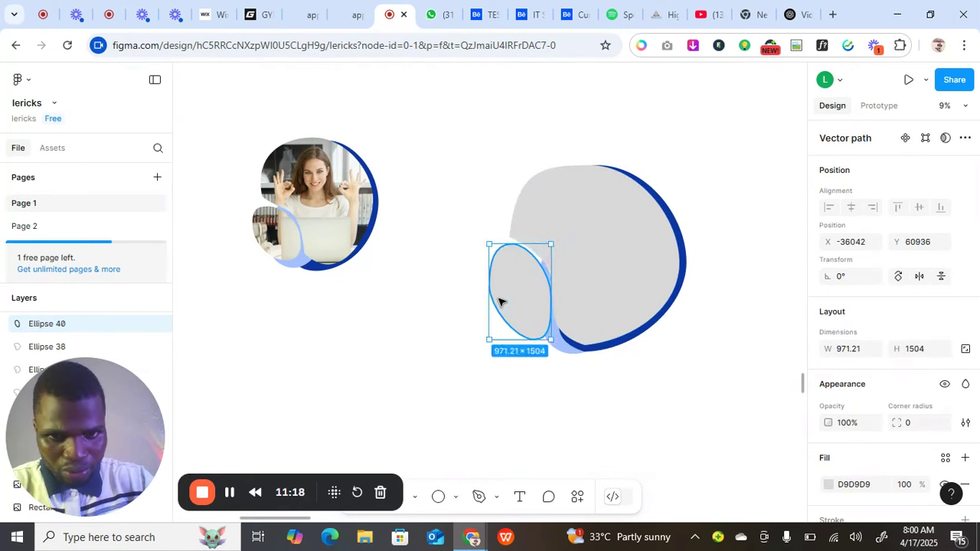
pyautogui.click(550, 297)
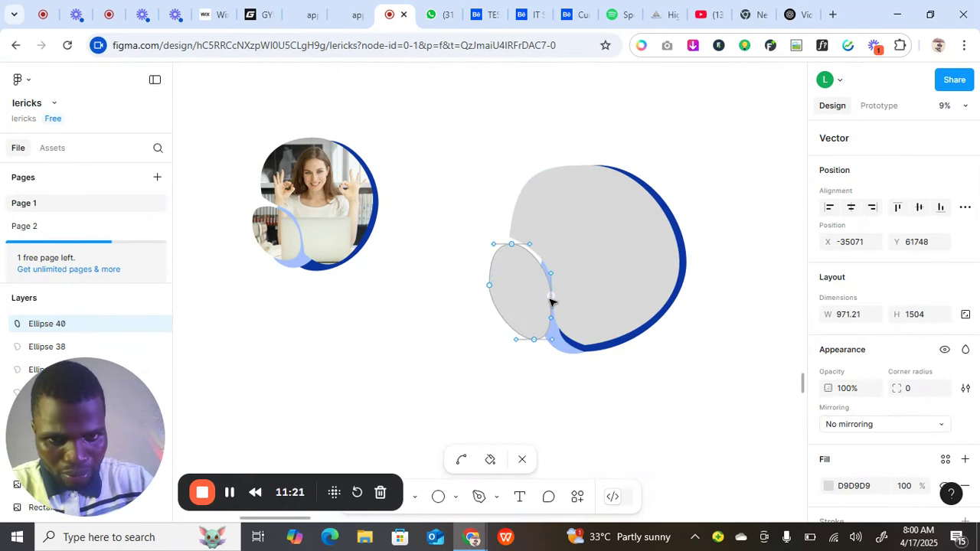
pyautogui.moveTo(551, 301); pyautogui.dragTo(551, 298)
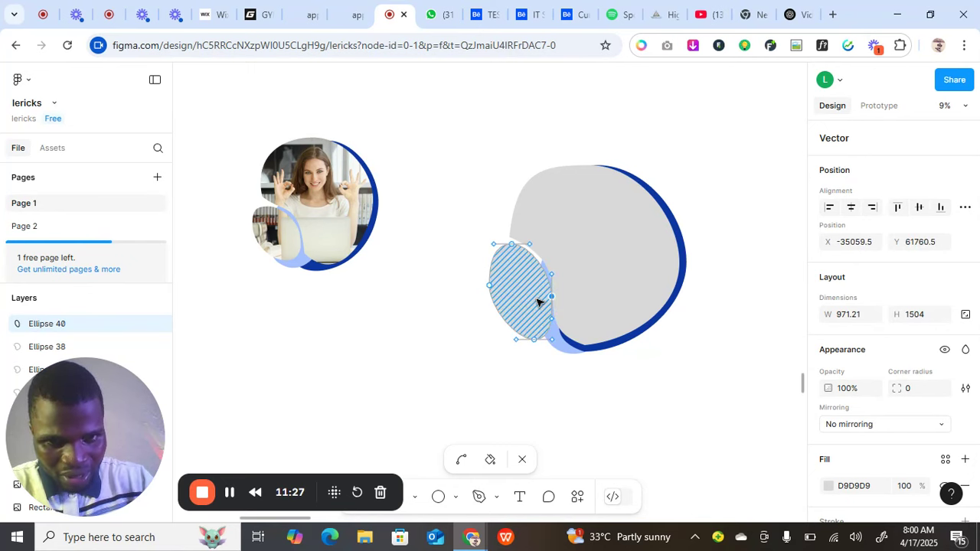
pyautogui.press('Escape')
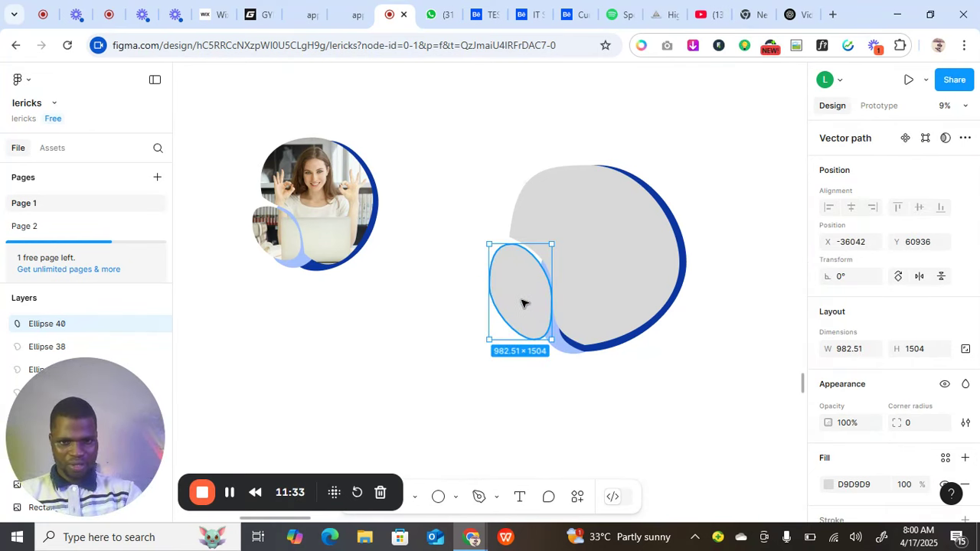
pyautogui.moveTo(515, 304); pyautogui.dragTo(515, 304)
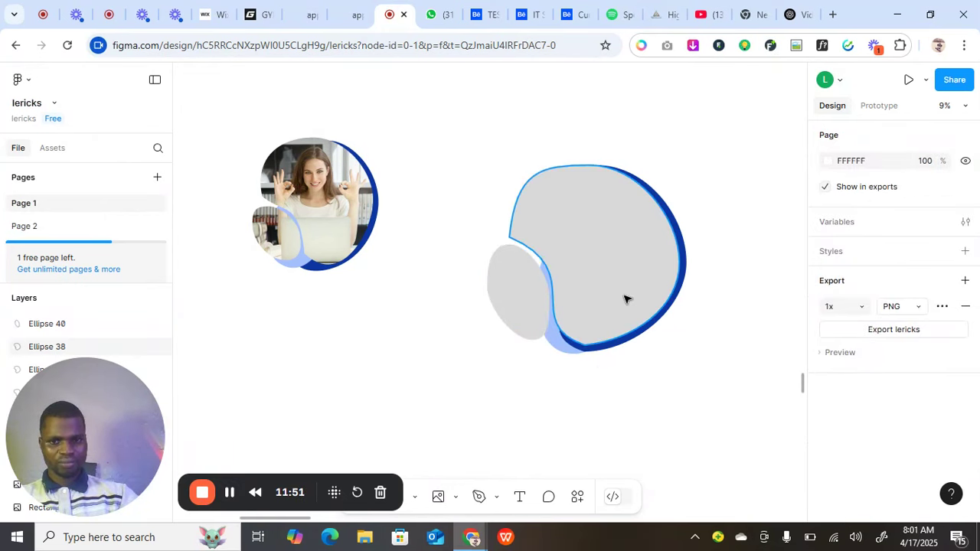
pyautogui.click(624, 299)
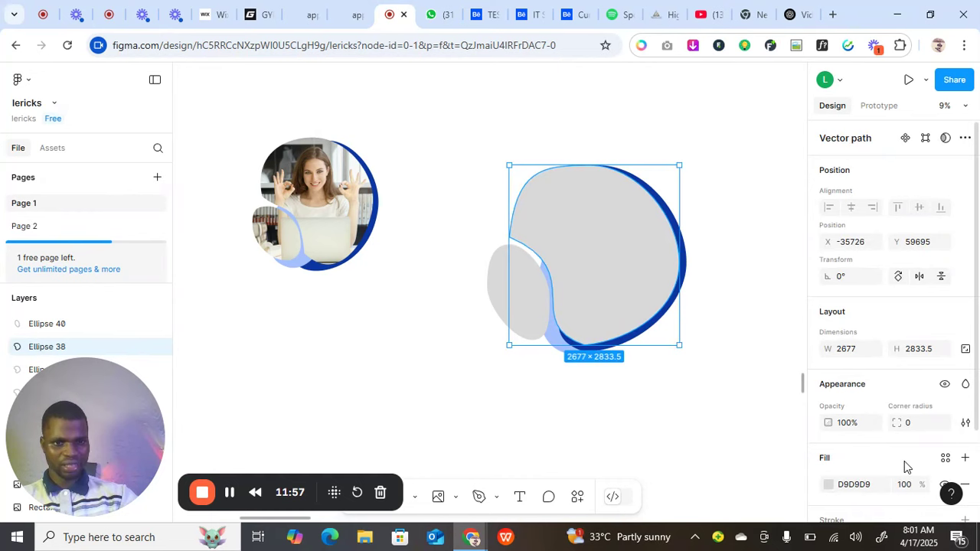
# Give the large blob an image fill using the uploaded photo 13037 of the woman at the laptop.
pyautogui.scroll(-2, 903, 461)
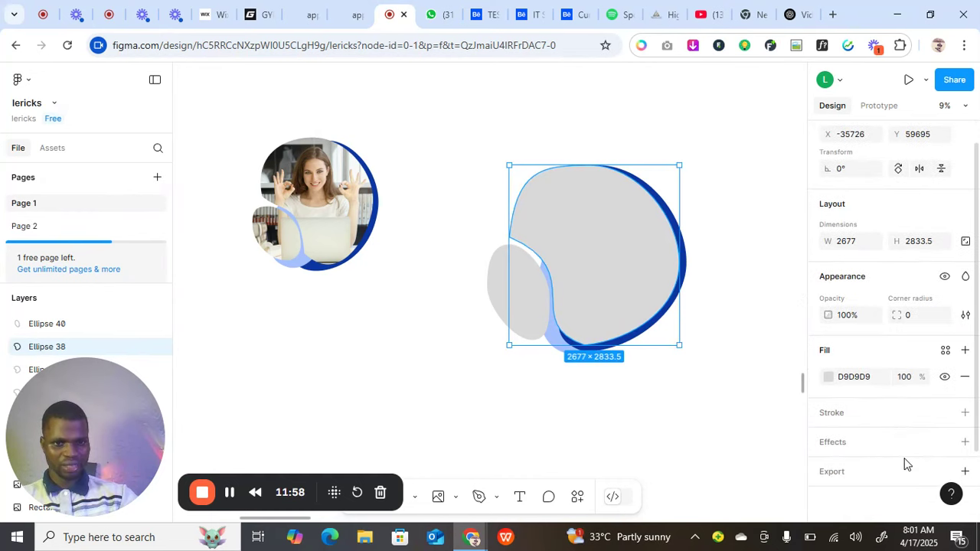
pyautogui.click(828, 377)
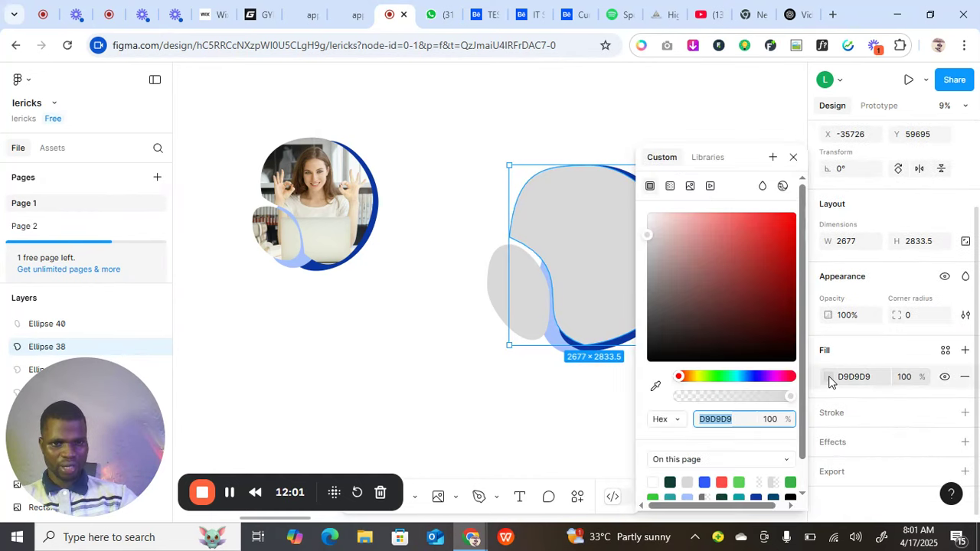
pyautogui.click(689, 186)
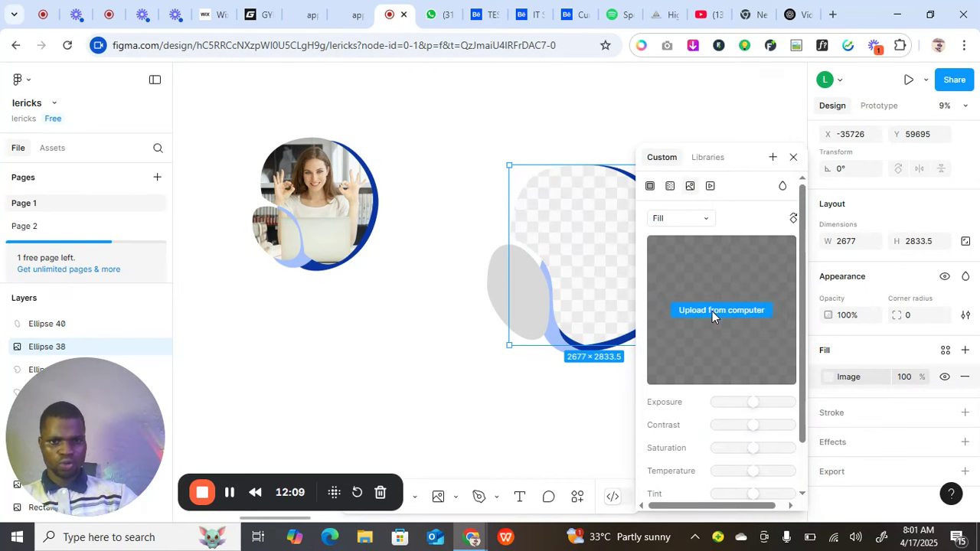
pyautogui.click(712, 311)
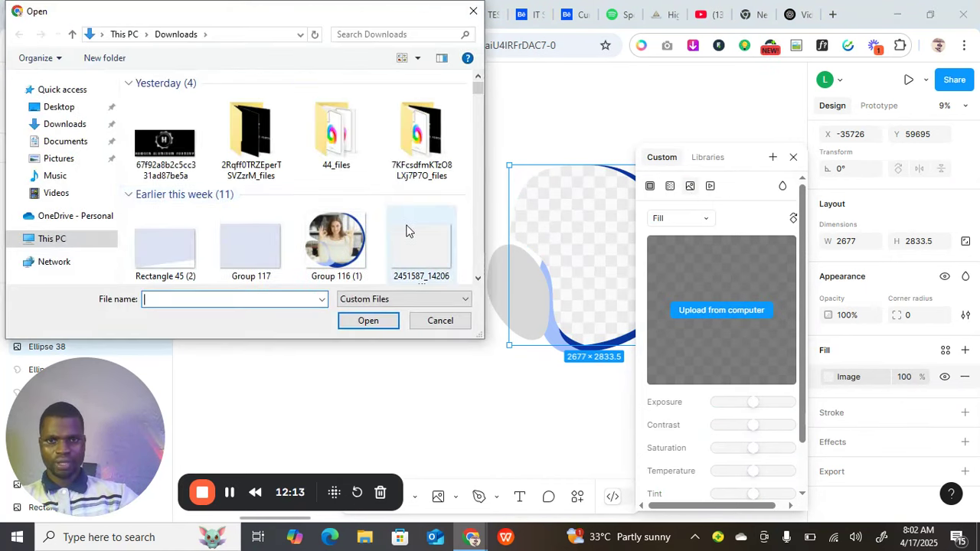
pyautogui.scroll(-1, 406, 222)
pyautogui.click(425, 233)
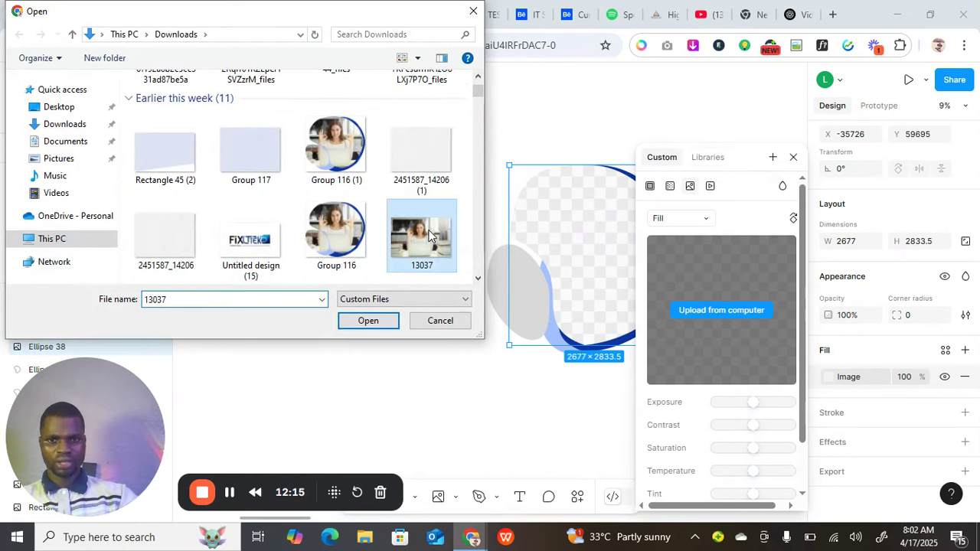
pyautogui.click(369, 322)
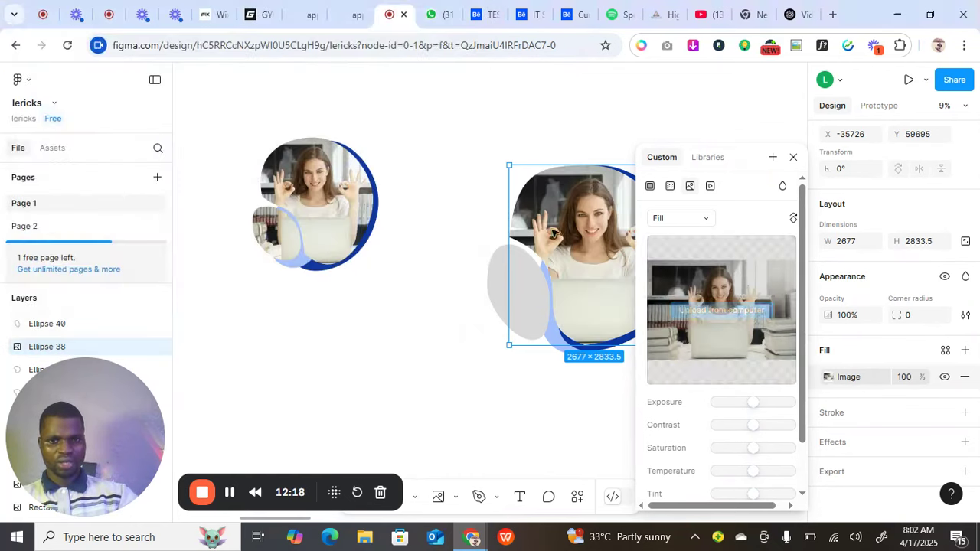
pyautogui.click(793, 156)
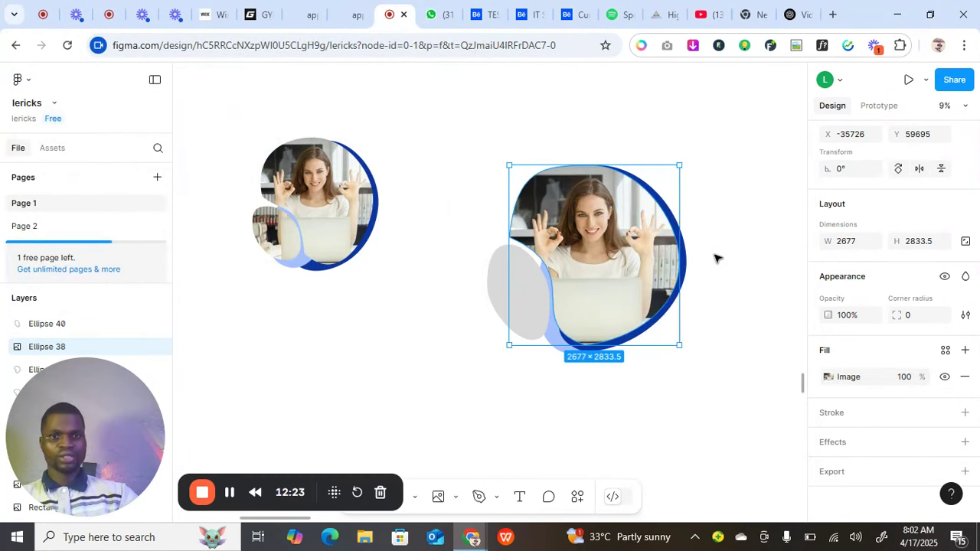
# Give the small oval an image fill with the same 13037 photo from Downloads.
pyautogui.click(504, 292)
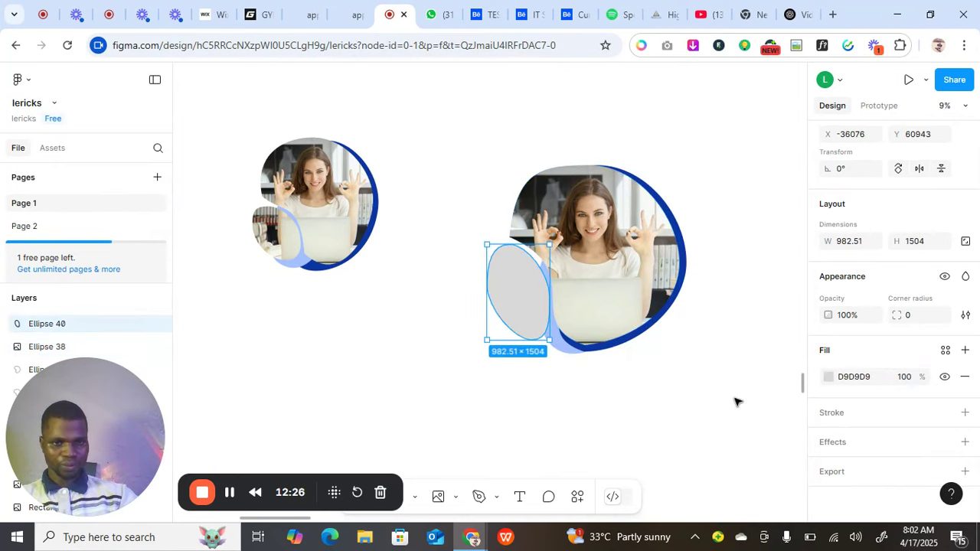
pyautogui.click(829, 377)
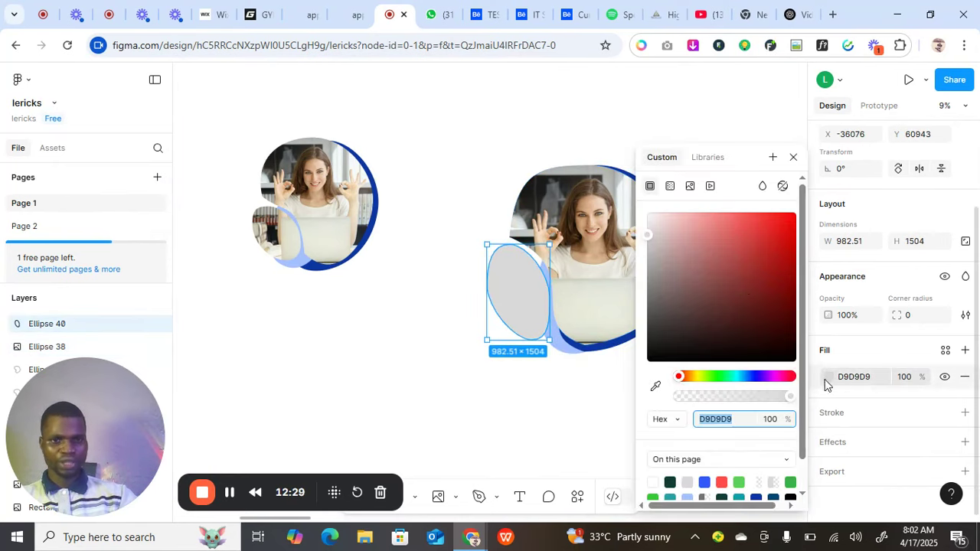
pyautogui.click(690, 188)
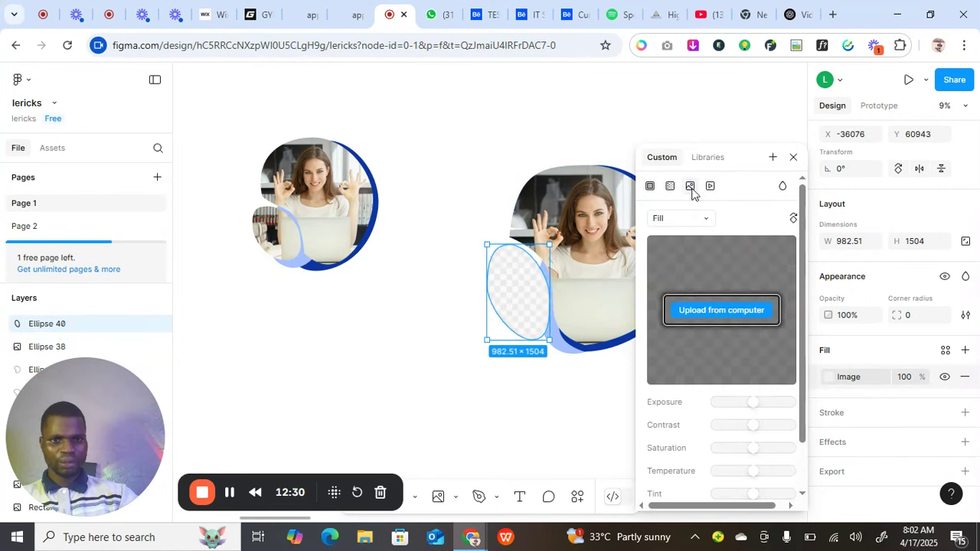
pyautogui.click(693, 311)
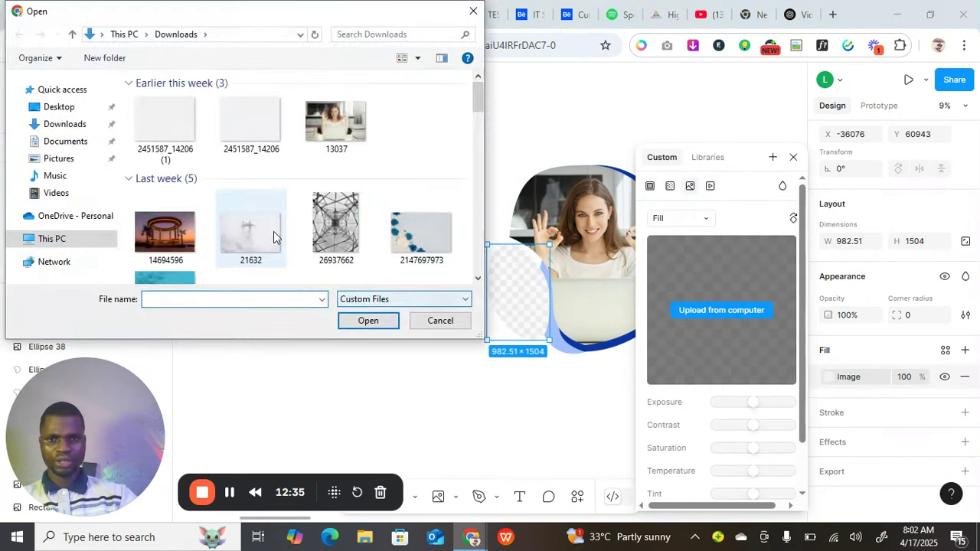
pyautogui.scroll(-2, 392, 239)
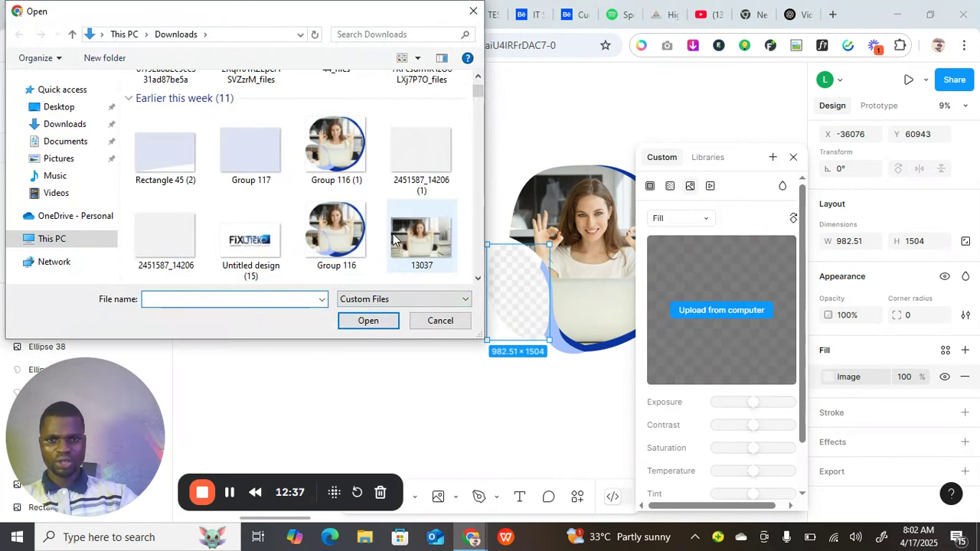
pyautogui.click(424, 235)
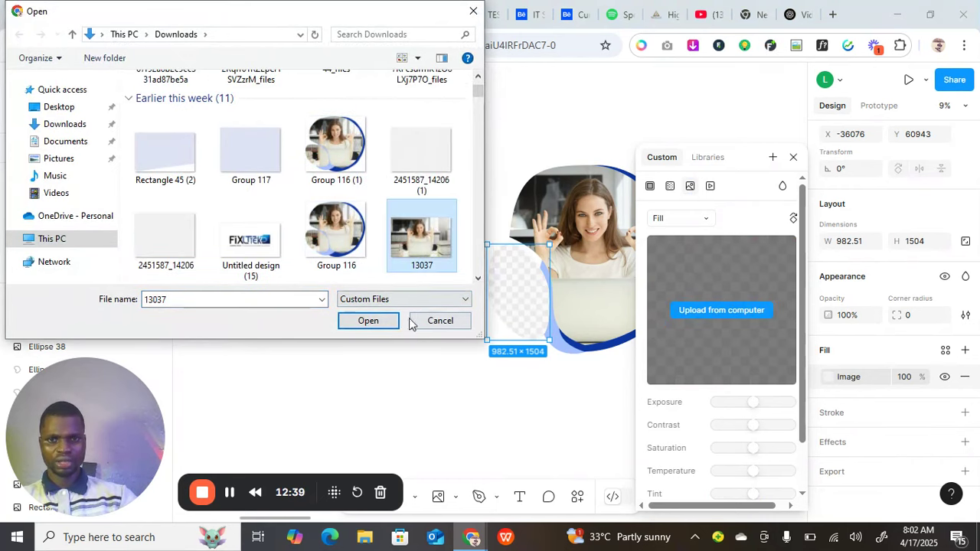
pyautogui.click(384, 325)
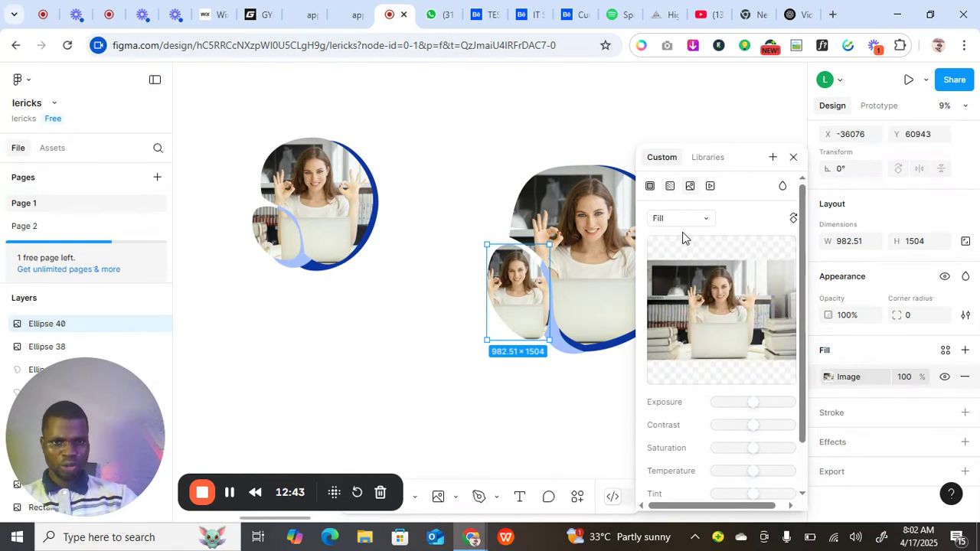
# Switch the small oval's photo fill to Crop and enlarge the image up and to the left.
pyautogui.click(696, 221)
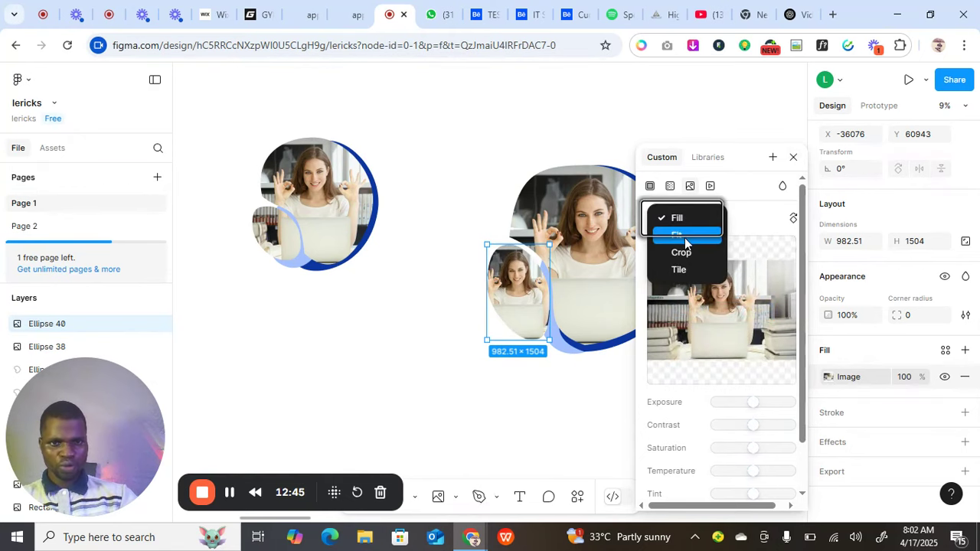
pyautogui.click(680, 252)
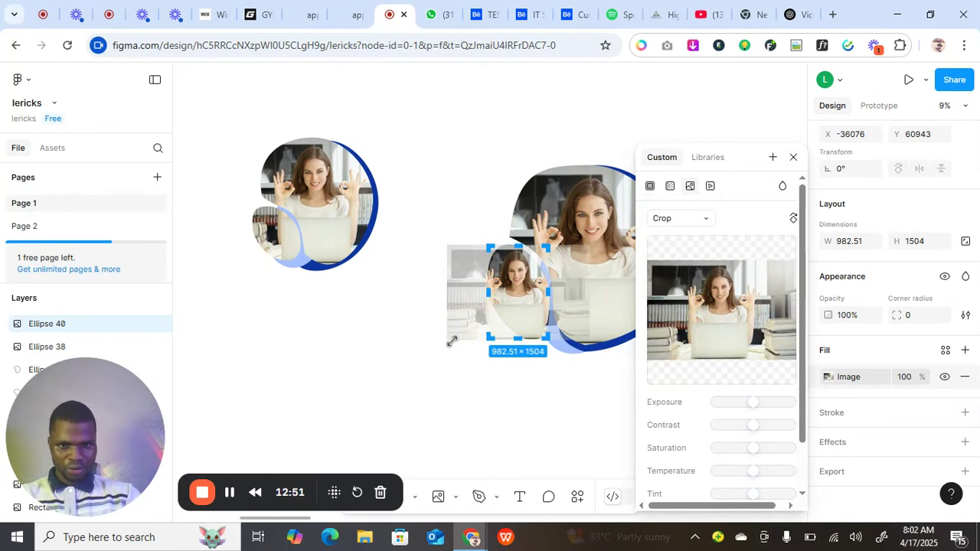
pyautogui.moveTo(451, 340); pyautogui.dragTo(421, 355)
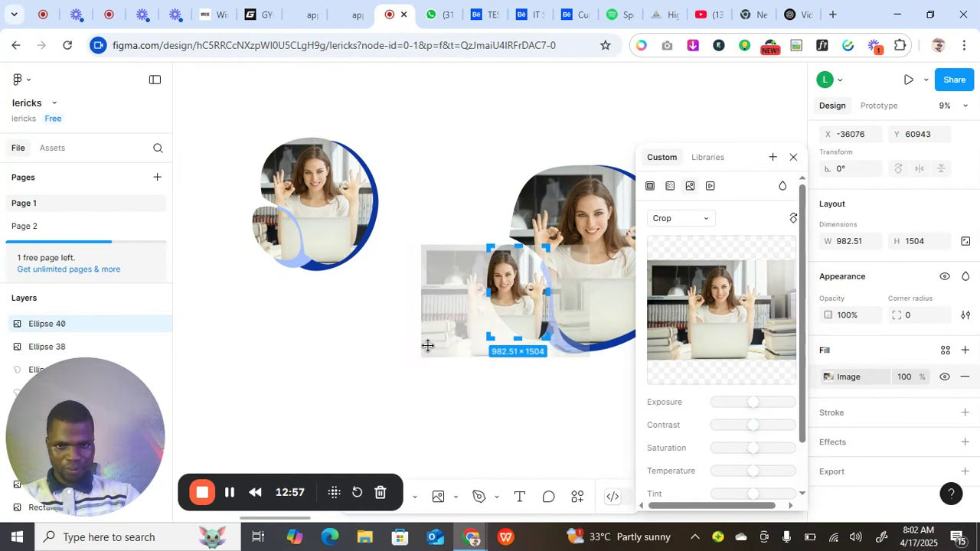
pyautogui.moveTo(447, 244); pyautogui.dragTo(424, 150)
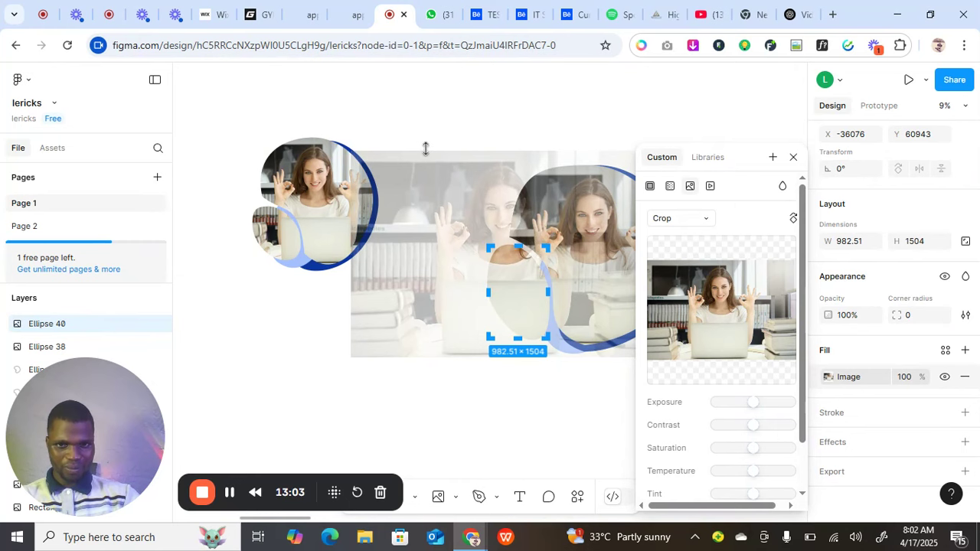
pyautogui.click(793, 159)
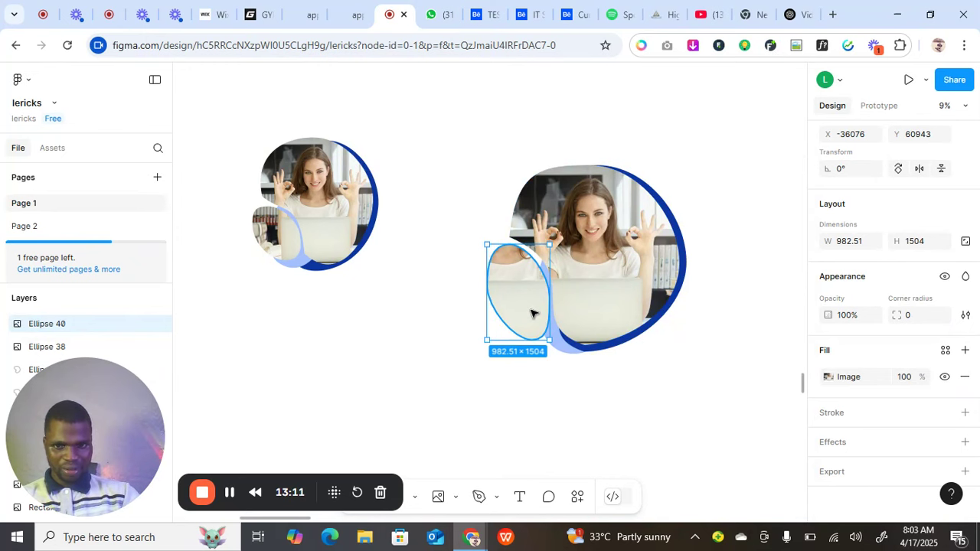
pyautogui.click(828, 376)
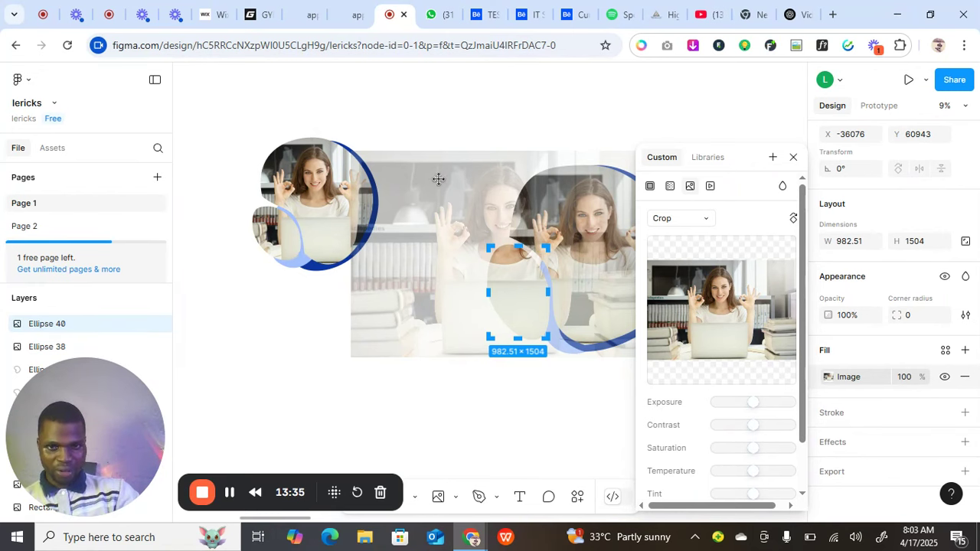
# Enlarge the laptop photo behind the small oval upward and leftward, shift it right, and finish the crop.
pyautogui.moveTo(398, 151); pyautogui.dragTo(326, 274)
pyautogui.moveTo(348, 173); pyautogui.dragTo(329, 136)
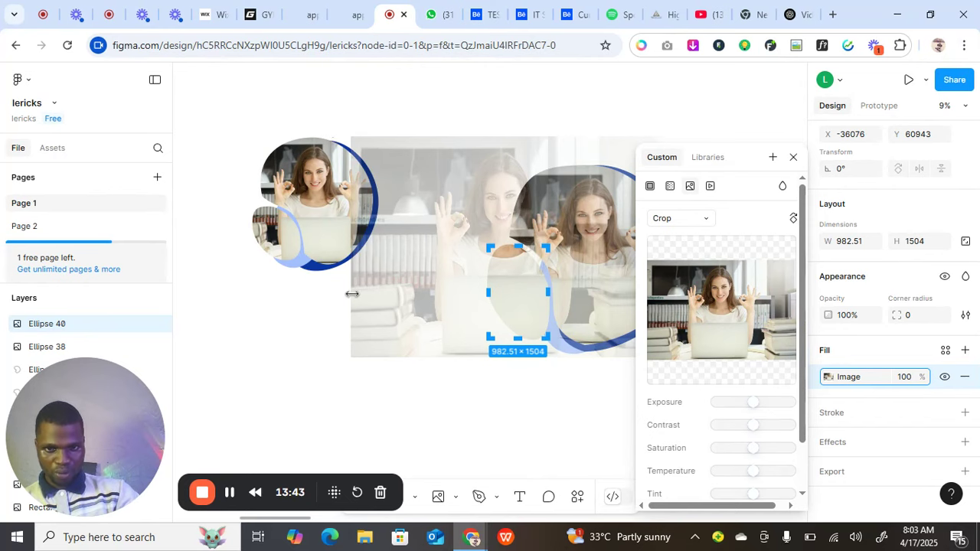
pyautogui.moveTo(352, 293); pyautogui.dragTo(269, 285)
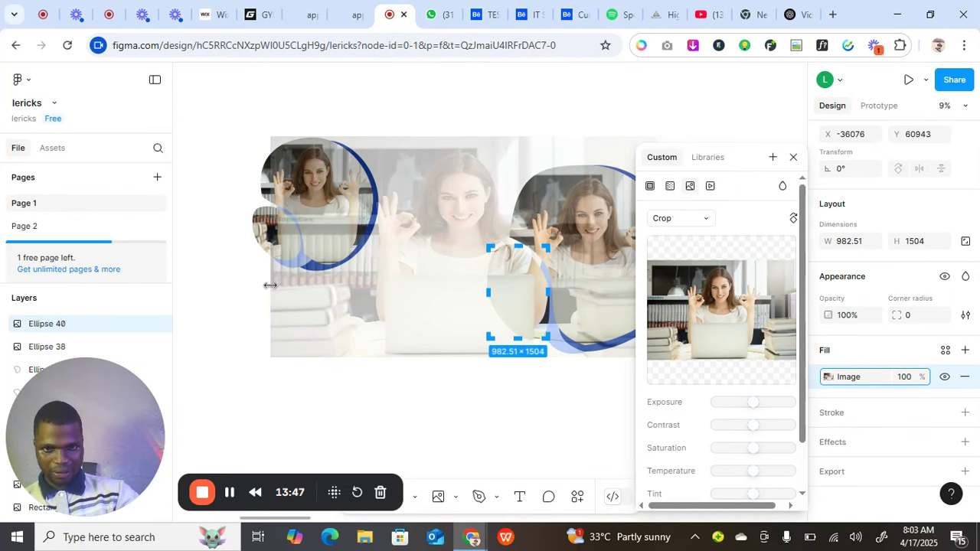
pyautogui.moveTo(341, 312); pyautogui.dragTo(366, 309)
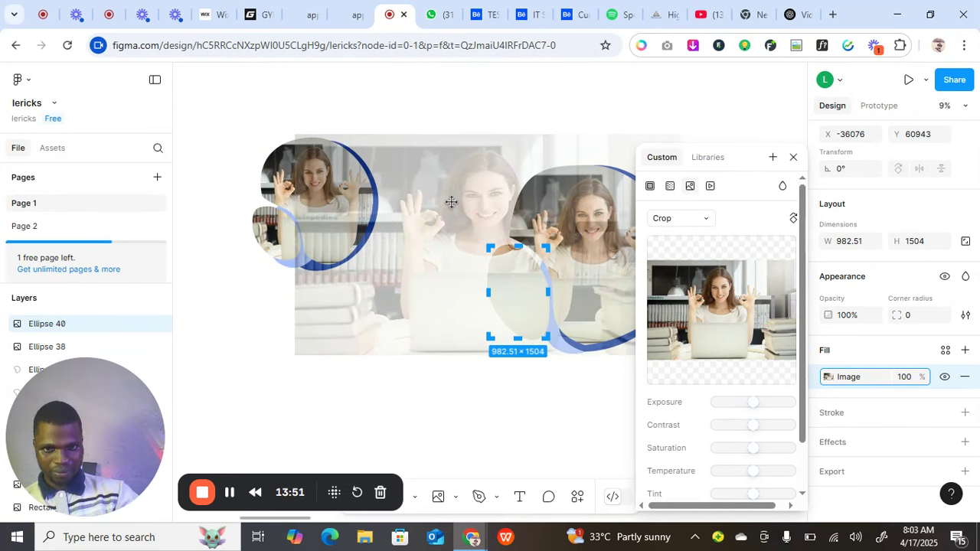
pyautogui.moveTo(523, 136); pyautogui.dragTo(531, 396)
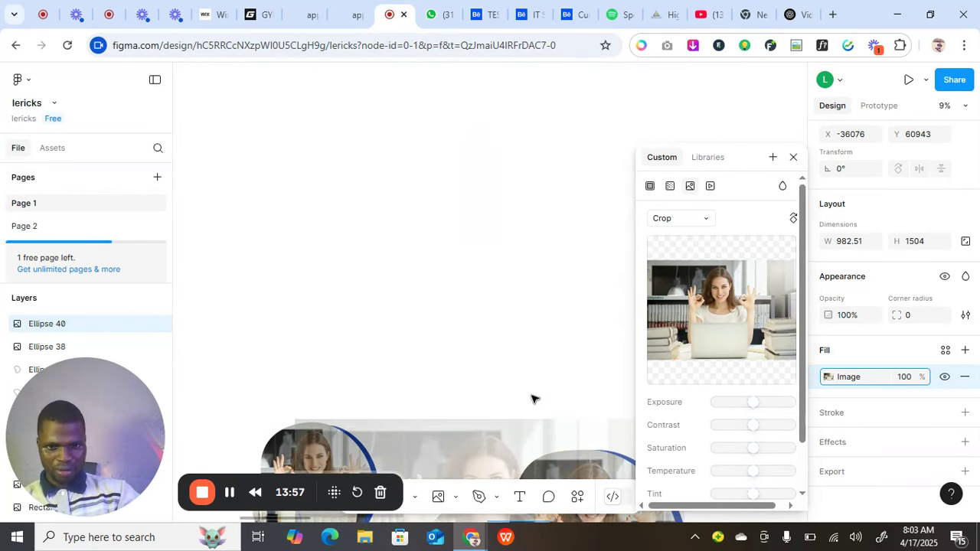
pyautogui.scroll(-3, 531, 369)
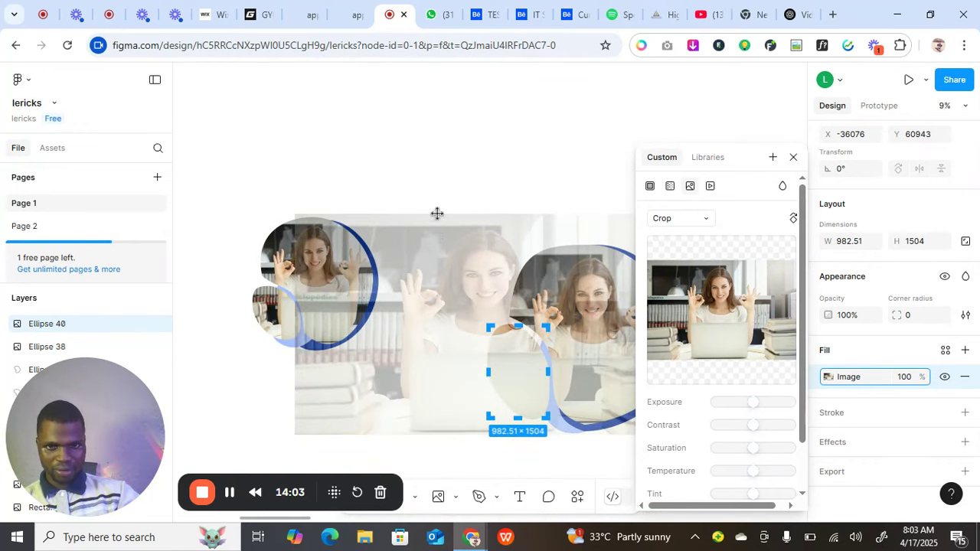
pyautogui.moveTo(439, 214); pyautogui.dragTo(440, 231)
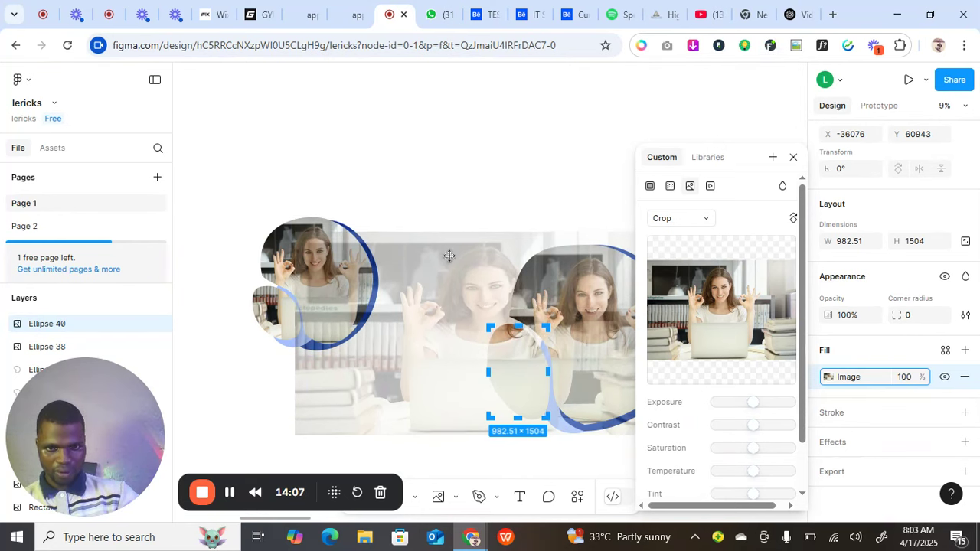
pyautogui.moveTo(295, 378); pyautogui.dragTo(271, 378)
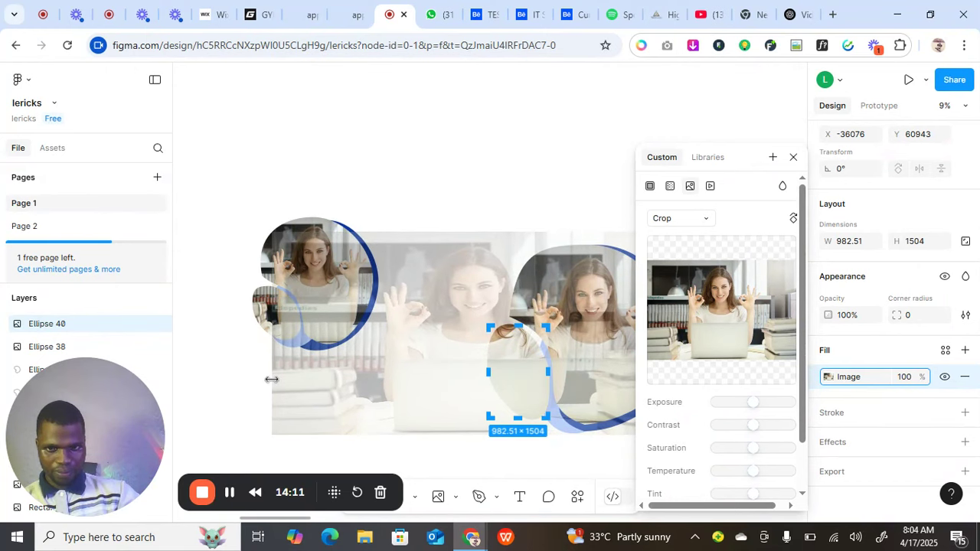
pyautogui.click(794, 157)
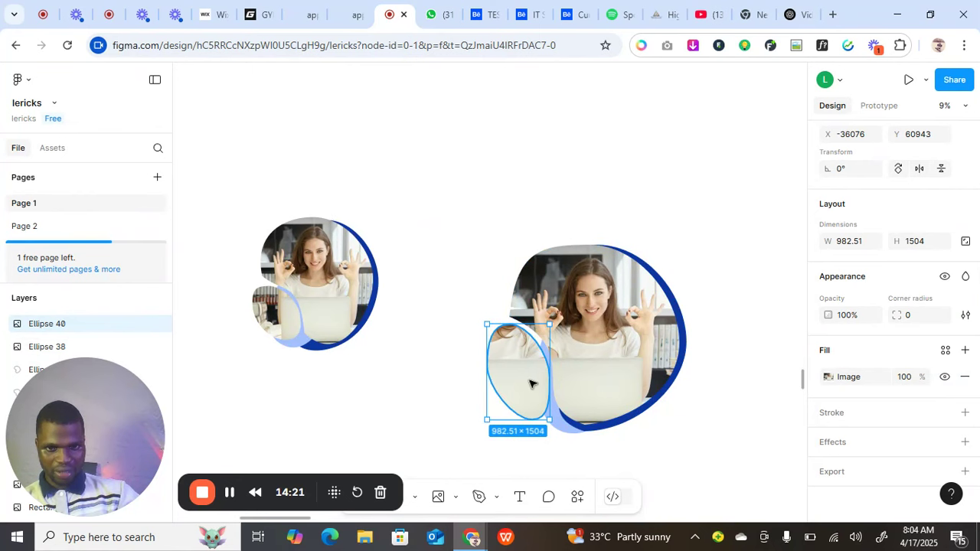
# Shift the small oval's photo right and widen it left so the bookshelf and arm show.
pyautogui.click(830, 378)
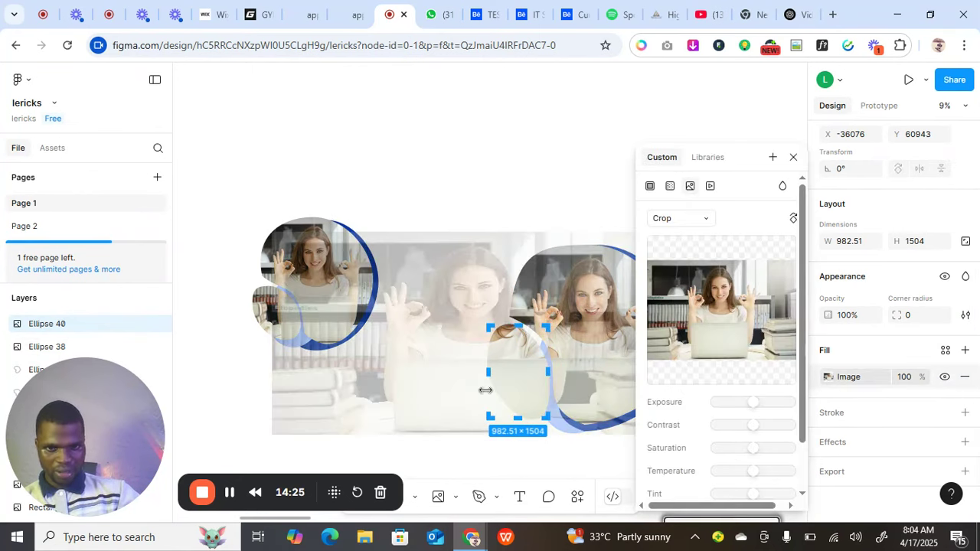
pyautogui.moveTo(520, 388); pyautogui.dragTo(669, 400)
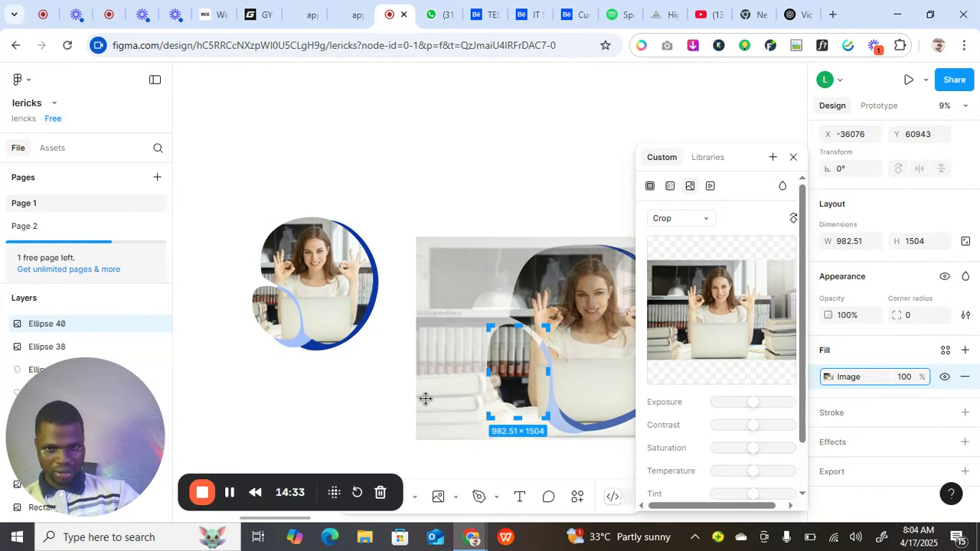
pyautogui.moveTo(416, 391); pyautogui.dragTo(387, 389)
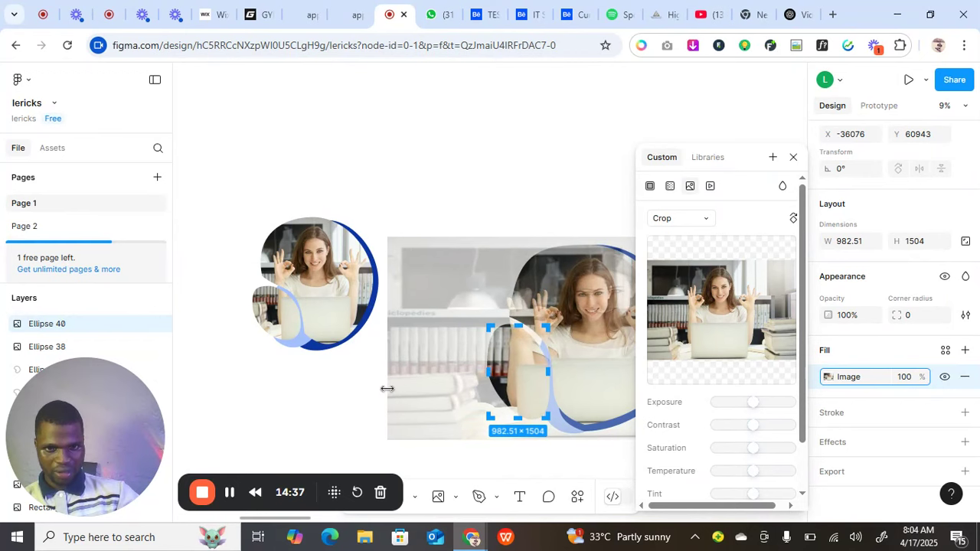
pyautogui.moveTo(530, 391)
pyautogui.mouseDown()
pyautogui.moveTo(552, 399)
pyautogui.moveTo(545, 384)
pyautogui.mouseUp()
pyautogui.click(793, 159)
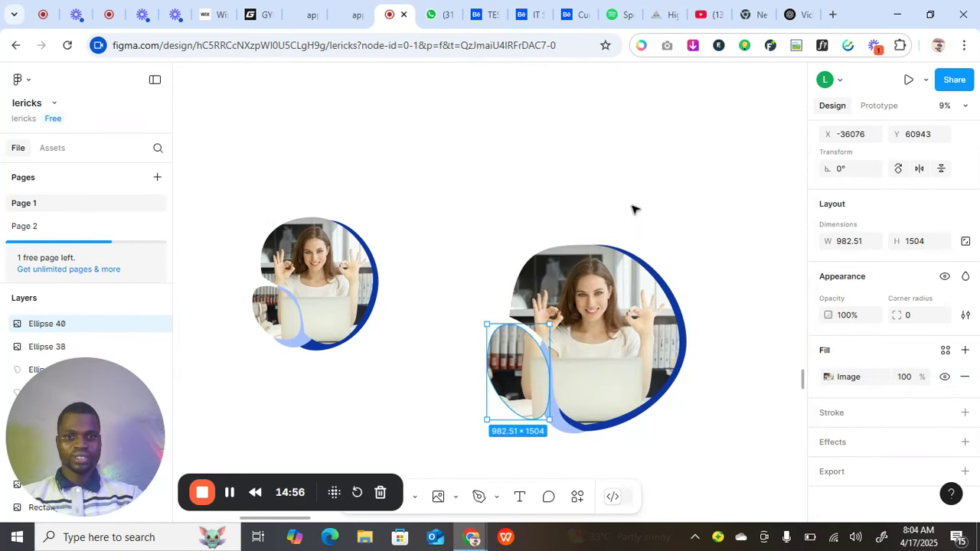
# Switch the large blob's (Ellipse 38) image fill to Crop mode.
pyautogui.press('Escape')
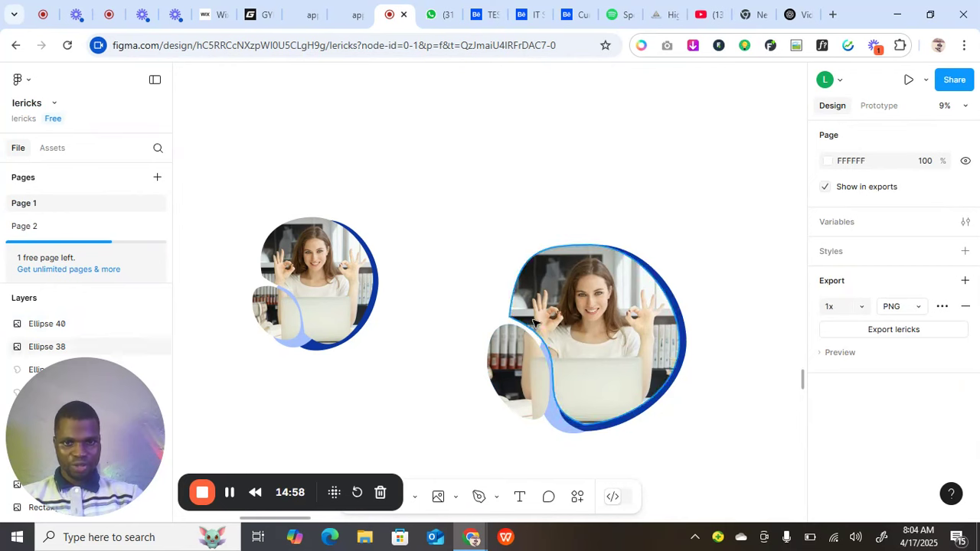
pyautogui.click(602, 356)
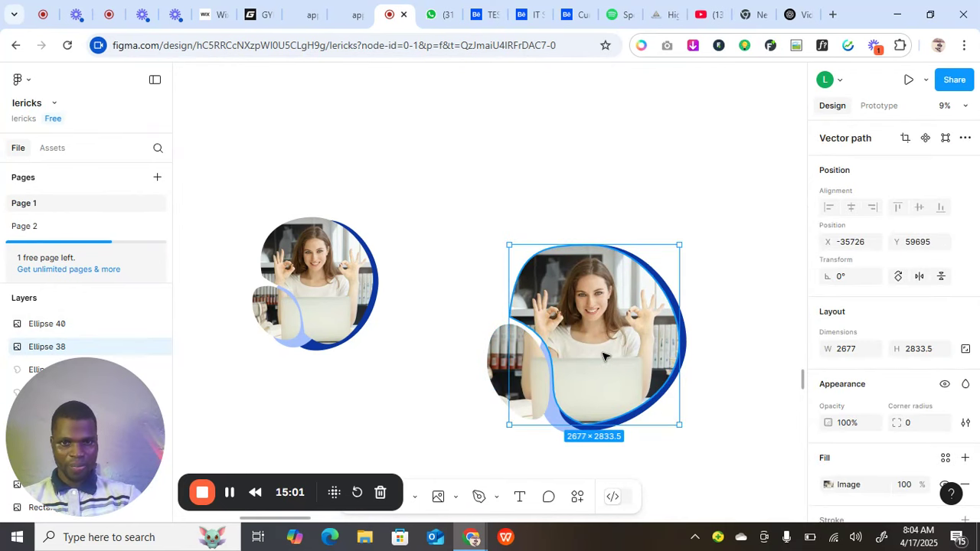
pyautogui.click(828, 484)
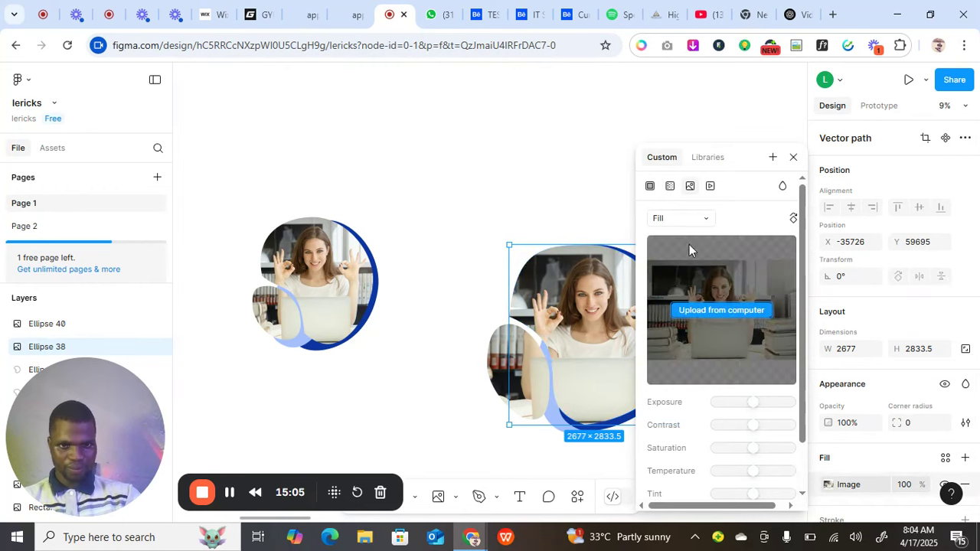
pyautogui.click(694, 219)
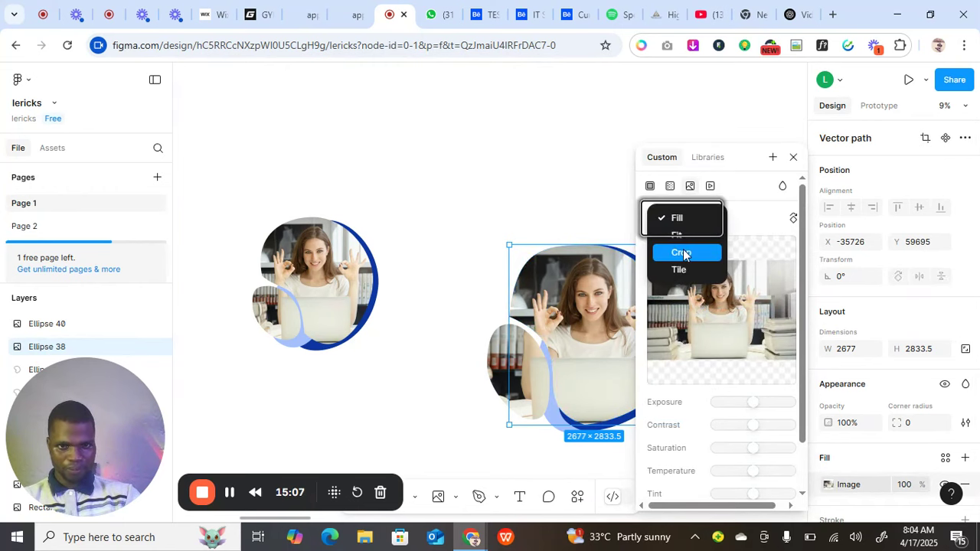
pyautogui.click(682, 253)
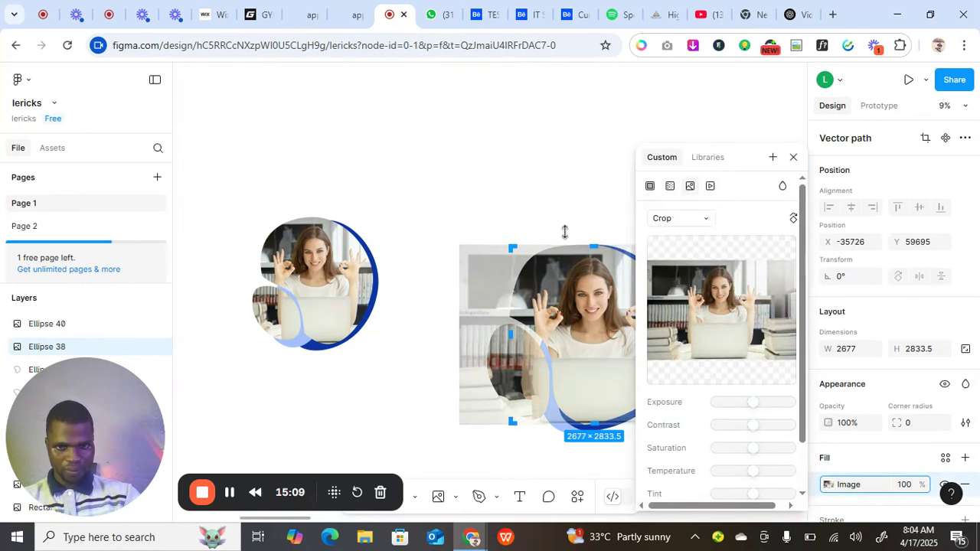
# Extend the large blob photo's top and left crop edges outward and finish cropping.
pyautogui.moveTo(565, 232)
pyautogui.mouseDown()
pyautogui.moveTo(551, 228)
pyautogui.moveTo(558, 245)
pyautogui.mouseUp()
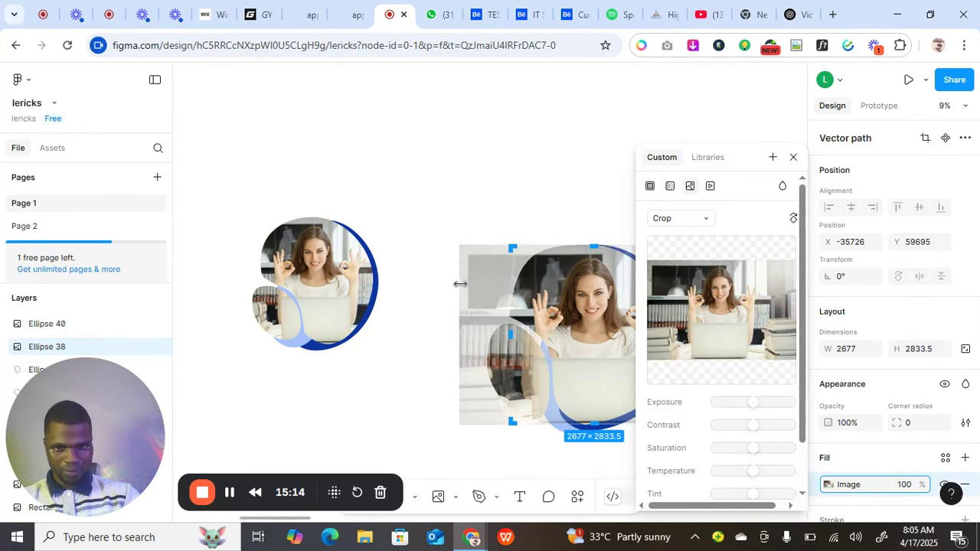
pyautogui.moveTo(455, 283); pyautogui.dragTo(439, 286)
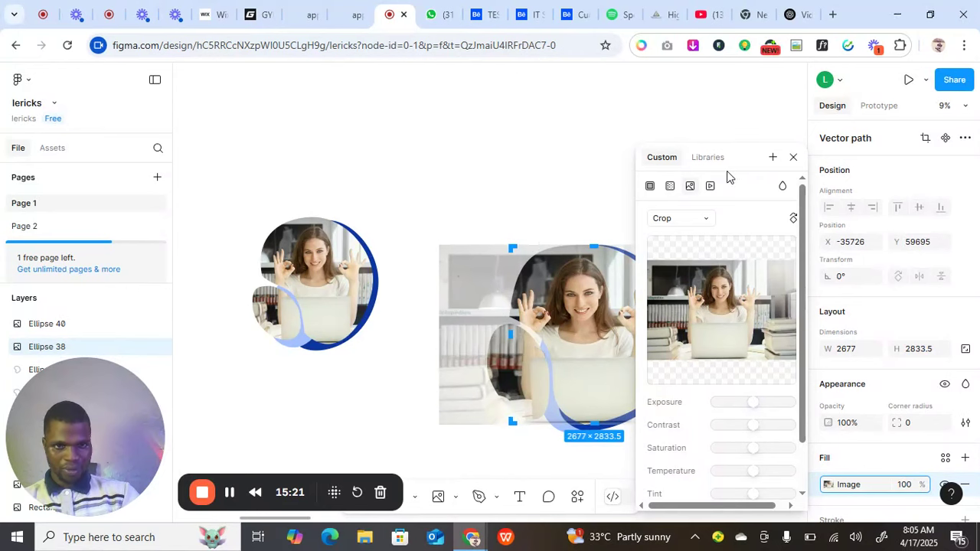
pyautogui.click(792, 157)
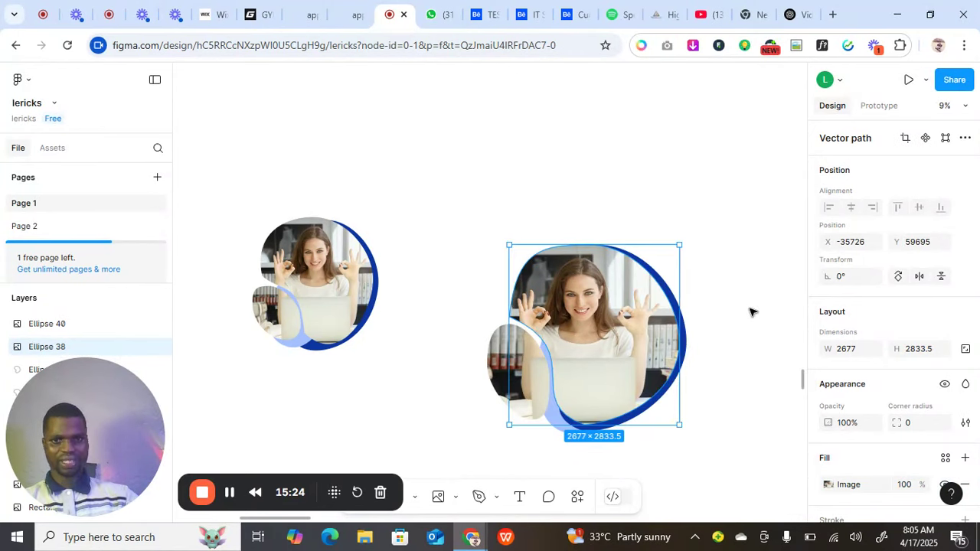
pyautogui.click(760, 391)
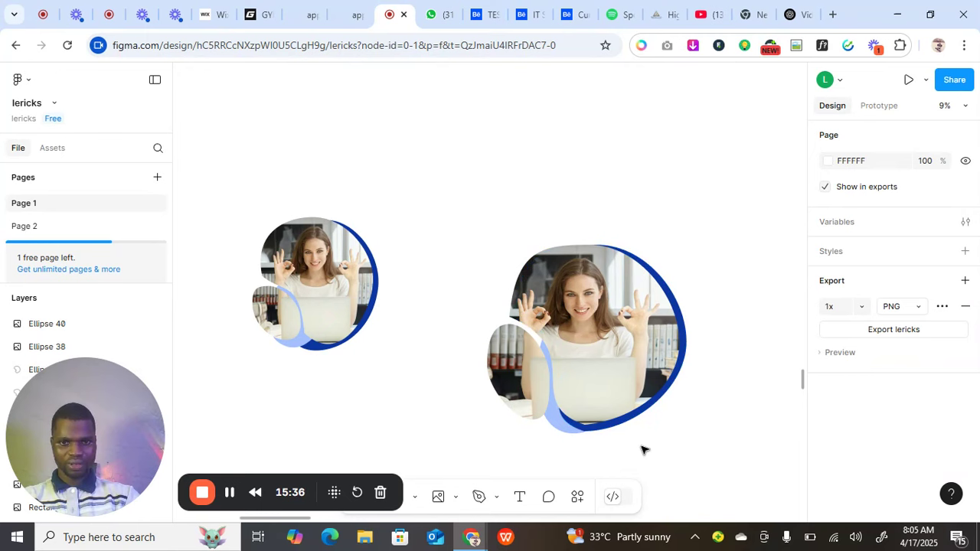
# Nudge the light blue inner shape slightly left, then select all four parts of the right frame.
pyautogui.click(563, 430)
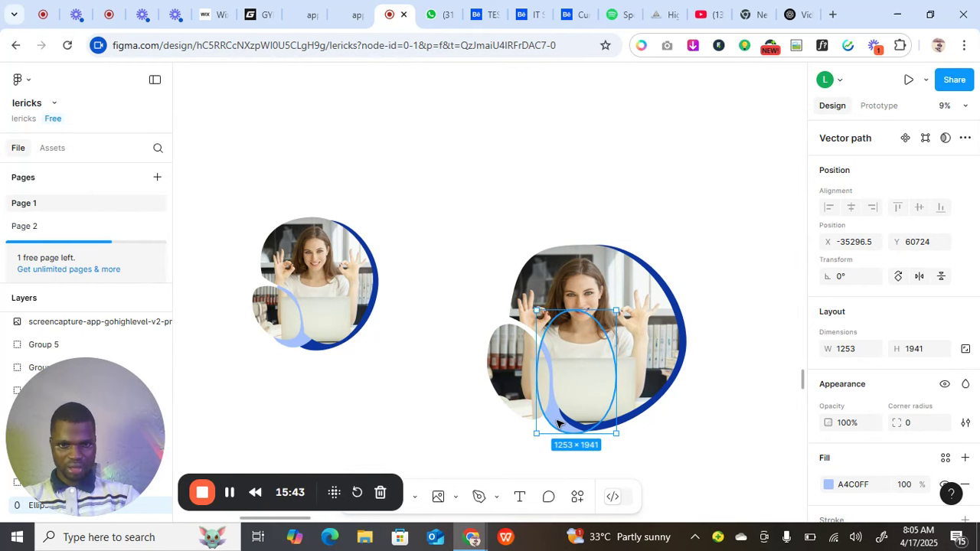
pyautogui.moveTo(555, 424); pyautogui.dragTo(546, 426)
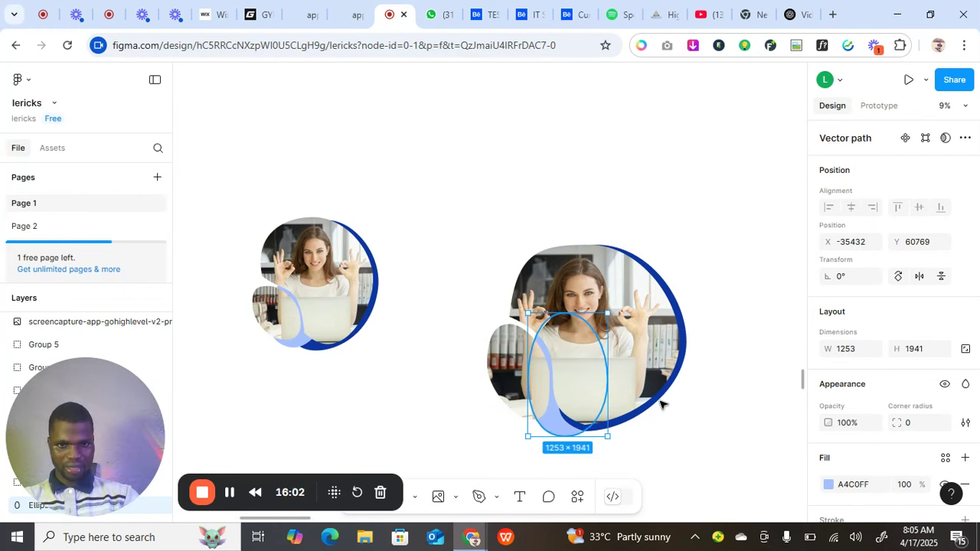
pyautogui.click(718, 435)
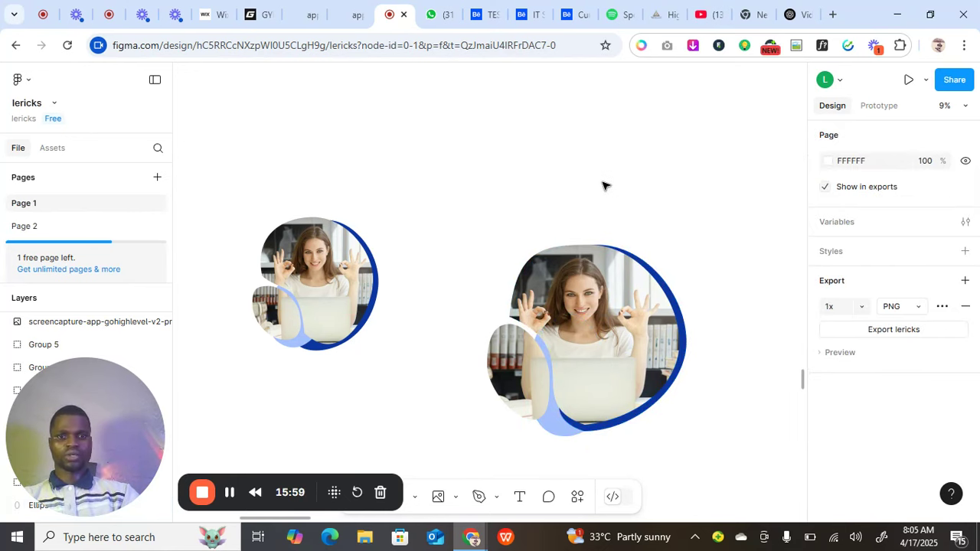
pyautogui.moveTo(600, 182); pyautogui.dragTo(512, 442)
# Group the right frame's four parts as Group 121 and move it up and slightly left.
pyautogui.rightClick(584, 373)
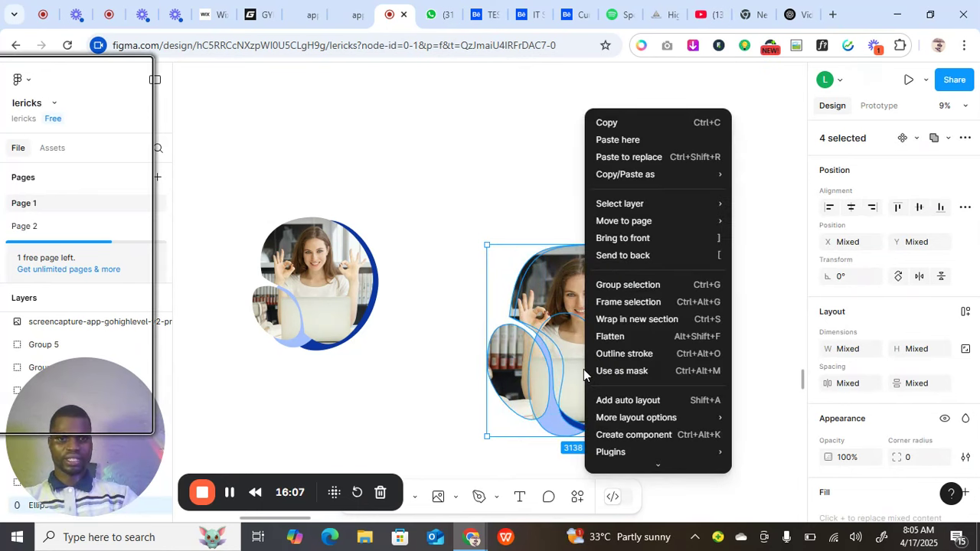
pyautogui.click(622, 288)
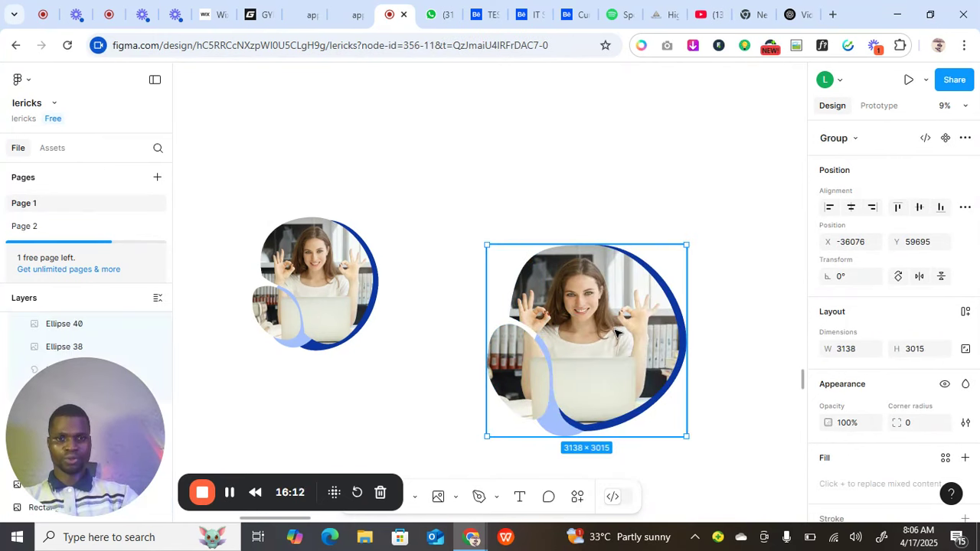
pyautogui.moveTo(617, 332); pyautogui.dragTo(585, 278)
# Scale Group 121 down to about 2463.56 × 2367.
pyautogui.click(647, 341)
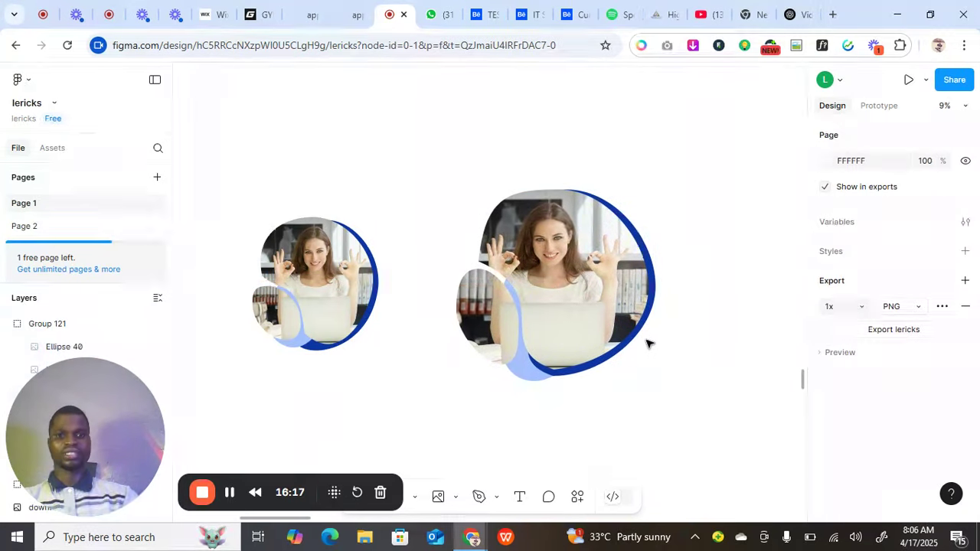
pyautogui.click(612, 310)
pyautogui.click(641, 366)
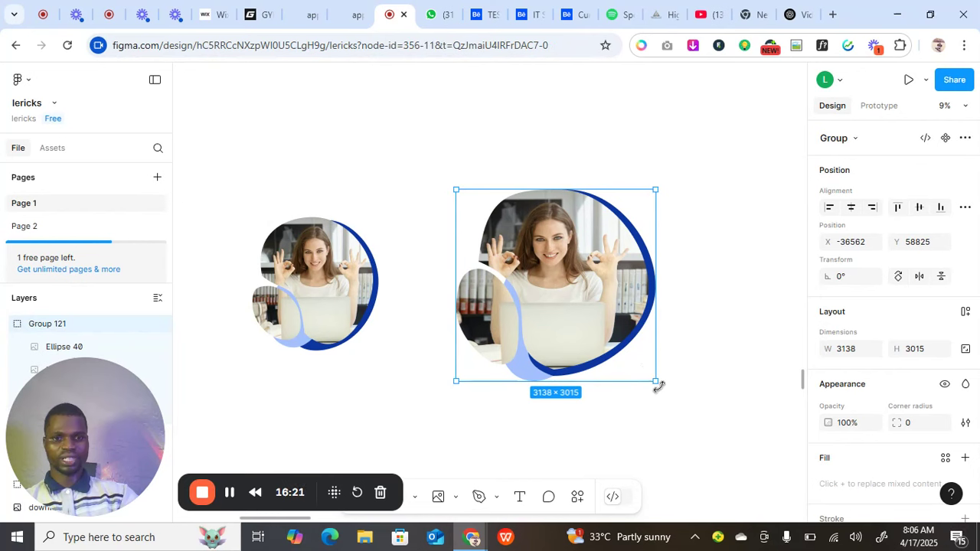
pyautogui.moveTo(655, 381); pyautogui.dragTo(601, 337)
pyautogui.click(364, 283)
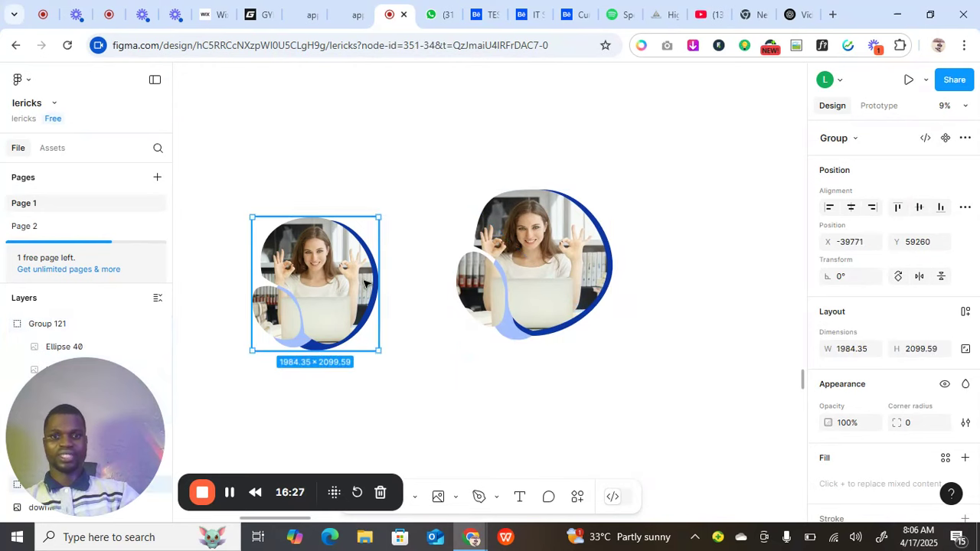
# Drag the left frame group right so it sits beside Group 121.
pyautogui.moveTo(364, 283); pyautogui.dragTo(427, 283)
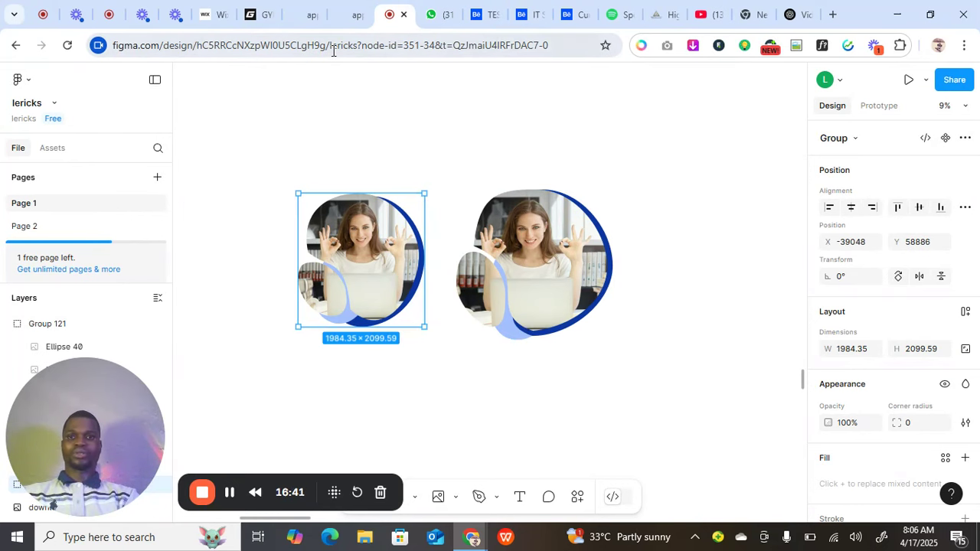
pyautogui.moveTo(313, 26)
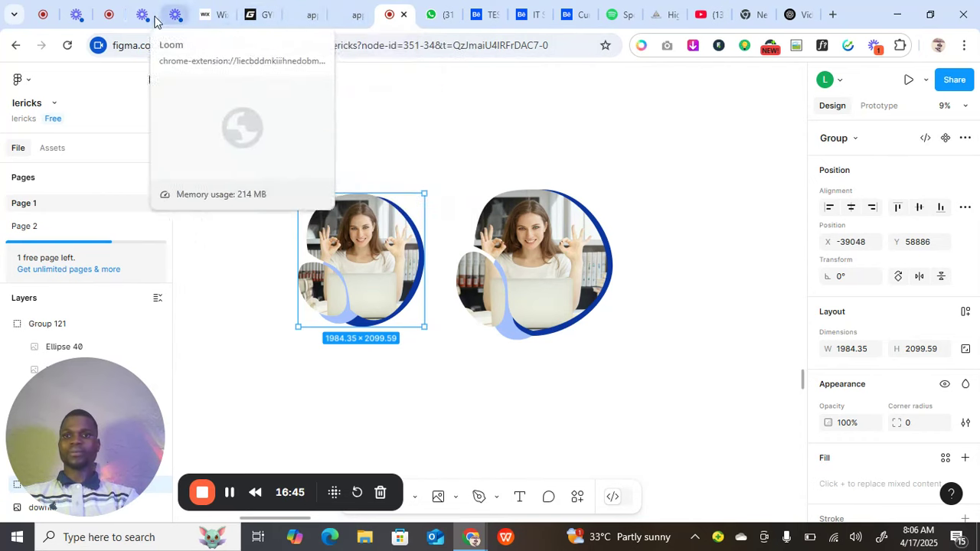
pyautogui.click(229, 496)
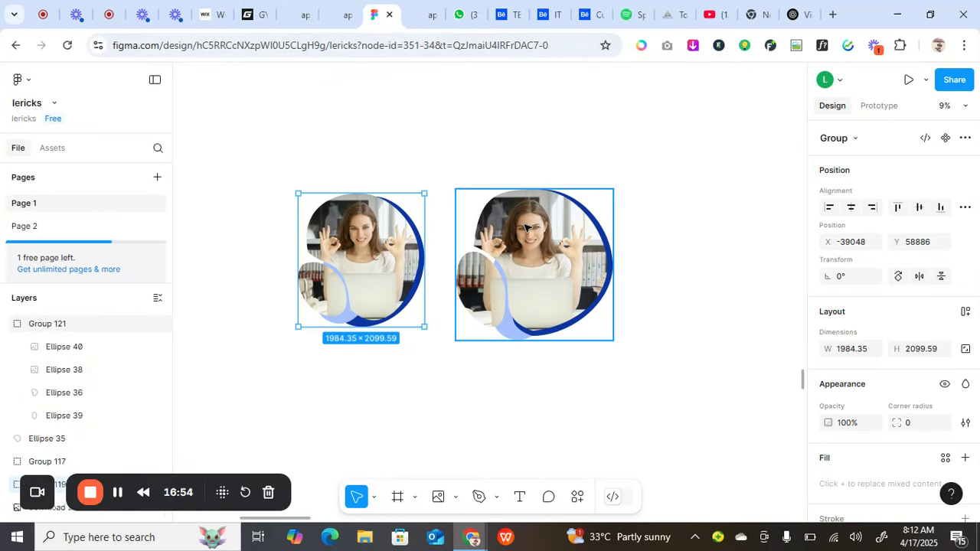
pyautogui.click(427, 17)
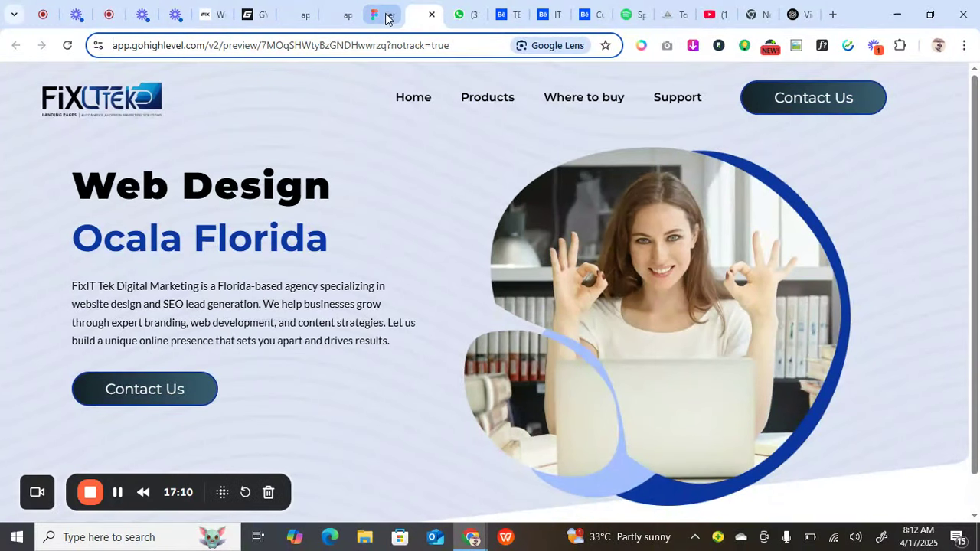
pyautogui.moveTo(387, 19)
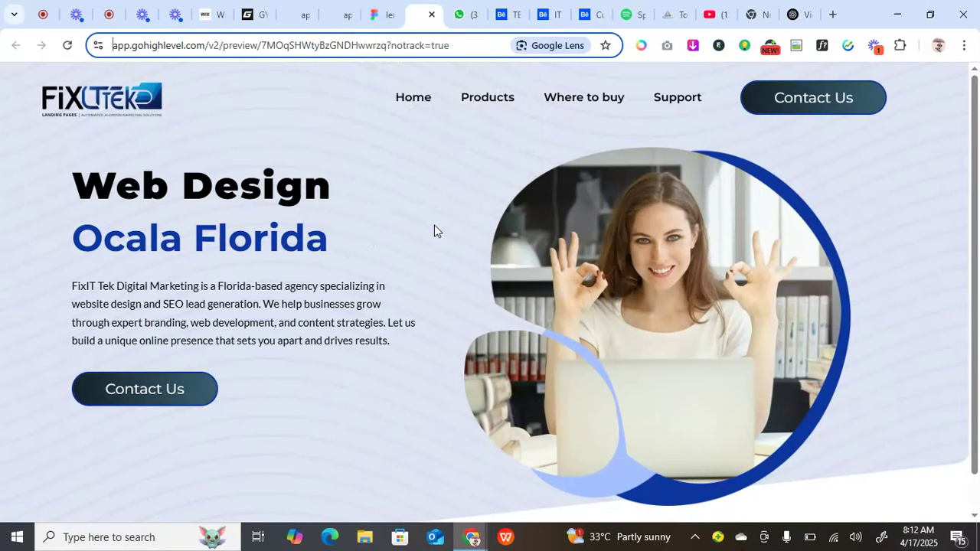
pyautogui.click(379, 18)
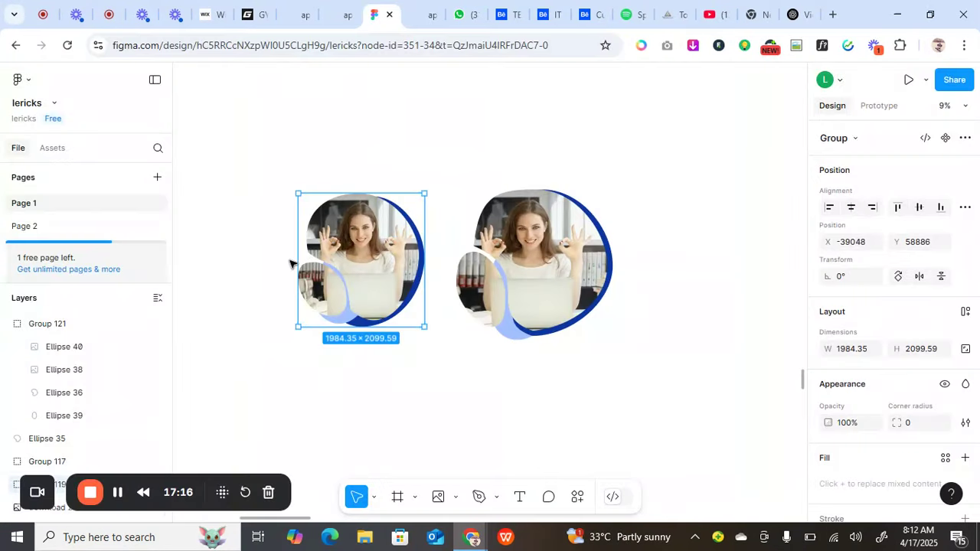
pyautogui.click(418, 17)
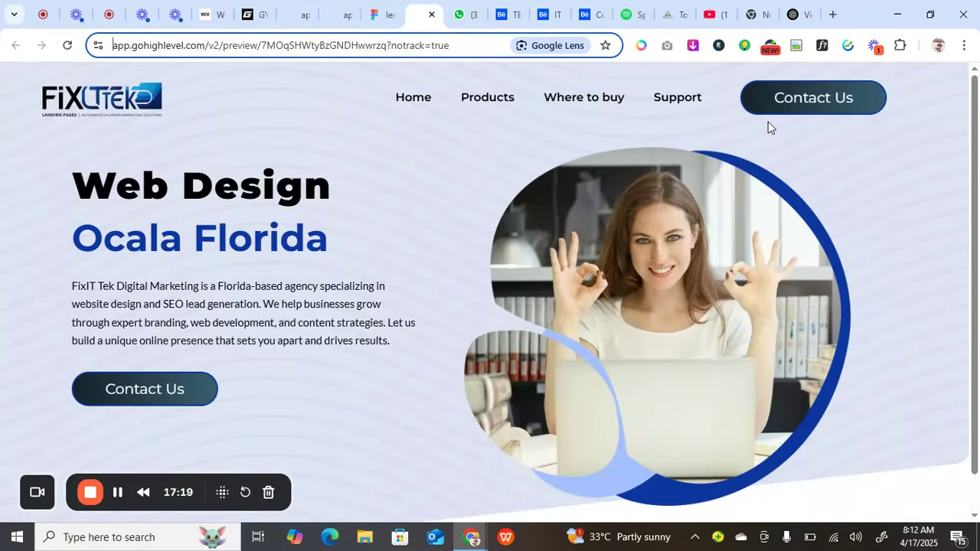
pyautogui.click(378, 15)
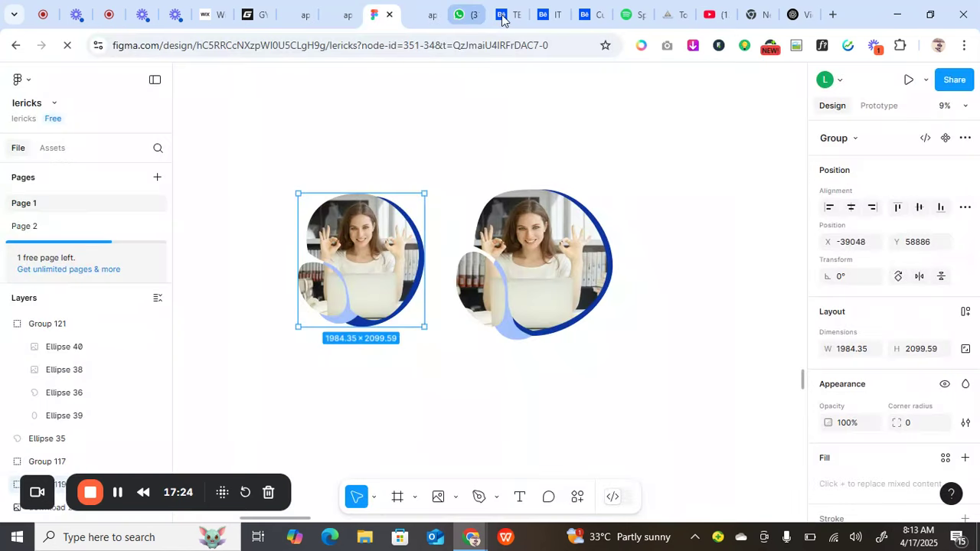